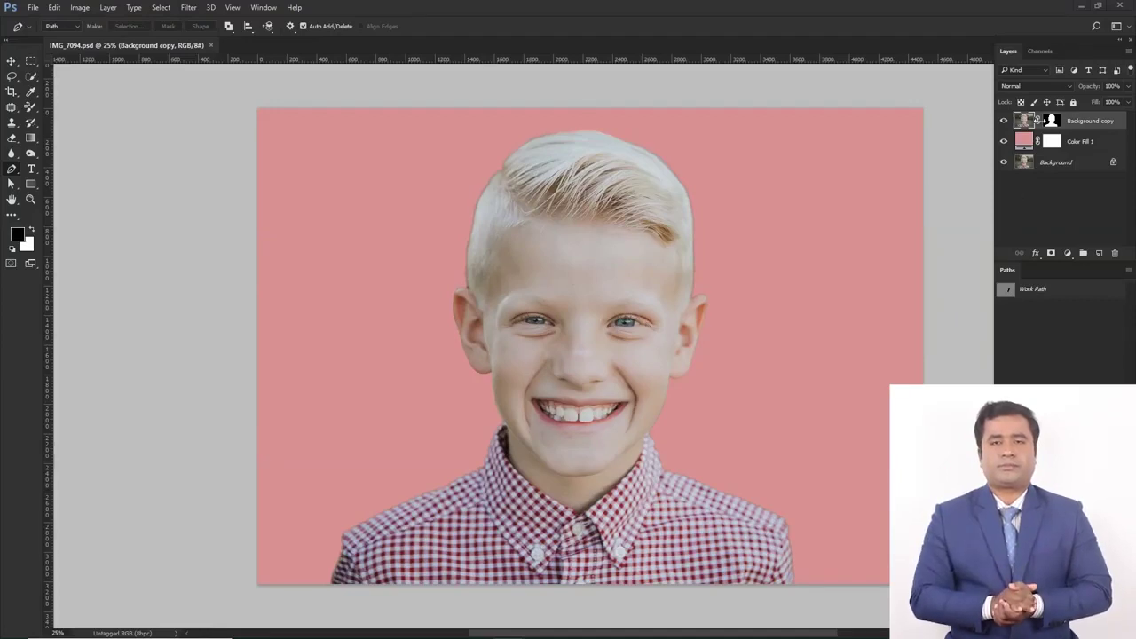
- Show only the Background layer to examine the original photo without the colour fill and cutout
left_click(1057, 163)
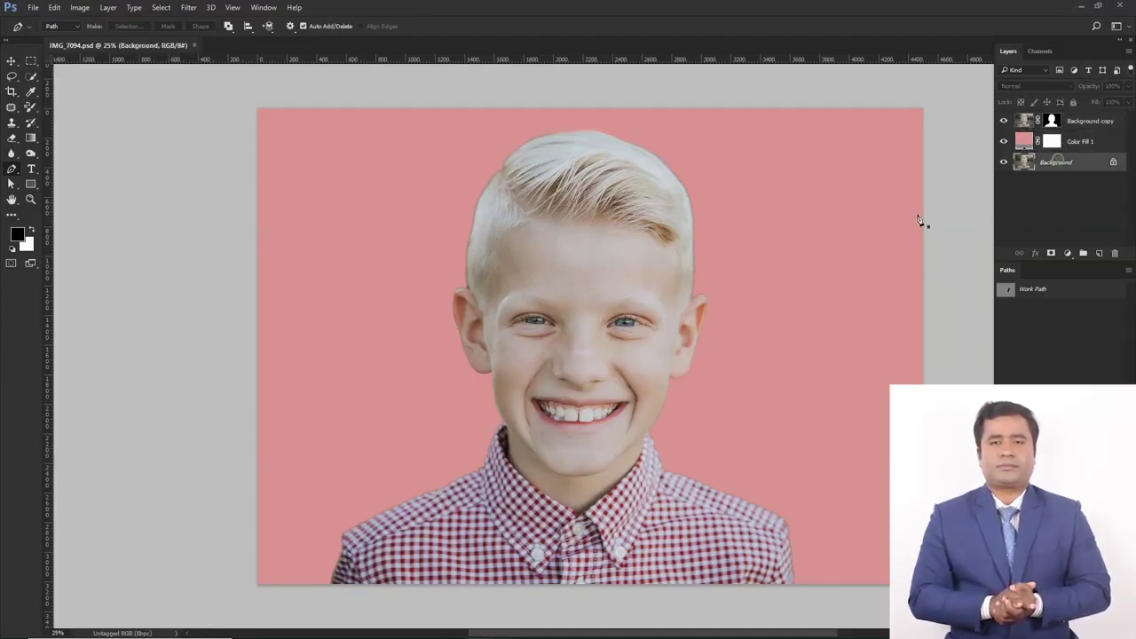
scroll(908, 217, "up", 1)
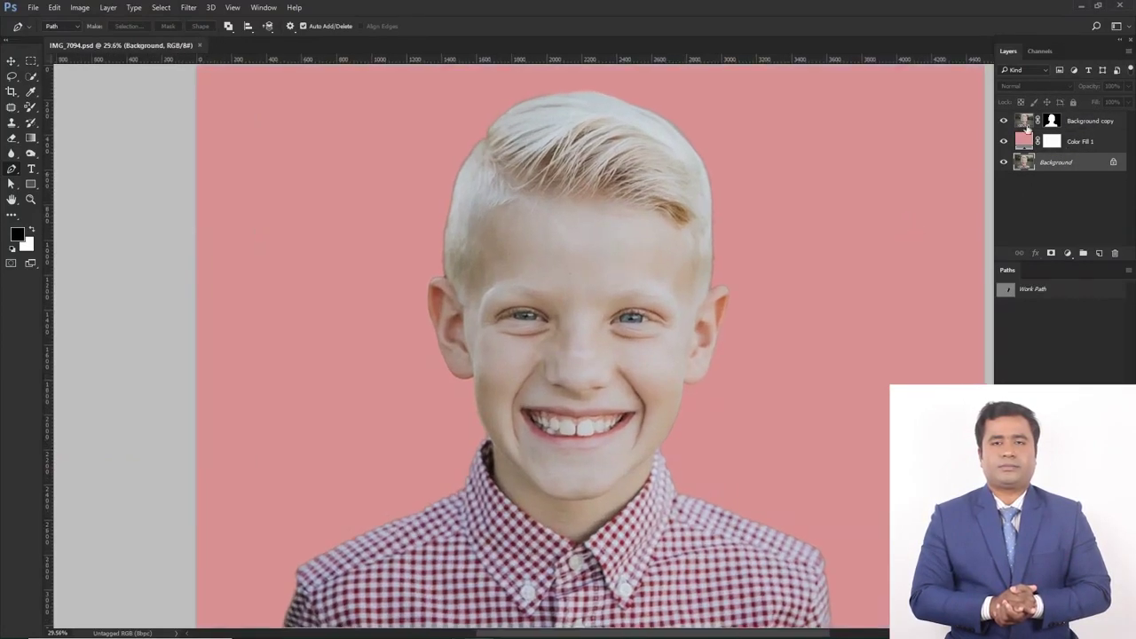
left_click(1027, 122)
left_click(1027, 144)
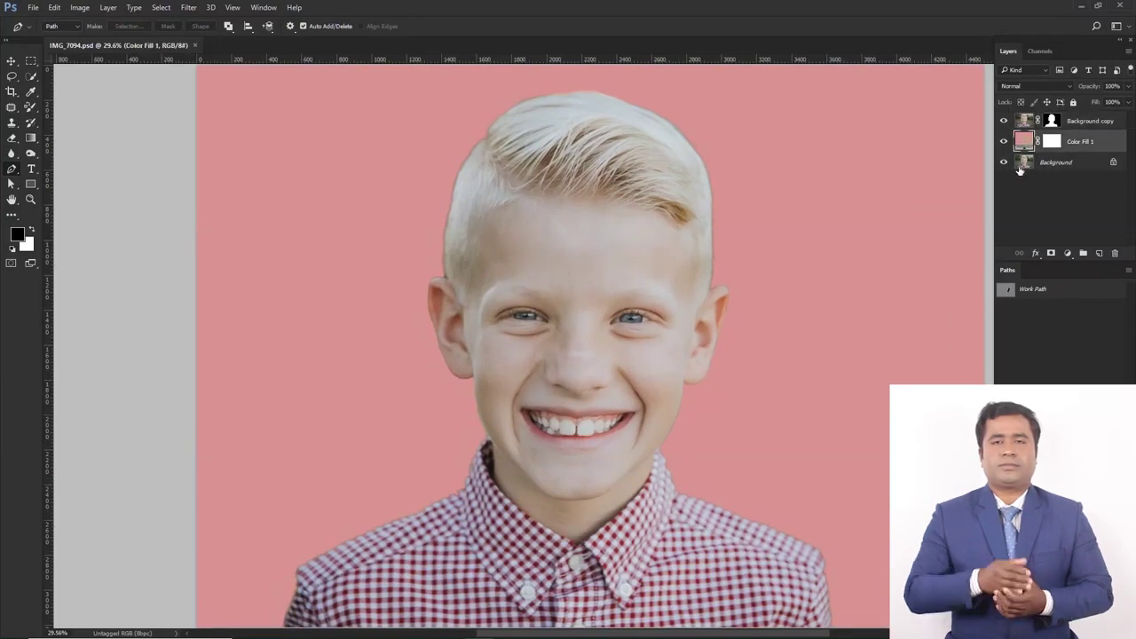
left_click(1040, 164)
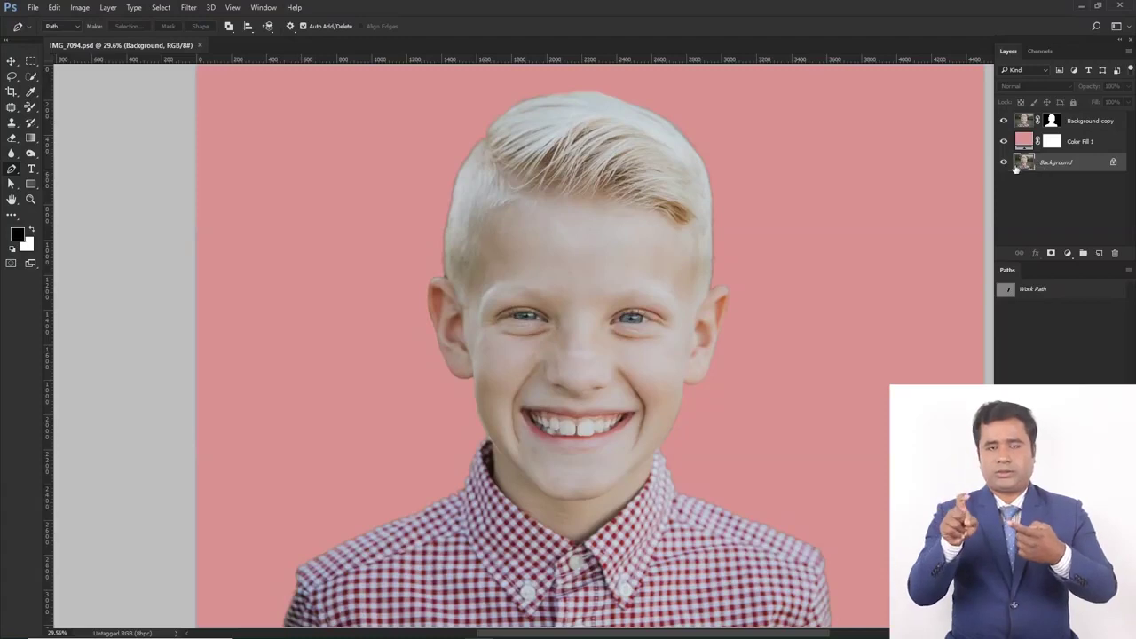
left_click(1004, 164, "alt")
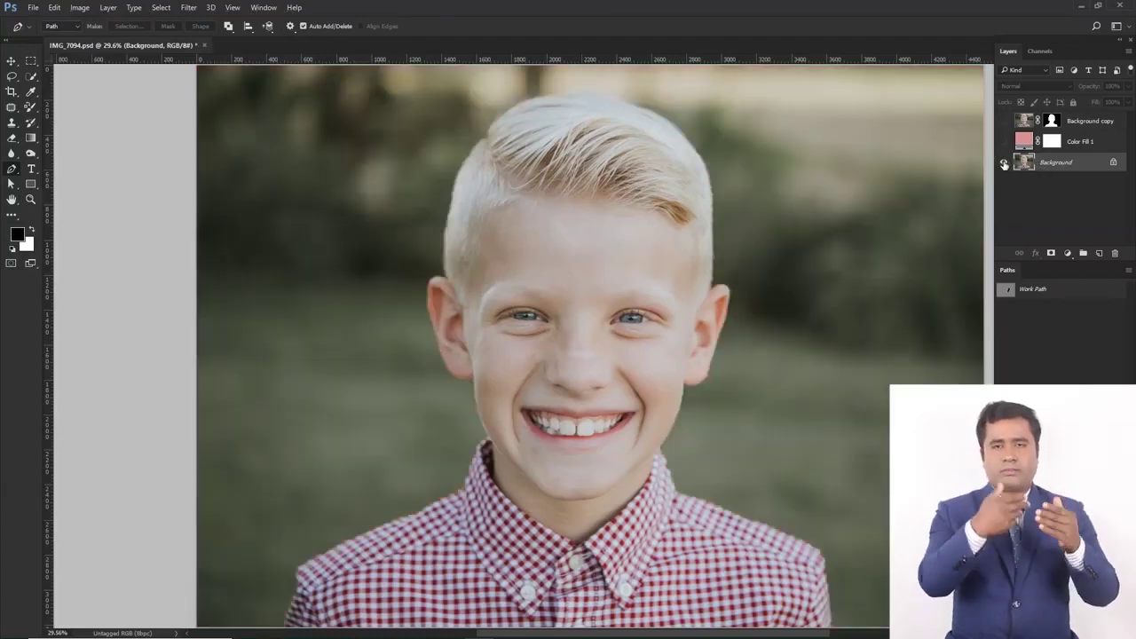
scroll(755, 168, "down", 3)
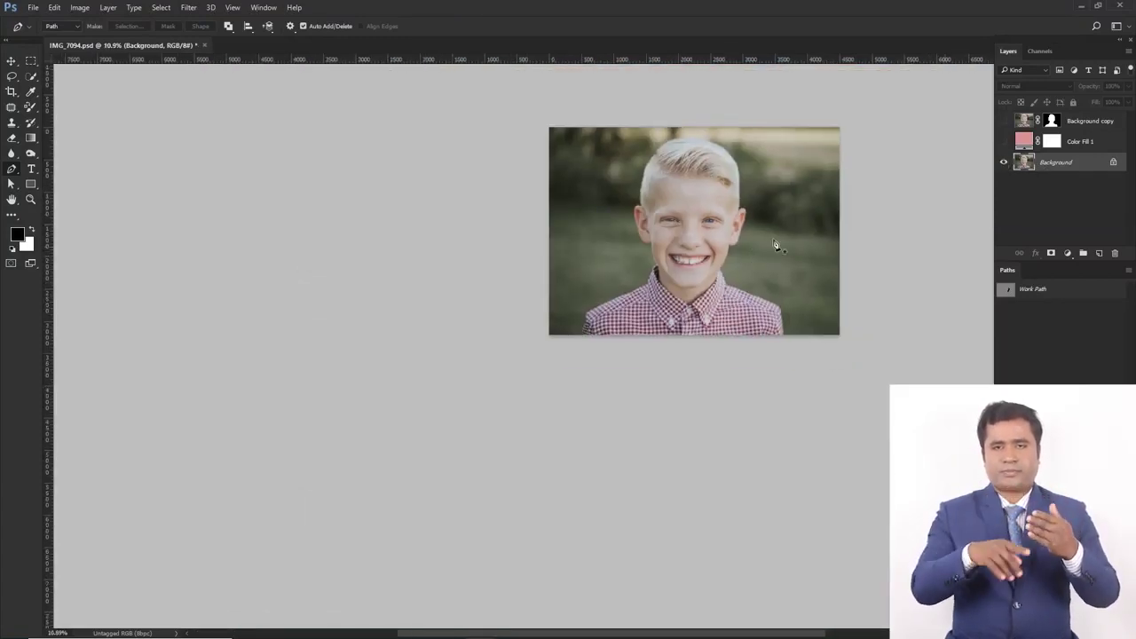
- Show the Color Fill 1 and Background copy layers again and fit the image to the window
left_click(1003, 140)
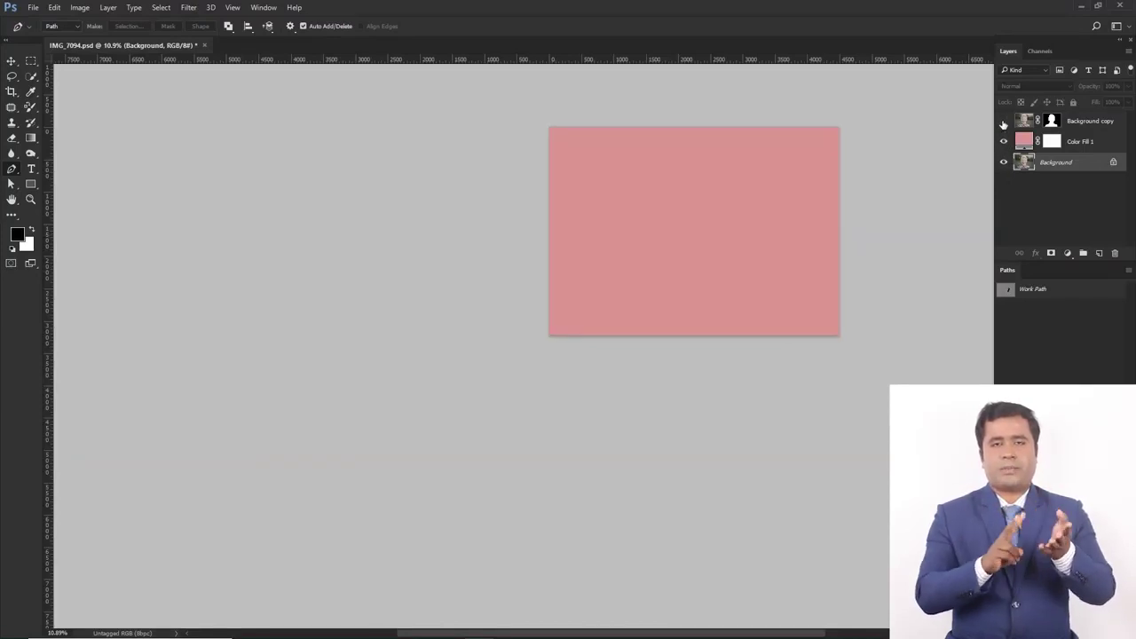
left_click(1004, 120)
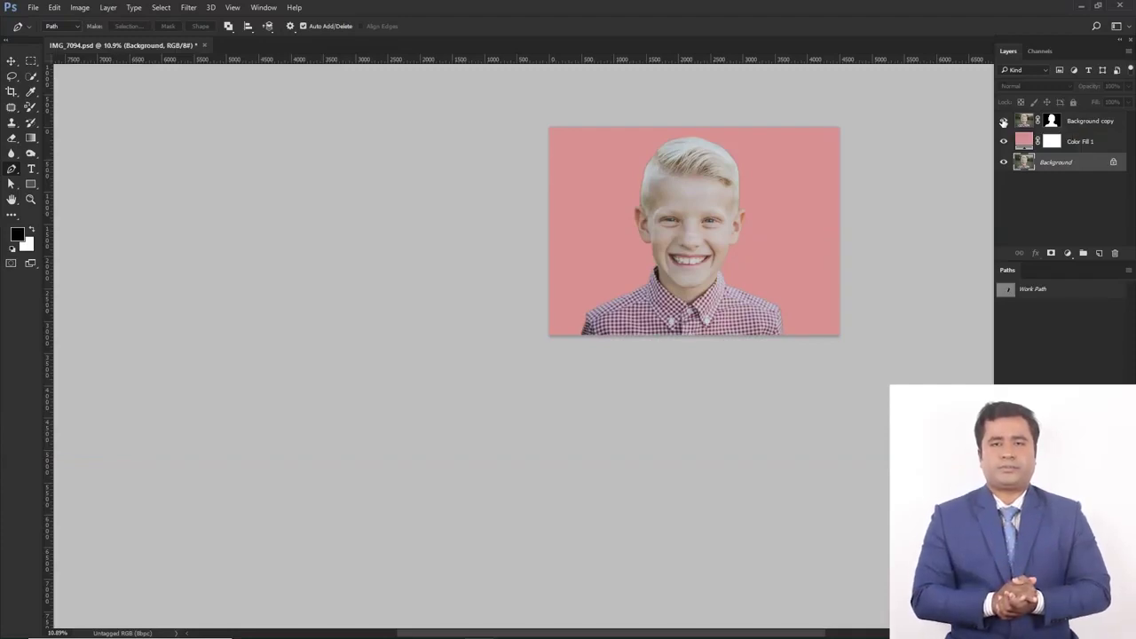
key("ctrl+0")
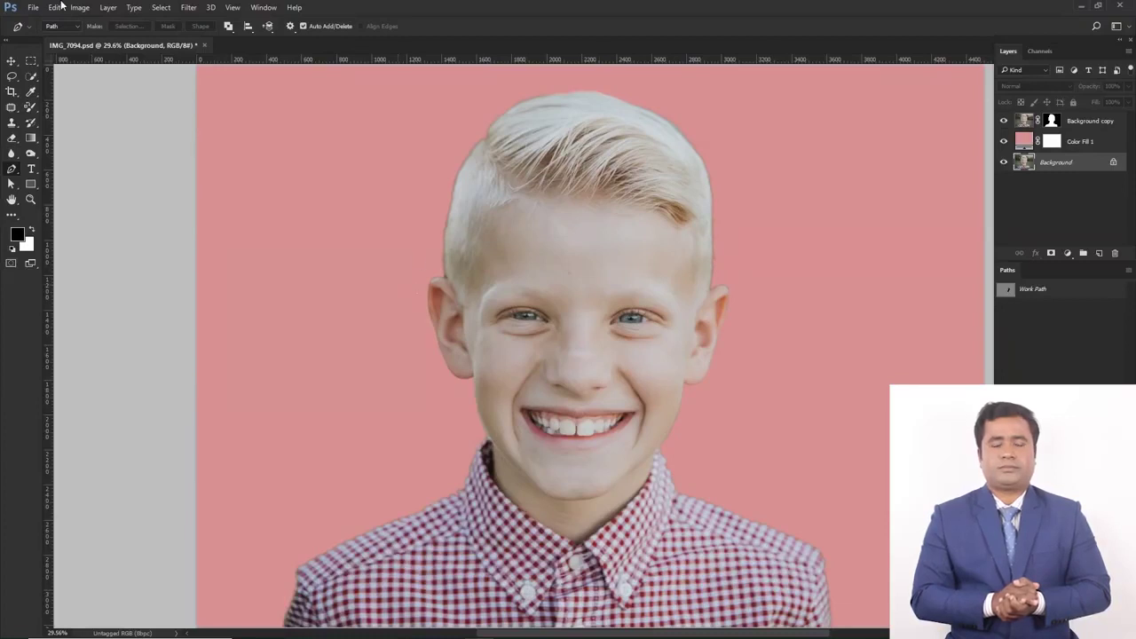
- Open the Save for Web (Legacy) export for the portrait
left_click(32, 8)
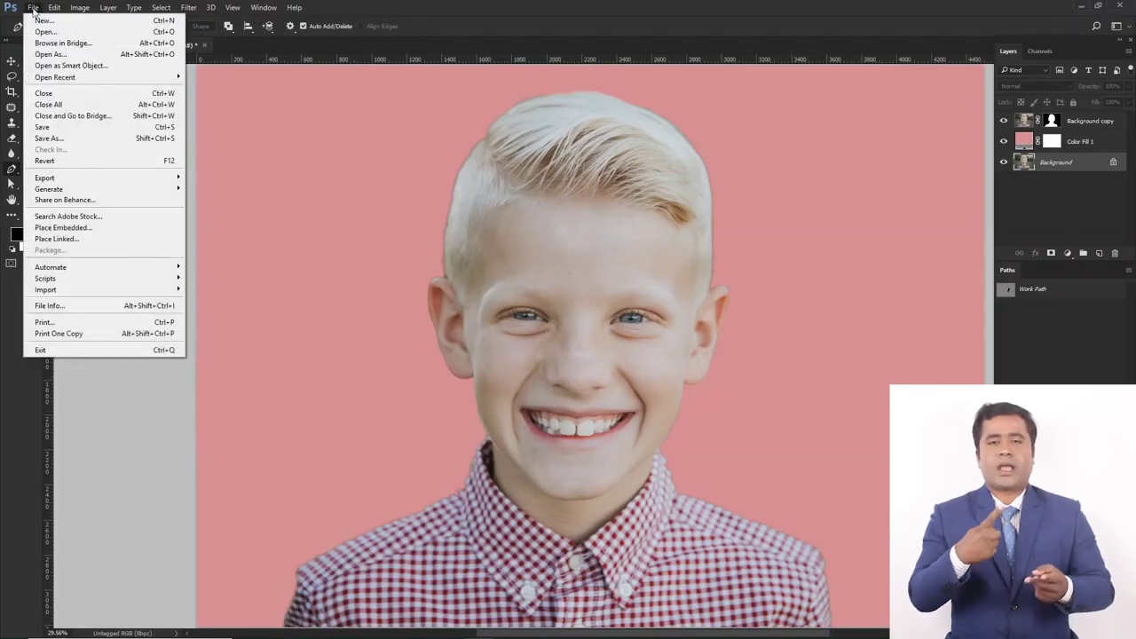
mouse_move(73, 182)
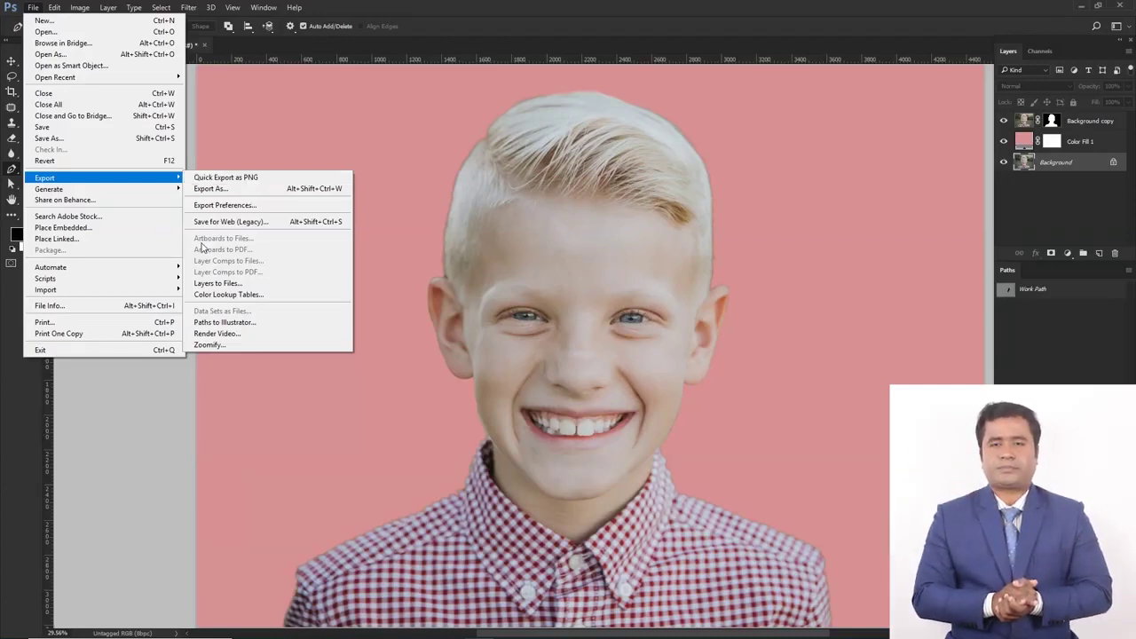
left_click(254, 224)
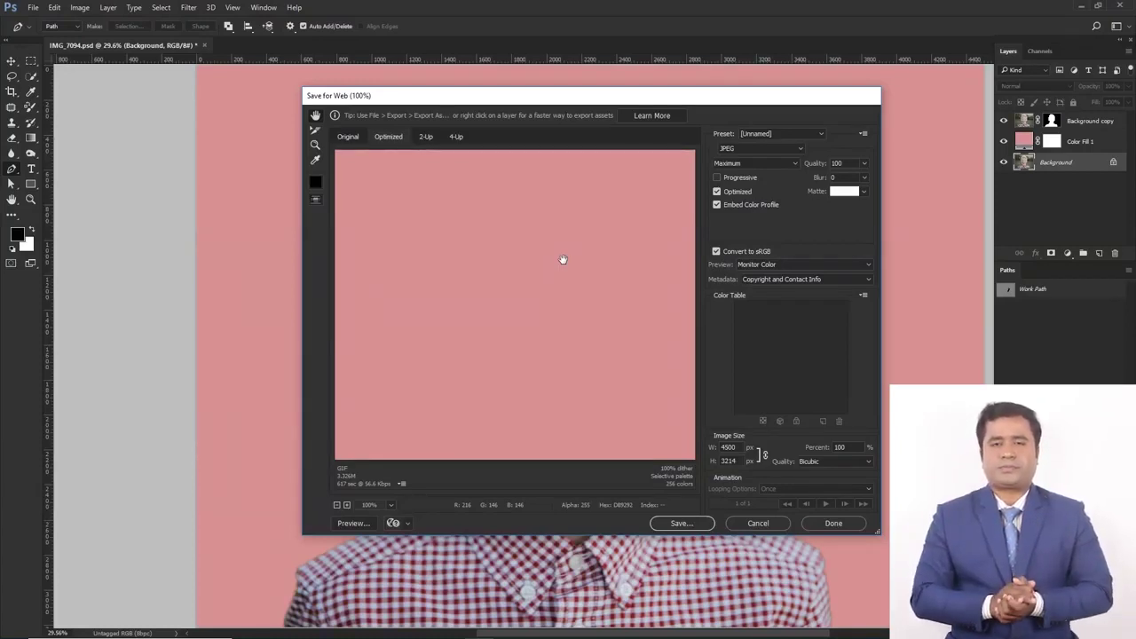
- Zoom the export preview out to 12.5% to view the whole portrait
left_click(534, 305)
left_click(462, 272, "alt")
left_click(461, 269, "alt")
left_click(462, 269, "alt")
left_click(462, 270, "alt")
left_click(462, 270, "alt")
left_click(461, 270, "alt")
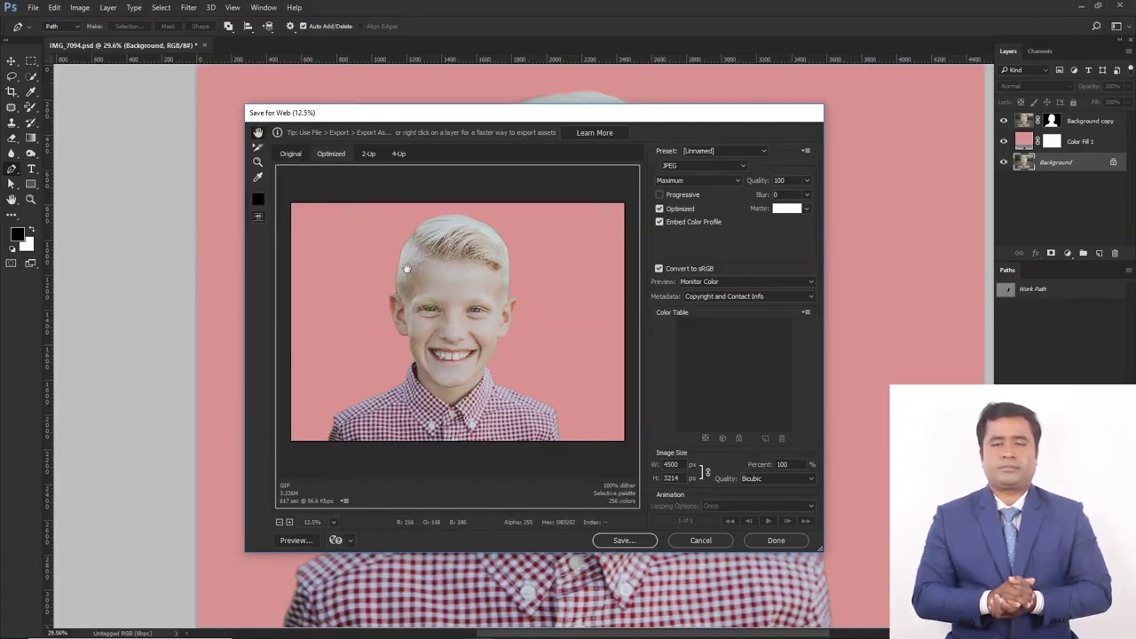
- Examine the boy's face and shirt up close in the export preview, ending at 25% magnification
left_click(456, 294, "ctrl")
left_click(456, 295, "ctrl")
left_click_drag(455, 316, 466, 209)
left_click_drag(482, 357, 470, 406)
left_click_drag(501, 268, 461, 429)
left_click(461, 304, "alt")
left_click(461, 304, "alt")
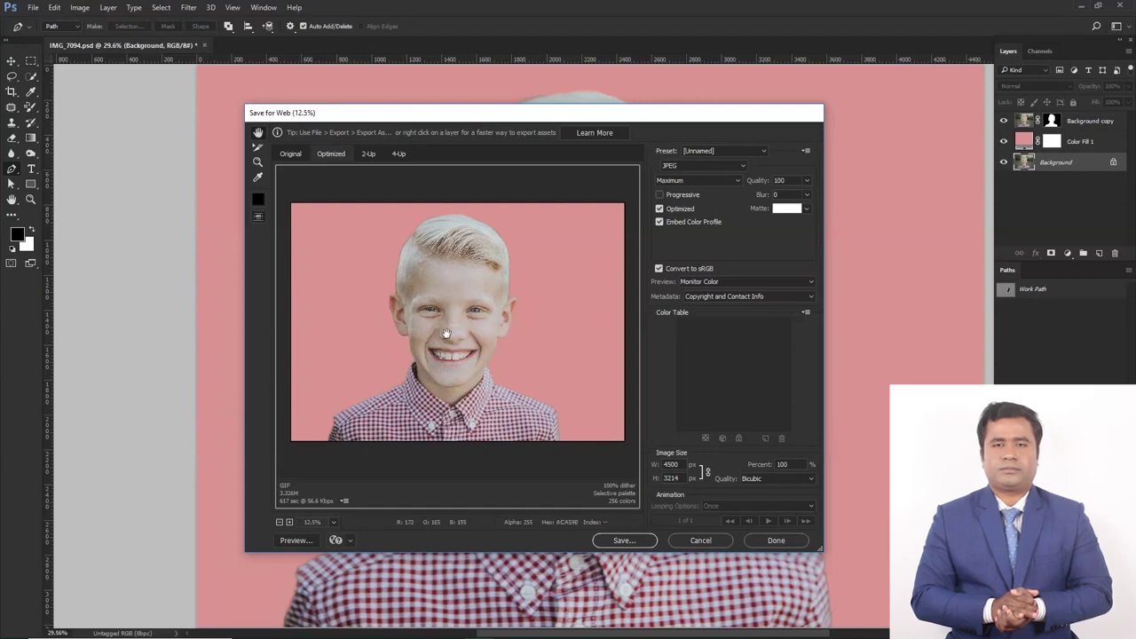
left_click(446, 332, "ctrl")
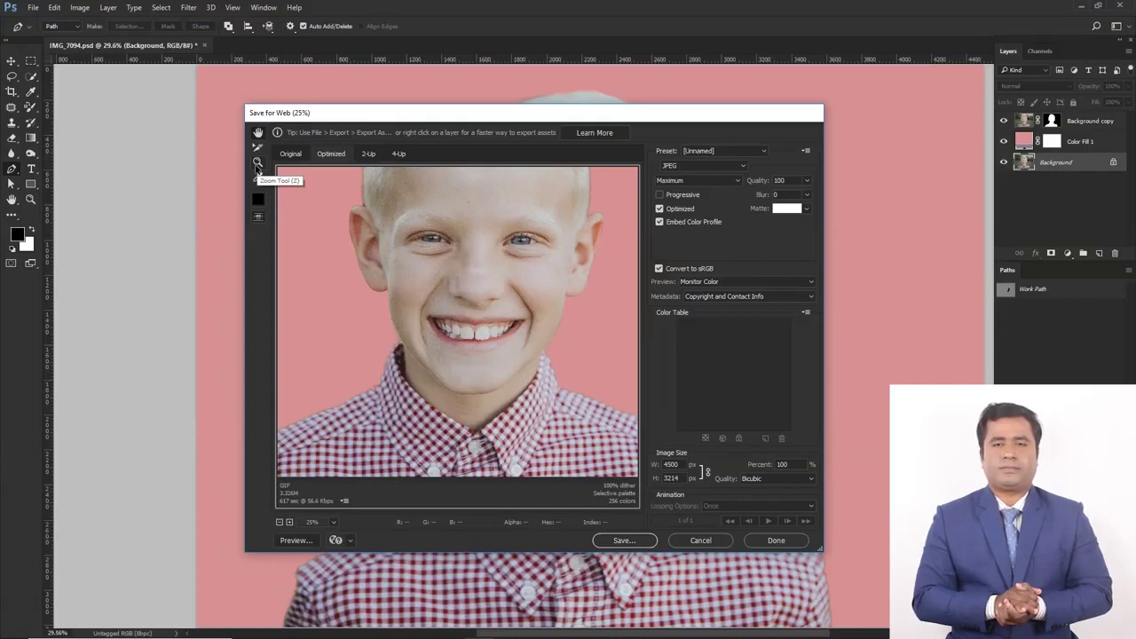
- Inspect the face in the export preview at 33.3% with the Zoom tool
left_click(257, 162)
left_click(453, 297)
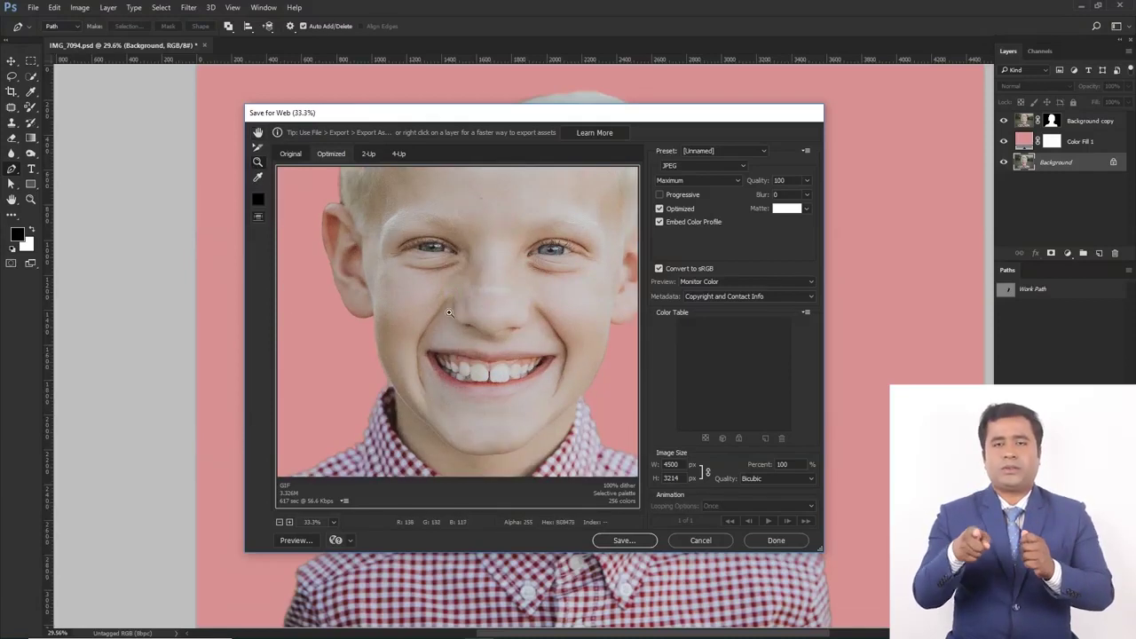
scroll(450, 312, "up", 2)
scroll(447, 313, "down", 2)
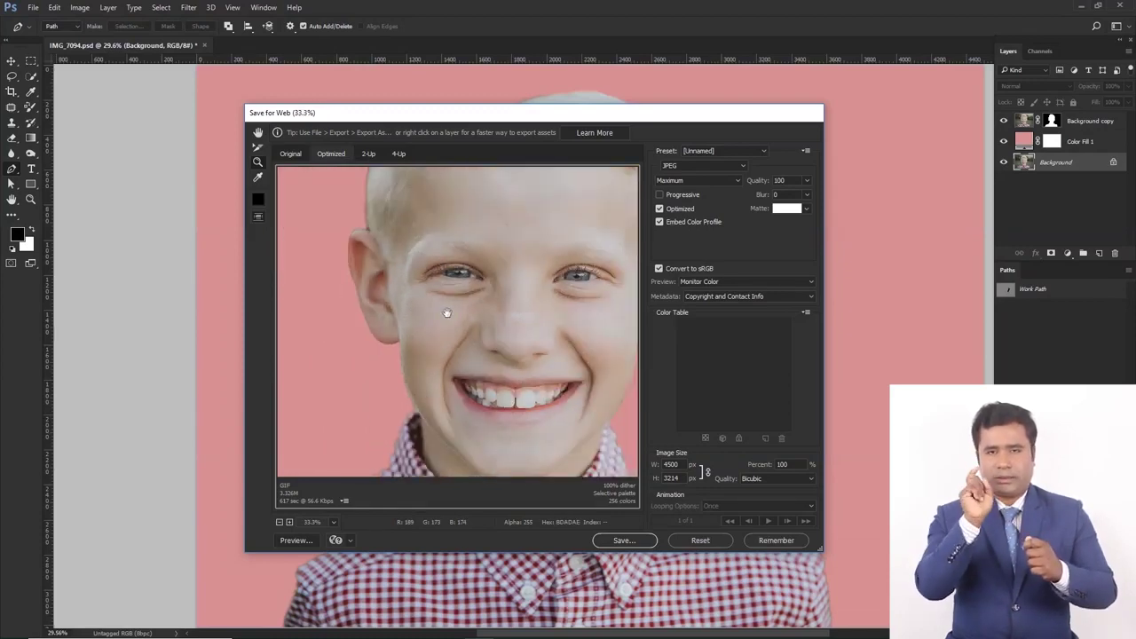
key("alt")
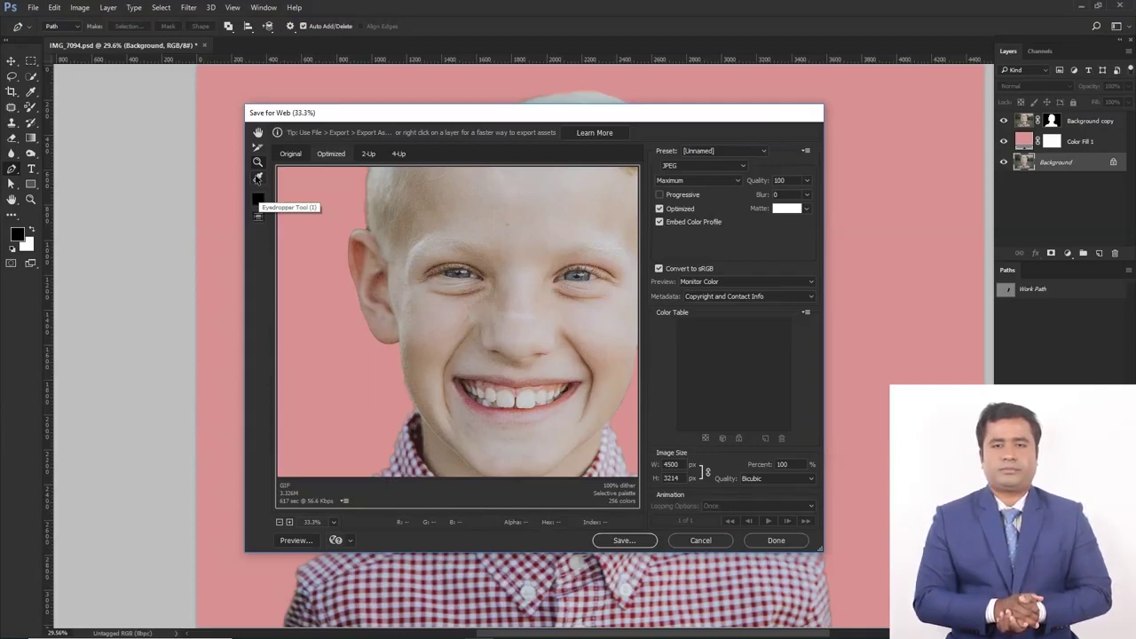
- Sample colours from the skin, the pink background and the checked shirt with the Eyedropper in the export preview
left_click(257, 178)
left_click_drag(528, 355, 482, 177)
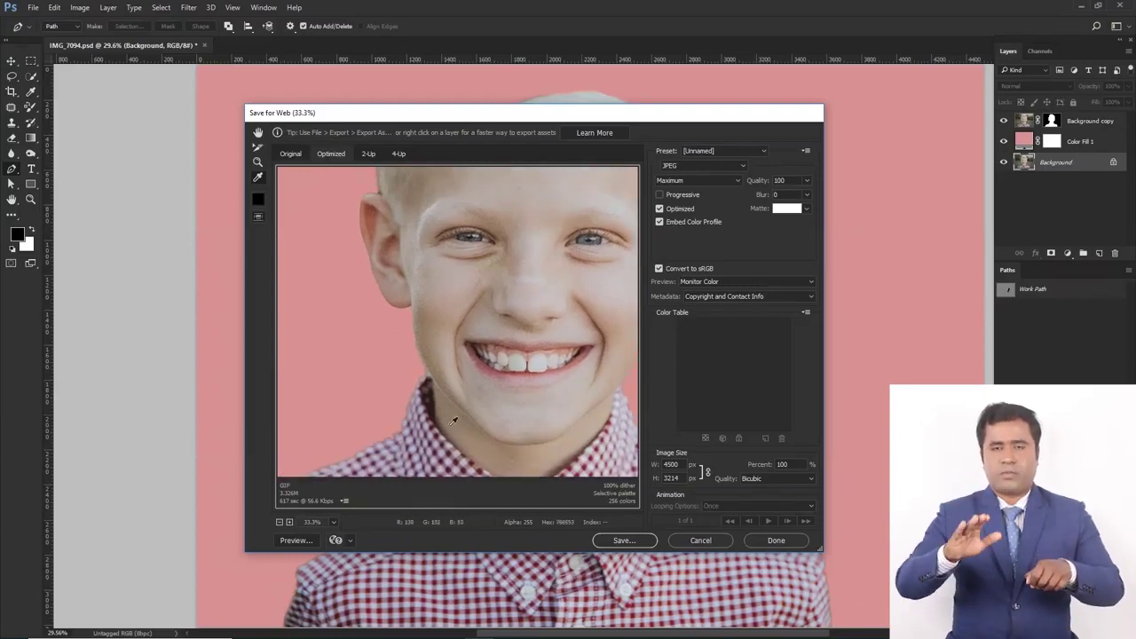
left_click(446, 354)
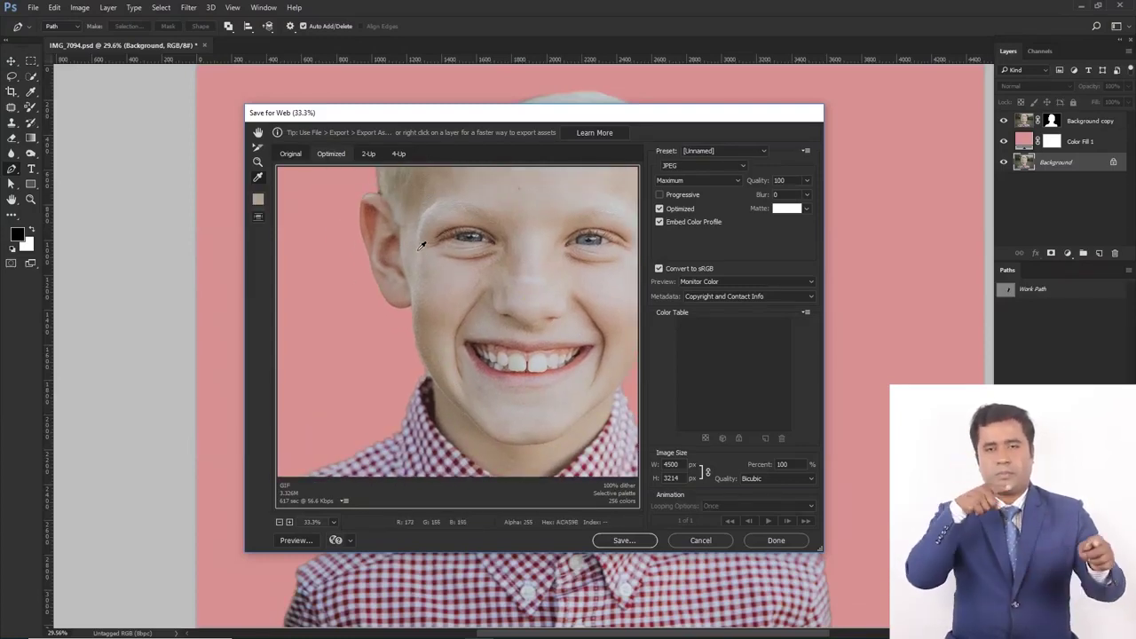
left_click(320, 200)
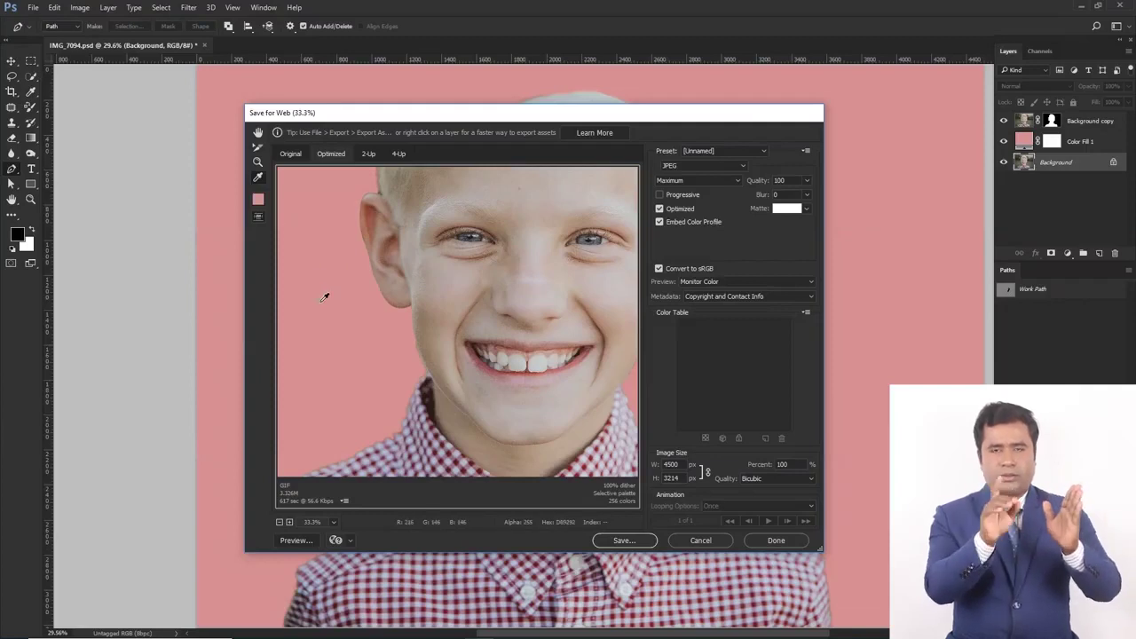
left_click(452, 452)
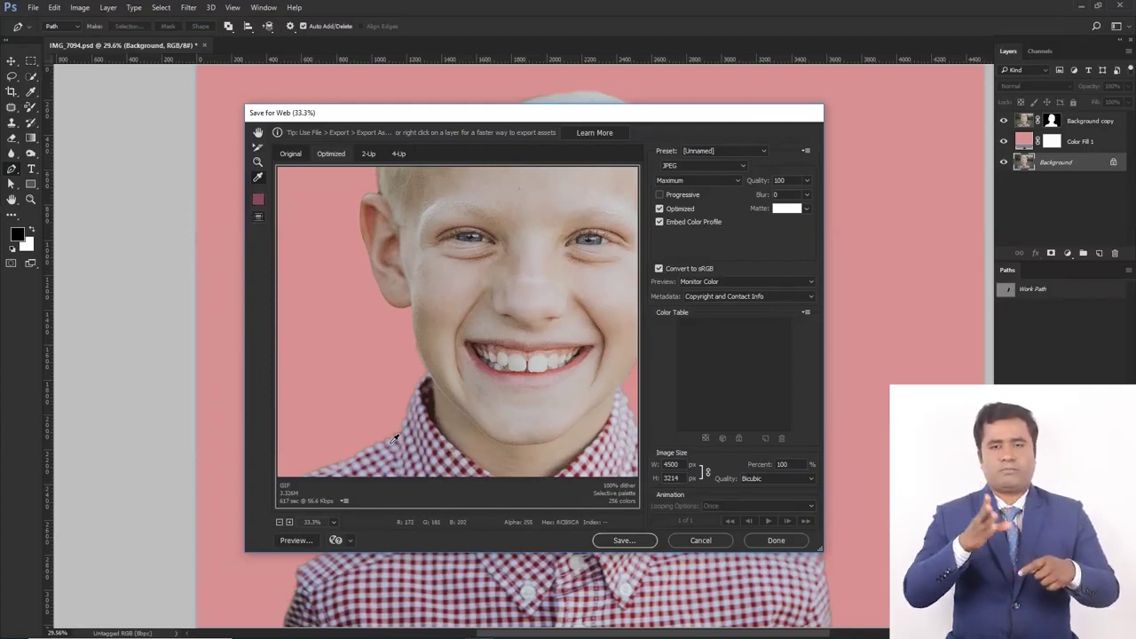
left_click(335, 324)
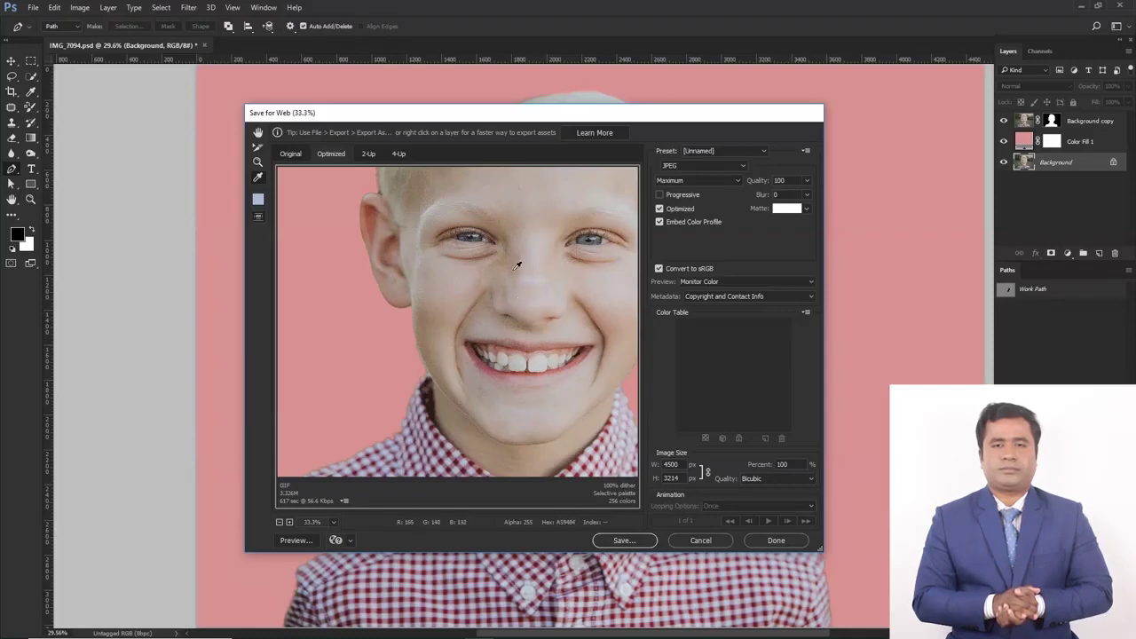
- Compare the Original, Optimized, 2-Up and 4-Up previews and review the available JPEG quality levels
left_click(291, 154)
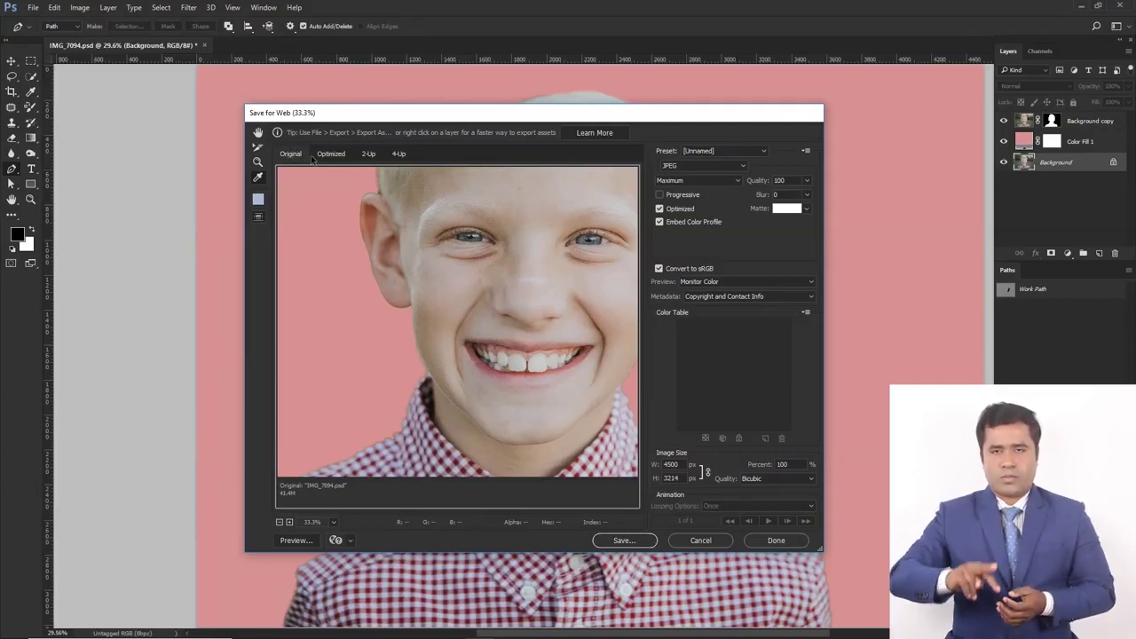
left_click(331, 157)
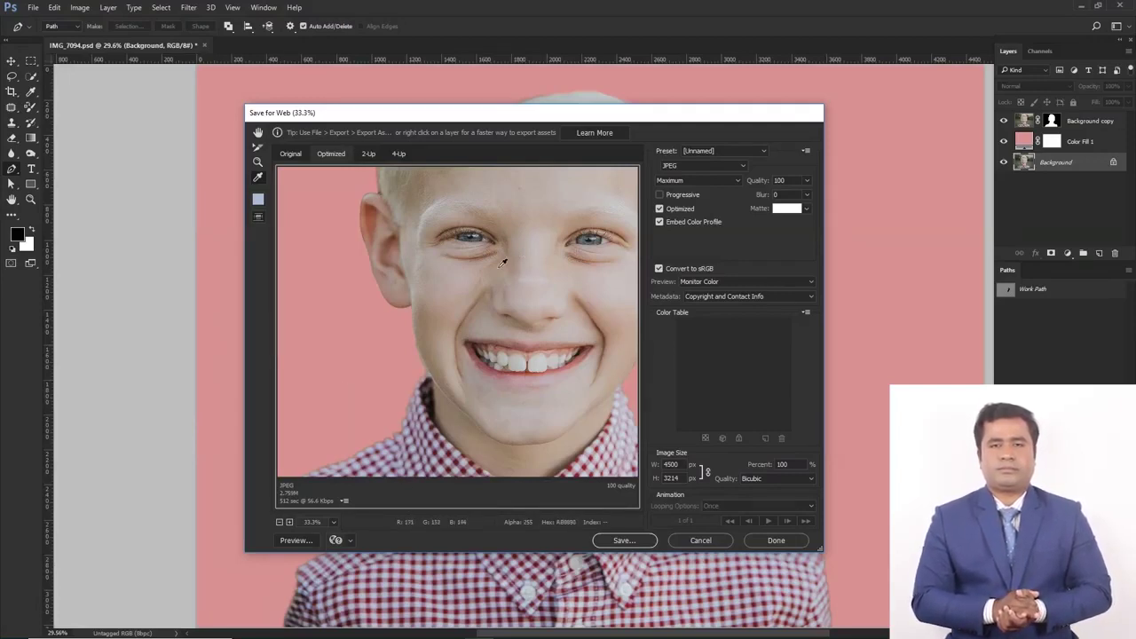
left_click(369, 154)
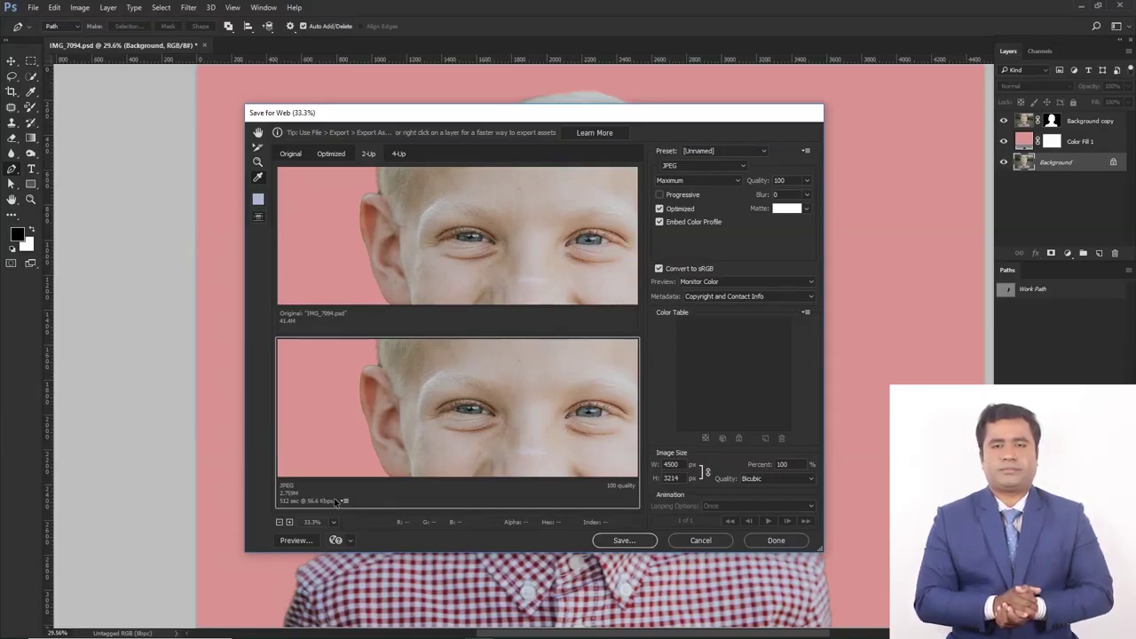
left_click(397, 154)
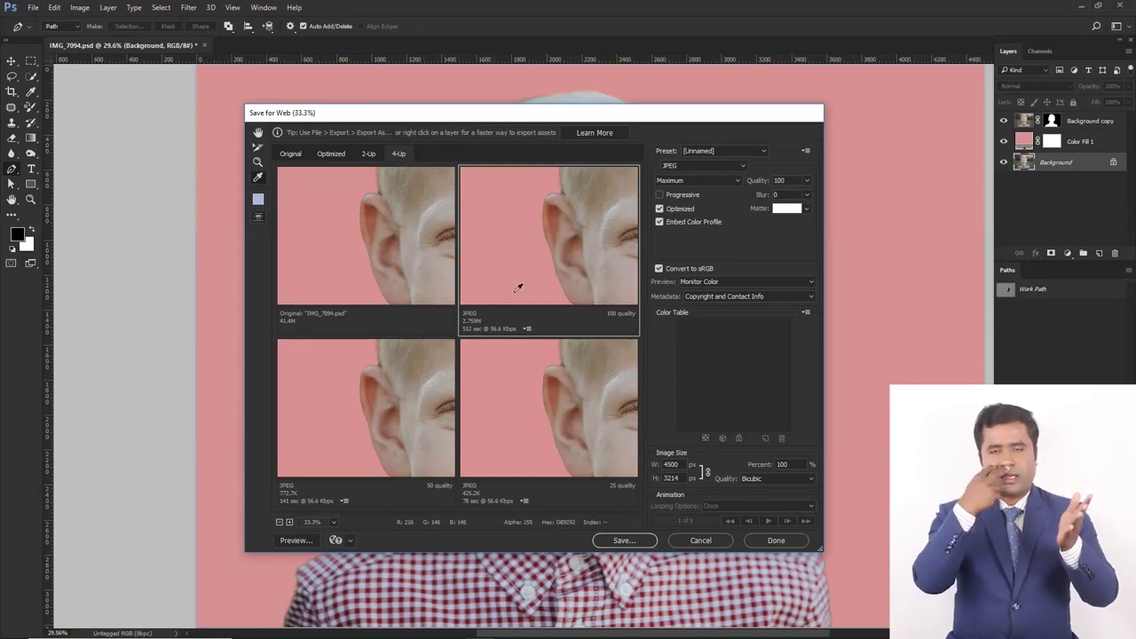
left_click(693, 181)
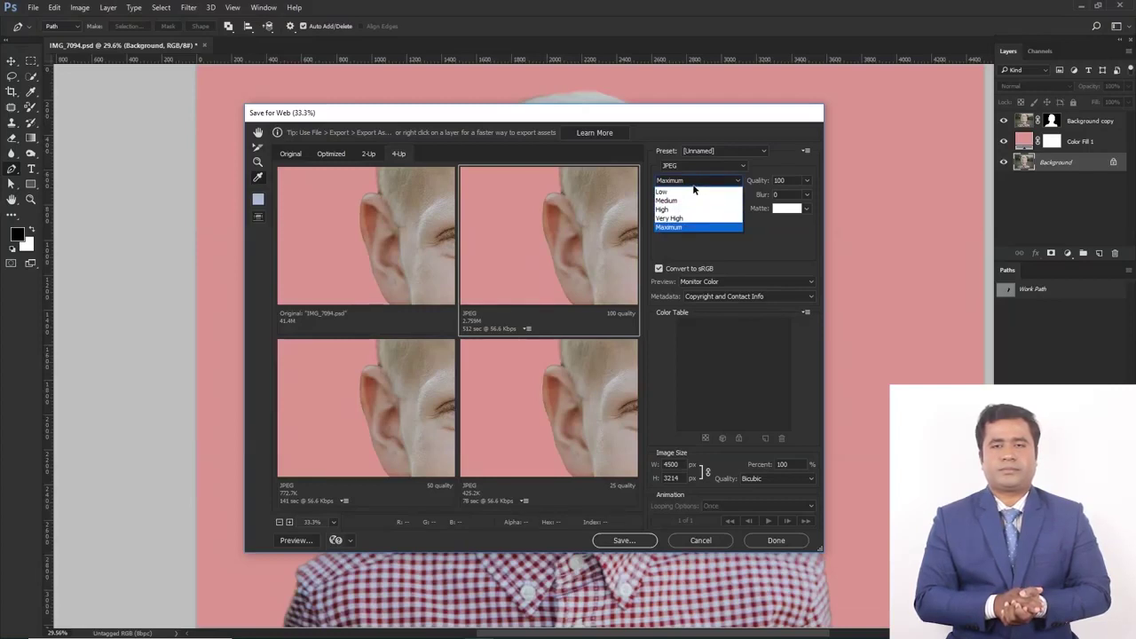
left_click(780, 128)
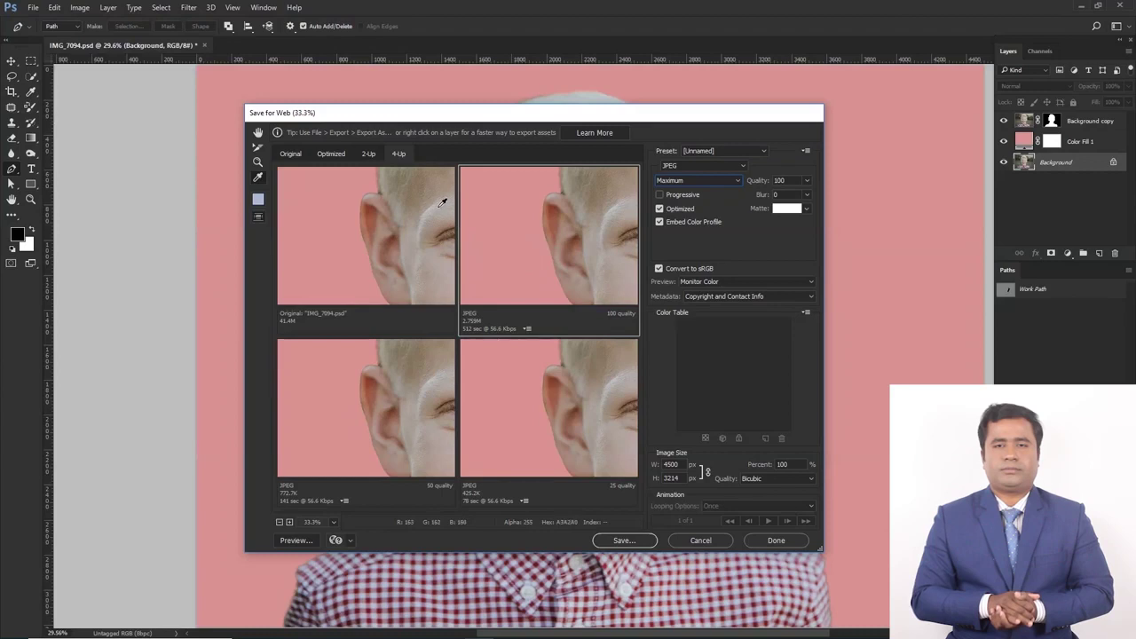
- Return to the single Optimized preview and apply the JPEG High preset
left_click(331, 153)
left_click_drag(720, 129, 590, 124)
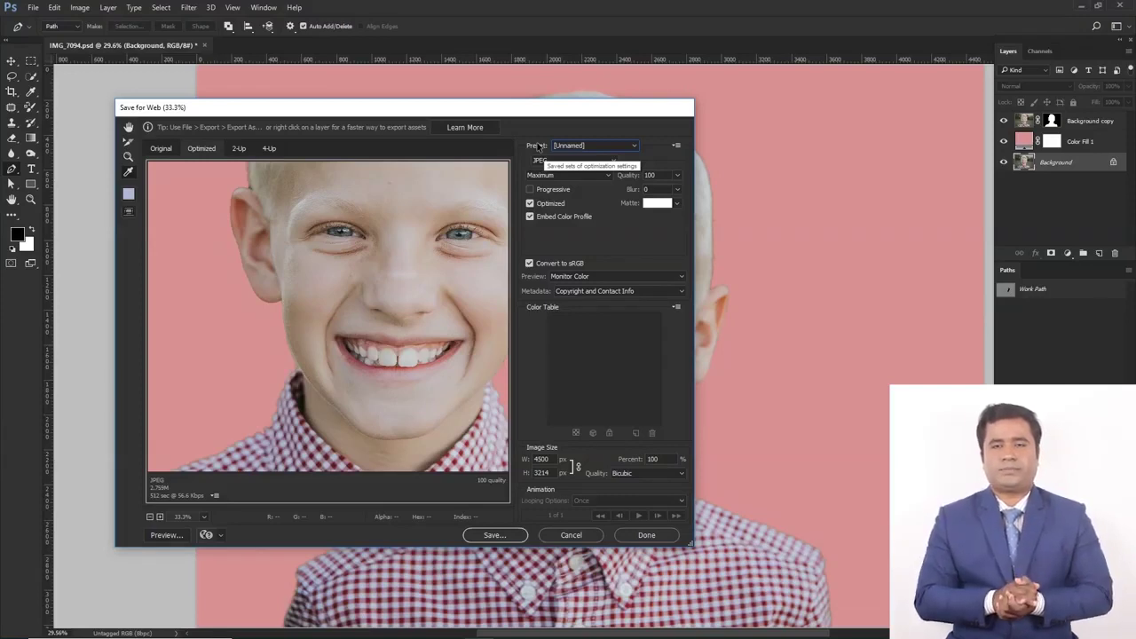
left_click(619, 145)
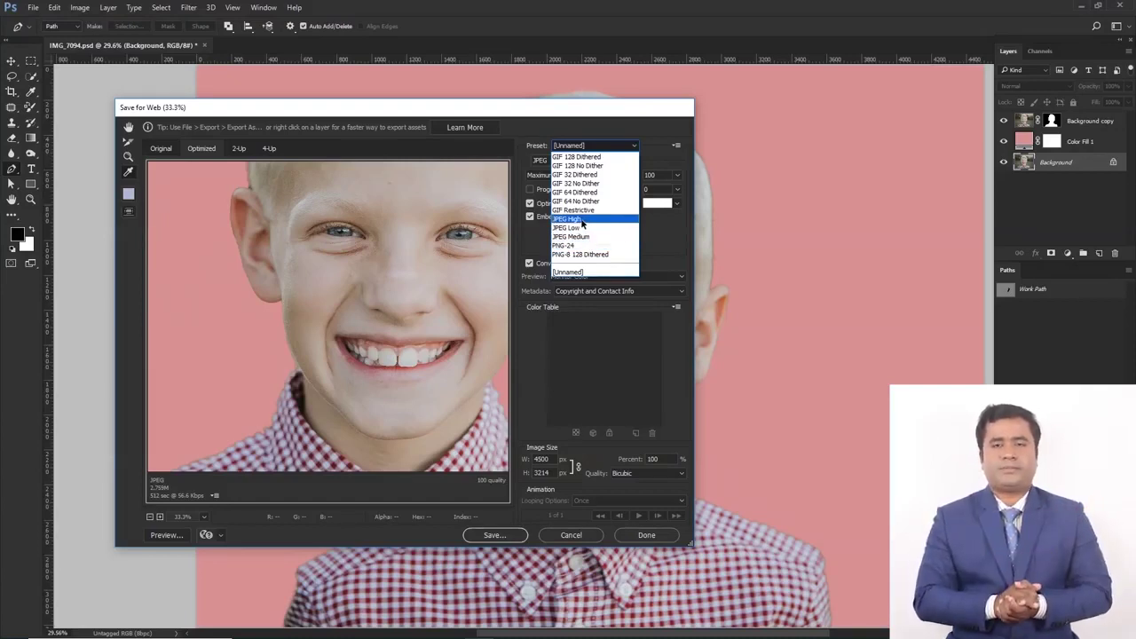
left_click(583, 222)
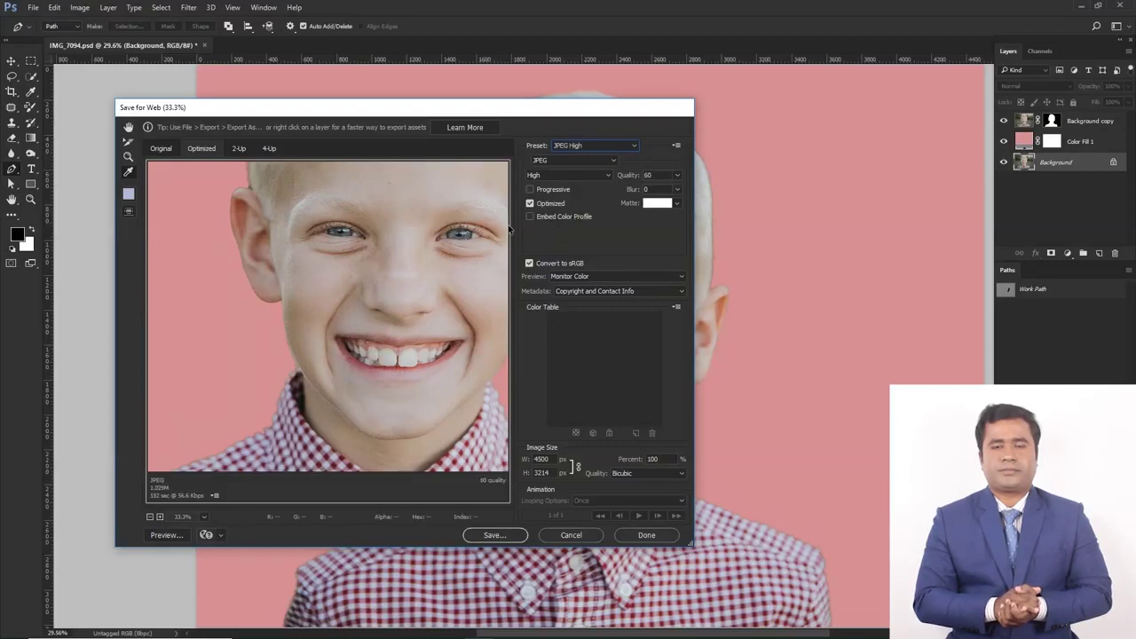
- Switch the export preset to JPEG Low and review the compression quality options
left_click(593, 144)
left_click(609, 158)
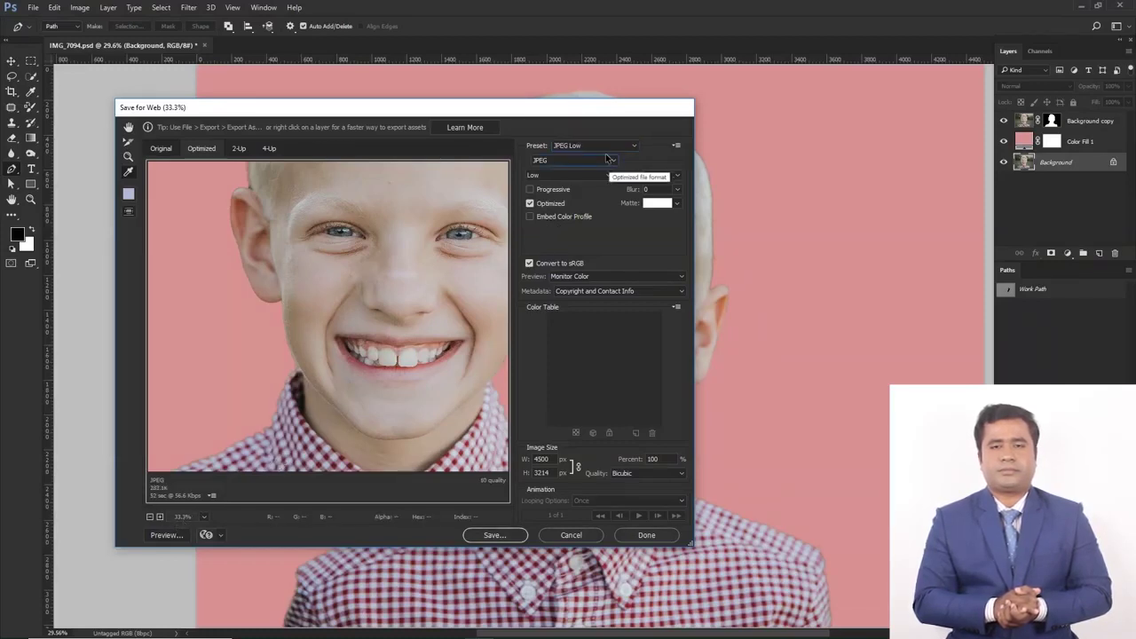
left_click(564, 174)
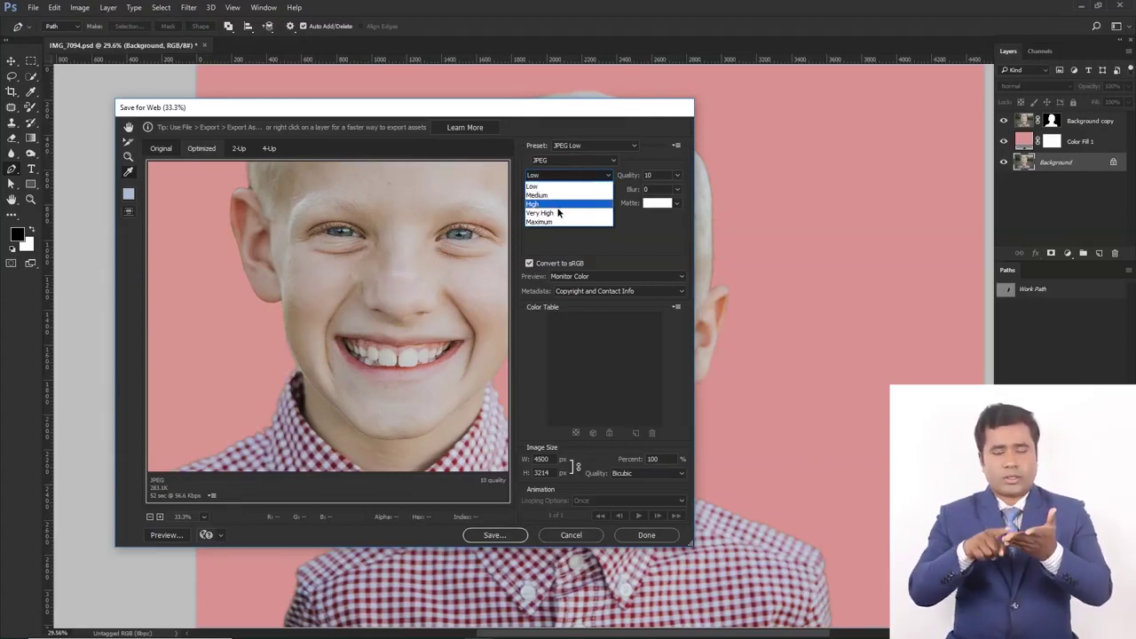
left_click(658, 236)
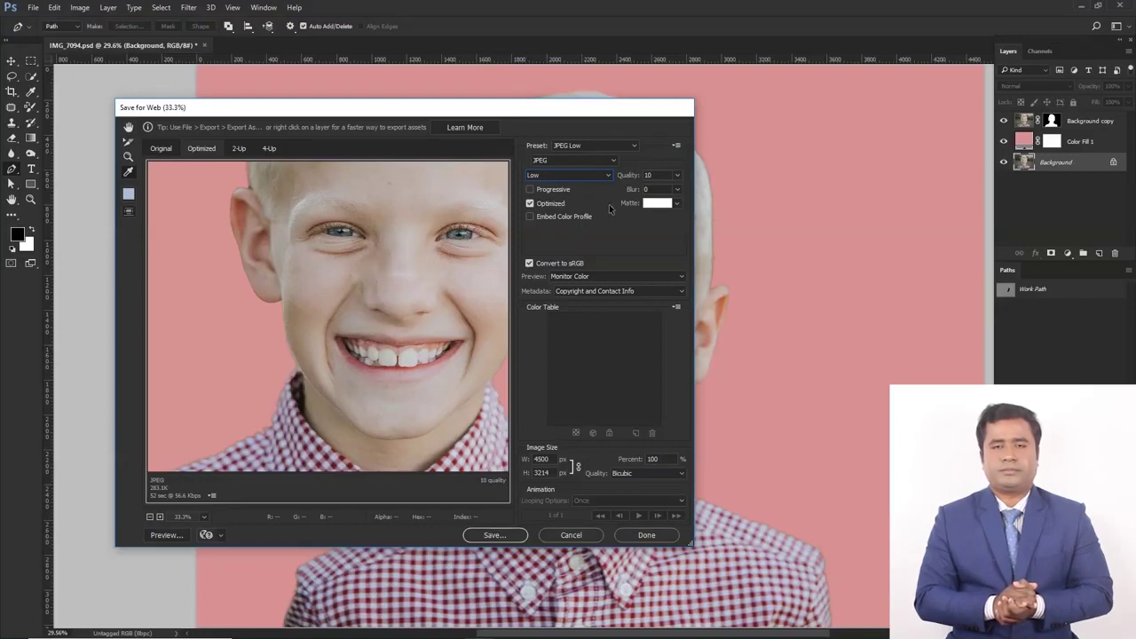
- Switch the JPEG compression quality to High and back to Low to compare the results
left_click(585, 178)
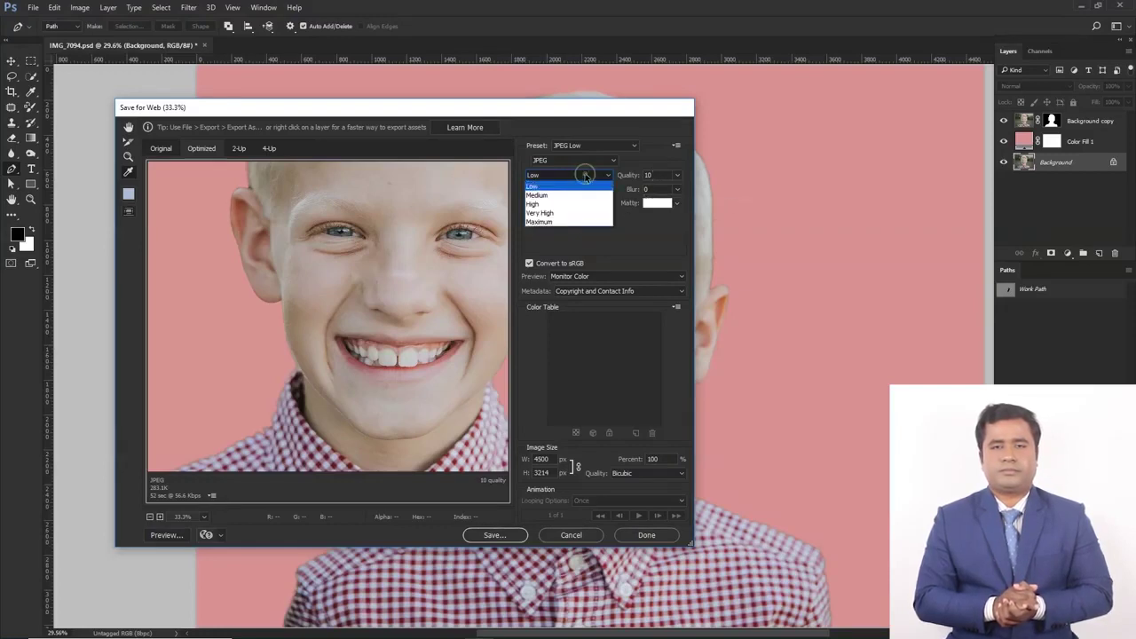
left_click(549, 205)
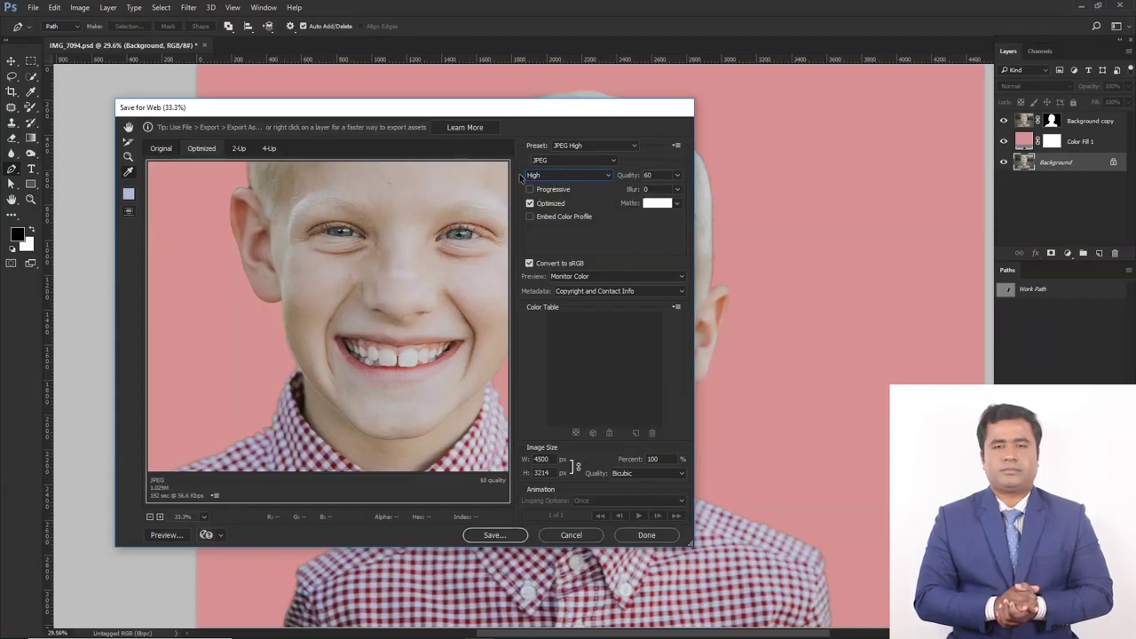
left_click(550, 175)
left_click(540, 188)
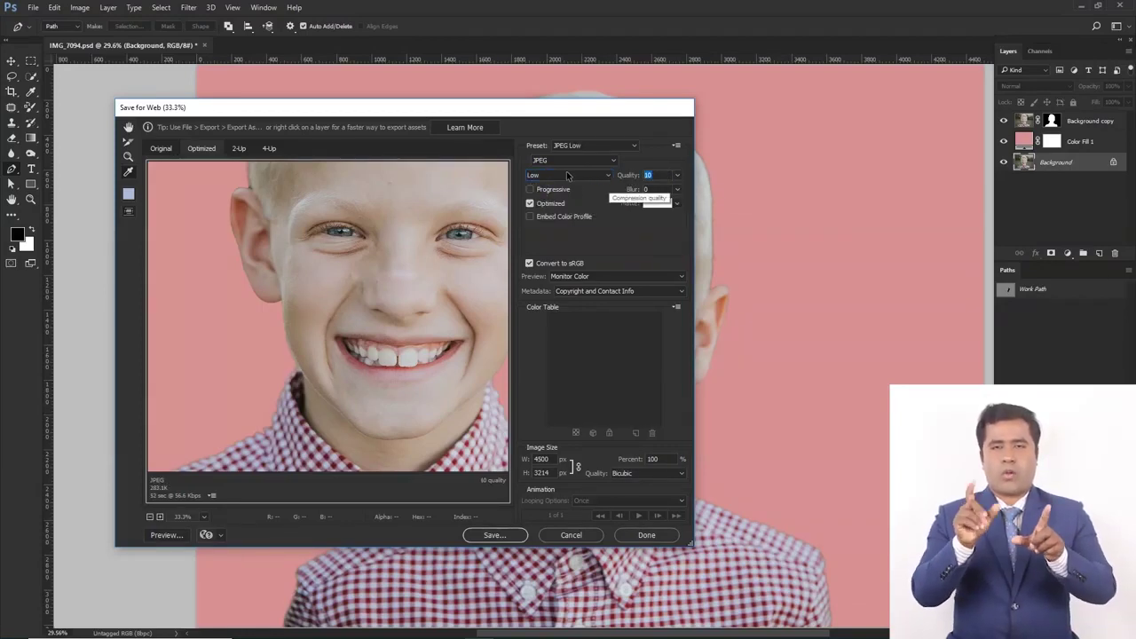
- Raise the JPEG quality value to 61, and further up to 100
left_click(675, 177)
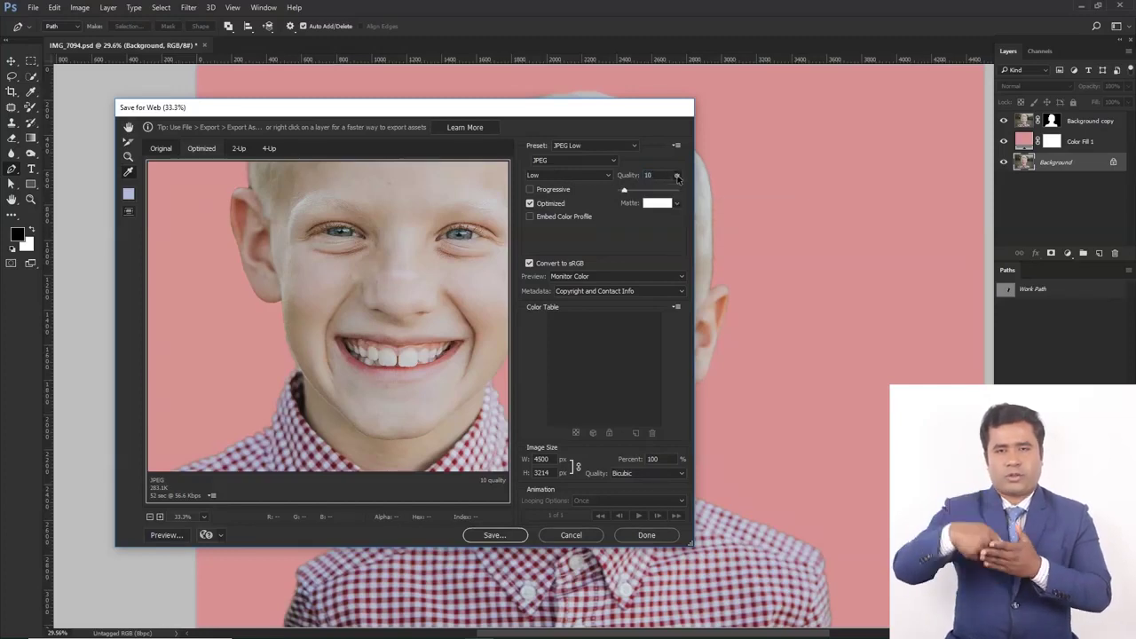
left_click_drag(627, 192, 654, 192)
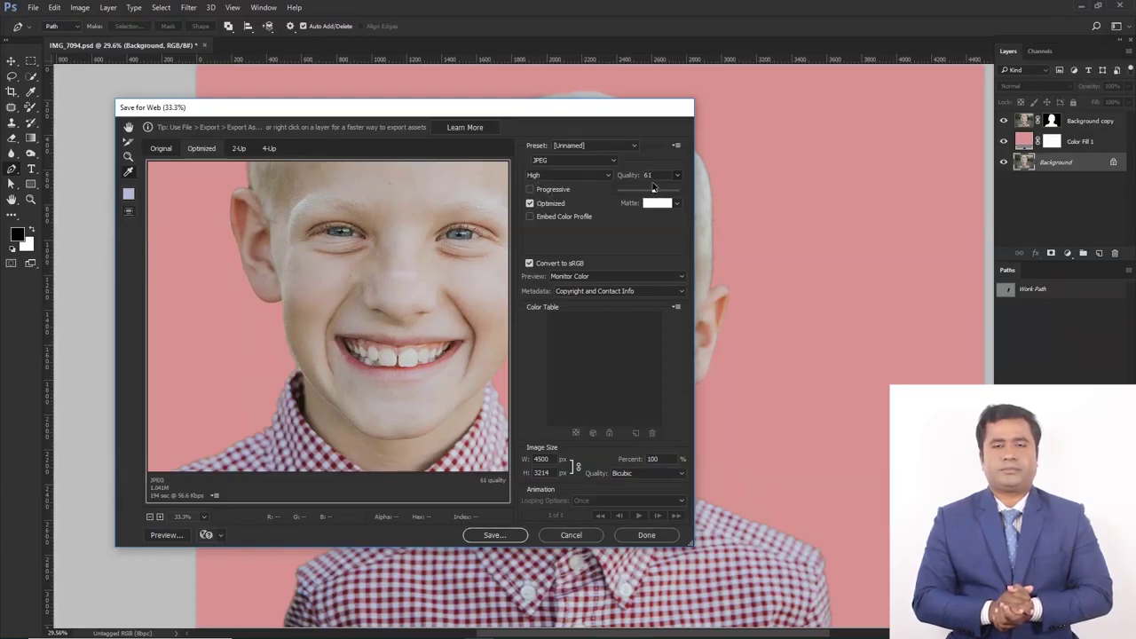
left_click(545, 178)
left_click(632, 177)
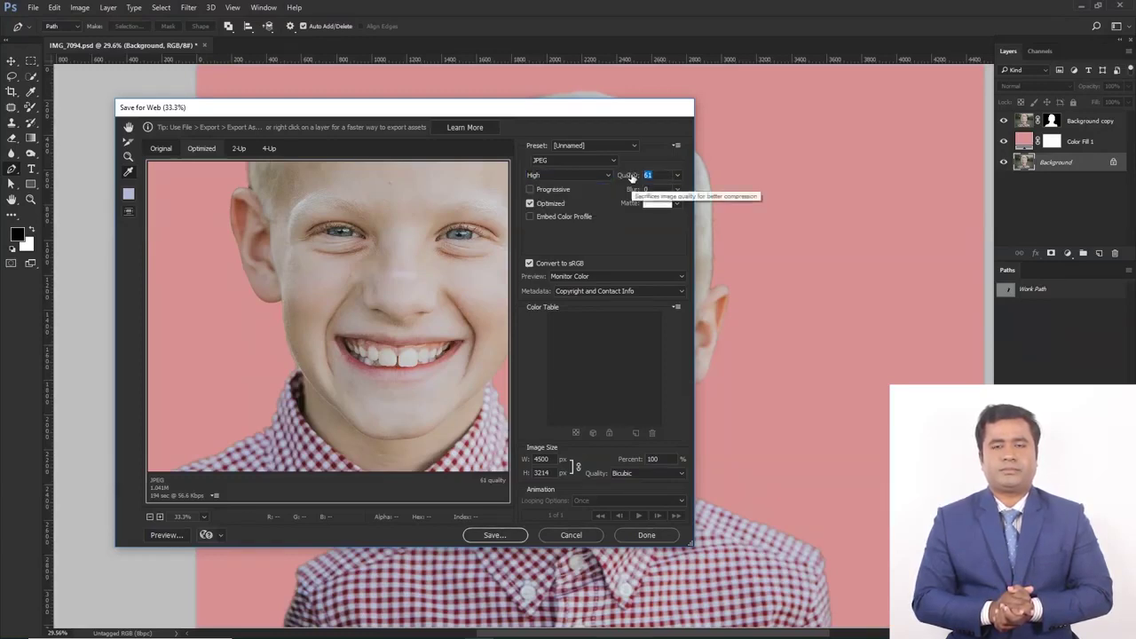
left_click(676, 175)
left_click_drag(654, 193, 687, 194)
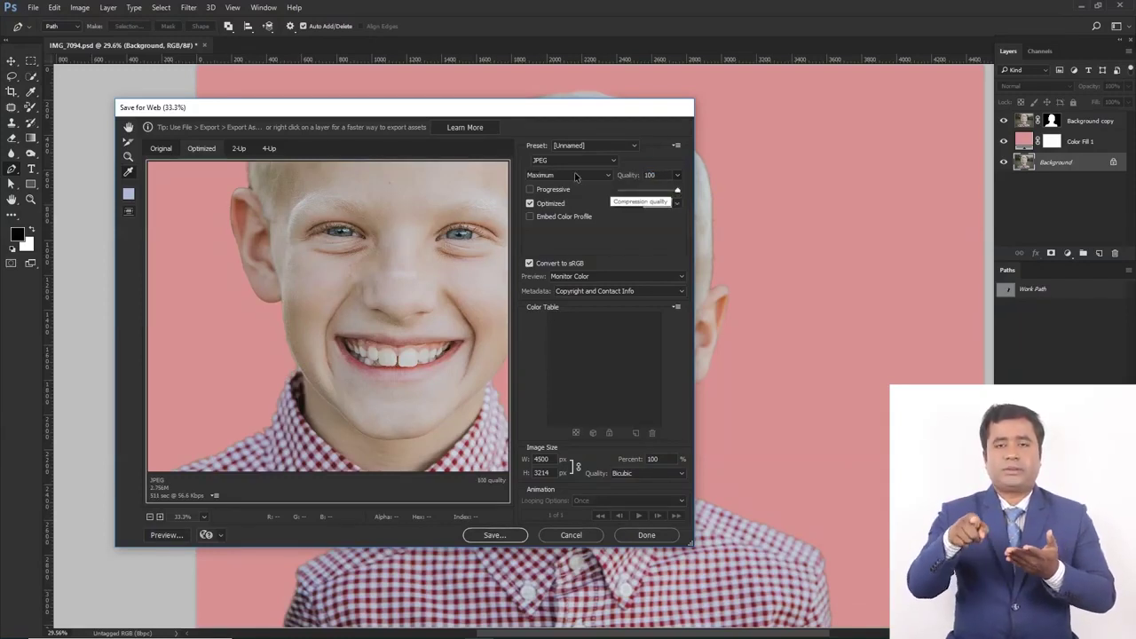
- Try the Very High compression quality and settle on High
left_click(589, 177)
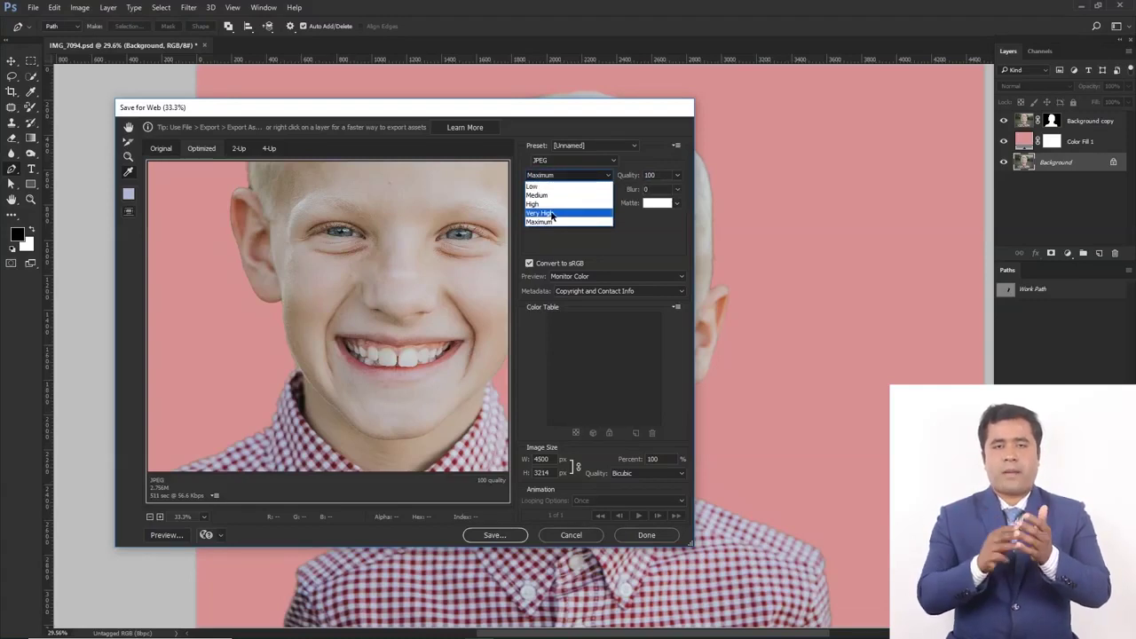
left_click(540, 213)
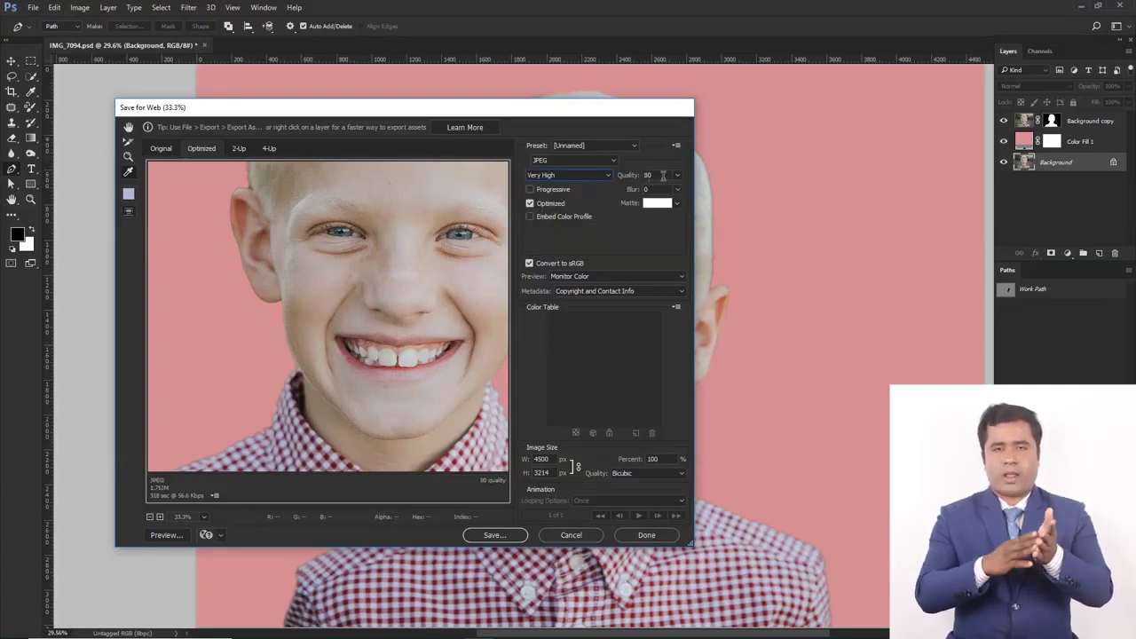
left_click(575, 176)
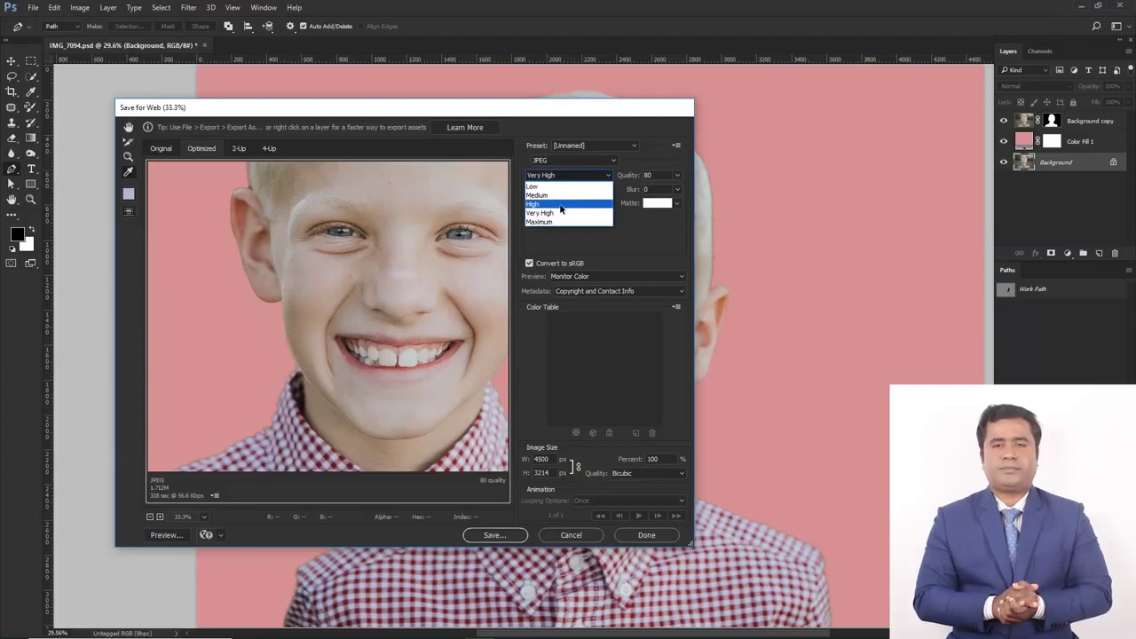
left_click(561, 204)
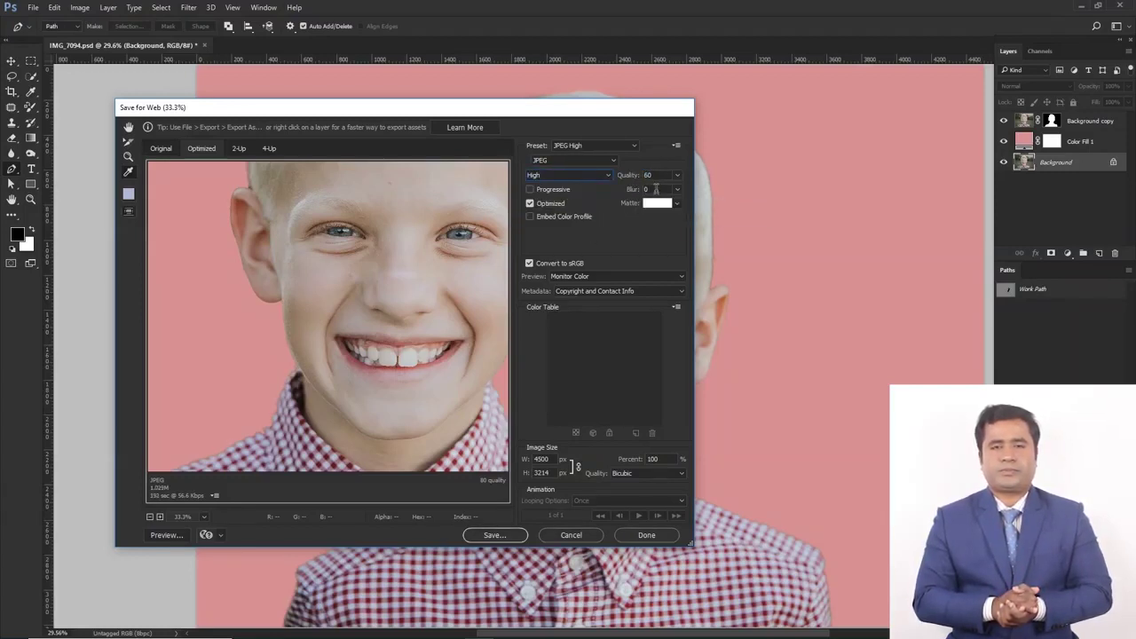
- Try adjusting the export blur and set it back to 0
left_click_drag(656, 190, 624, 191)
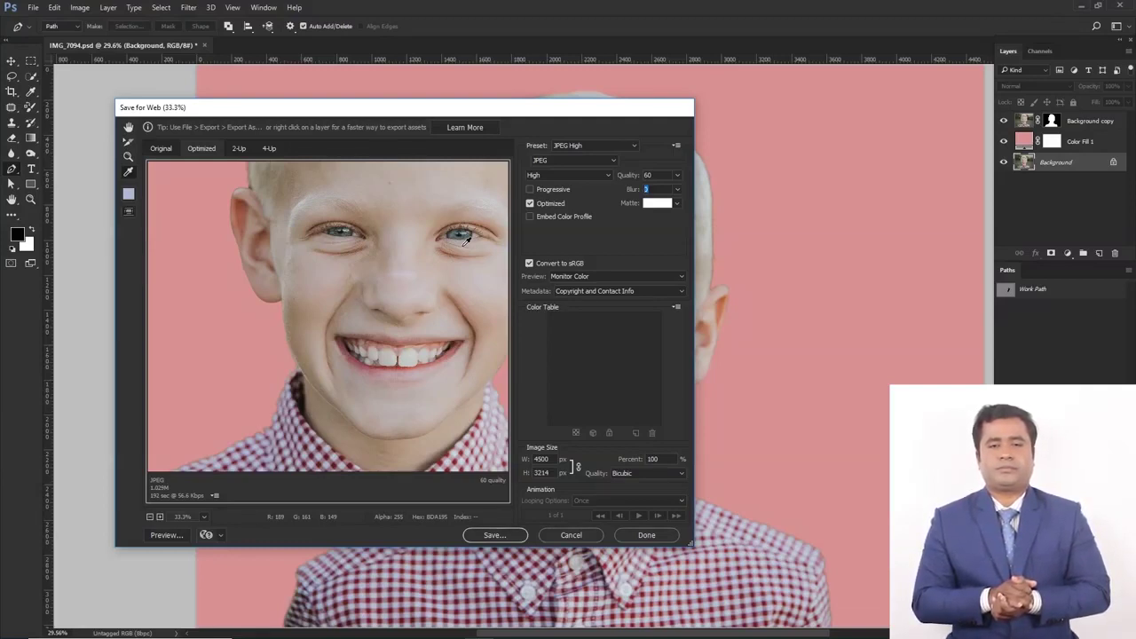
type("0")
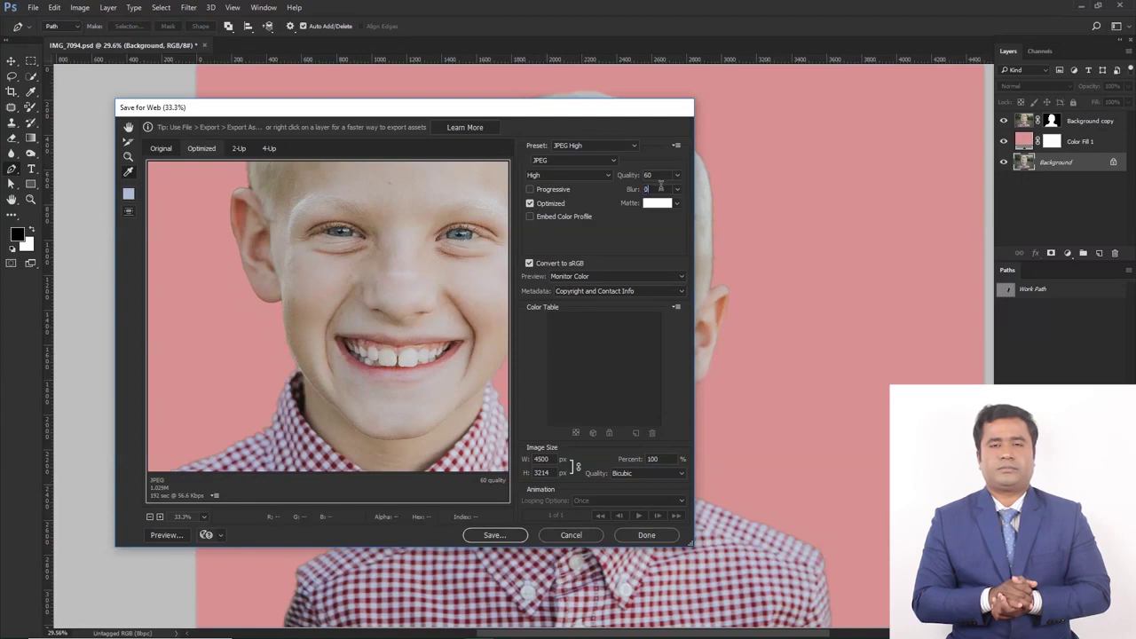
- Review the matte colour, colour preview and metadata options for the export
left_click(677, 203)
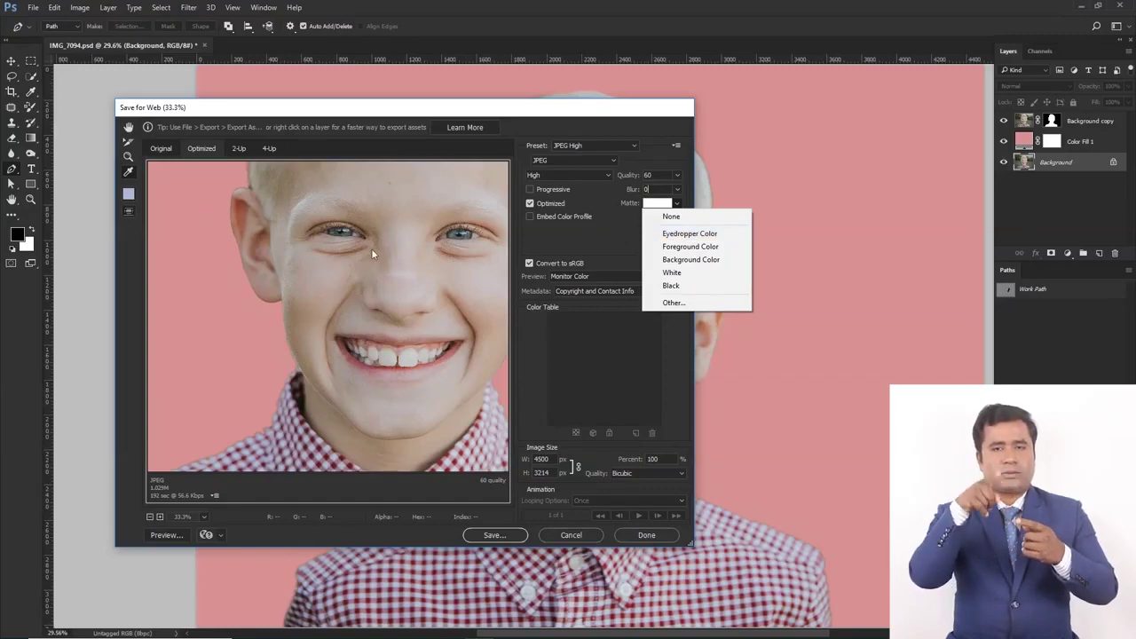
left_click(626, 239)
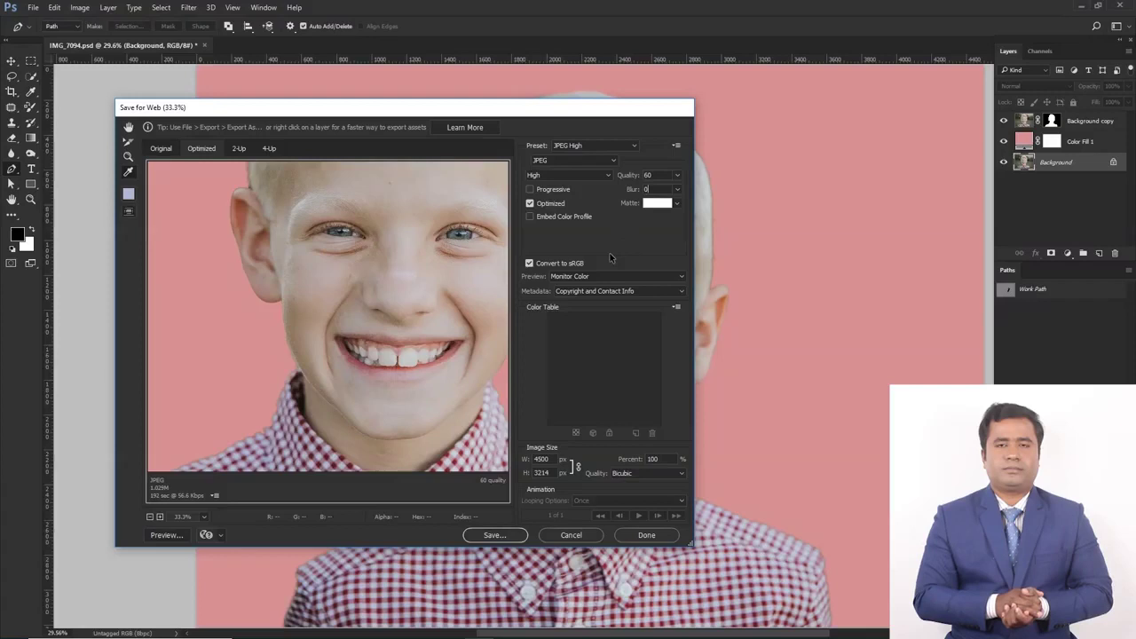
left_click(593, 277)
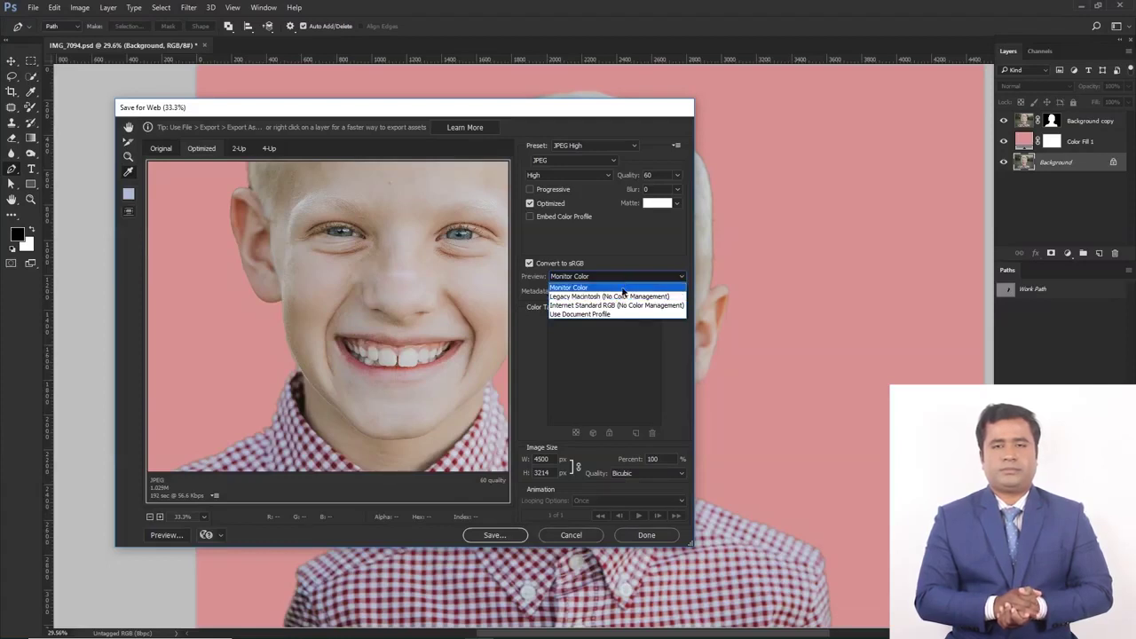
left_click(619, 256)
left_click(604, 291)
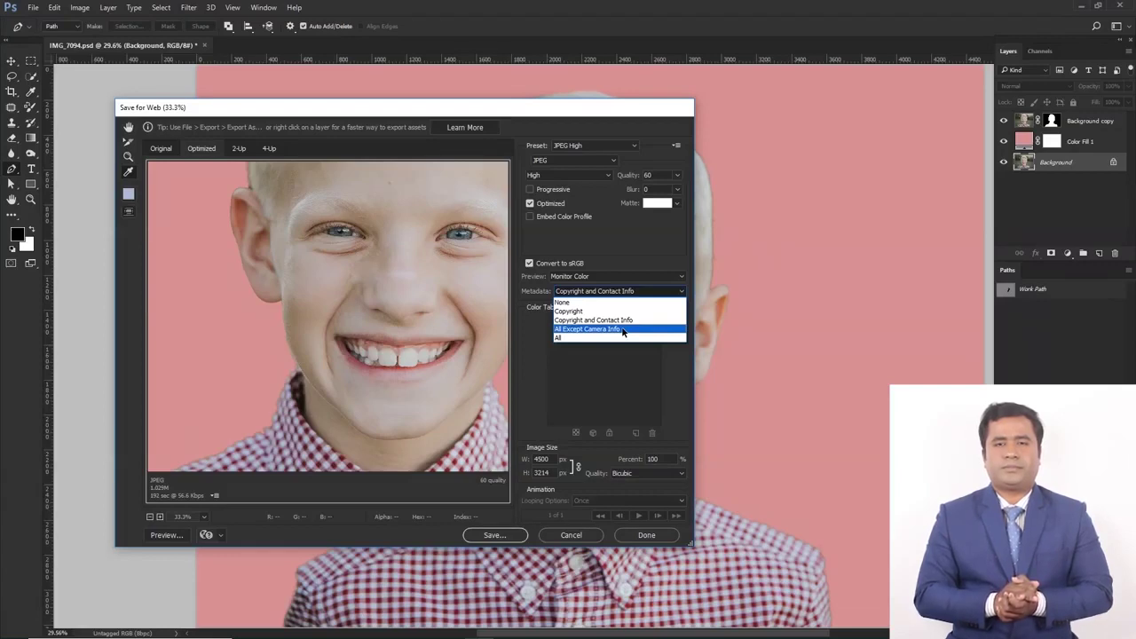
left_click(634, 262)
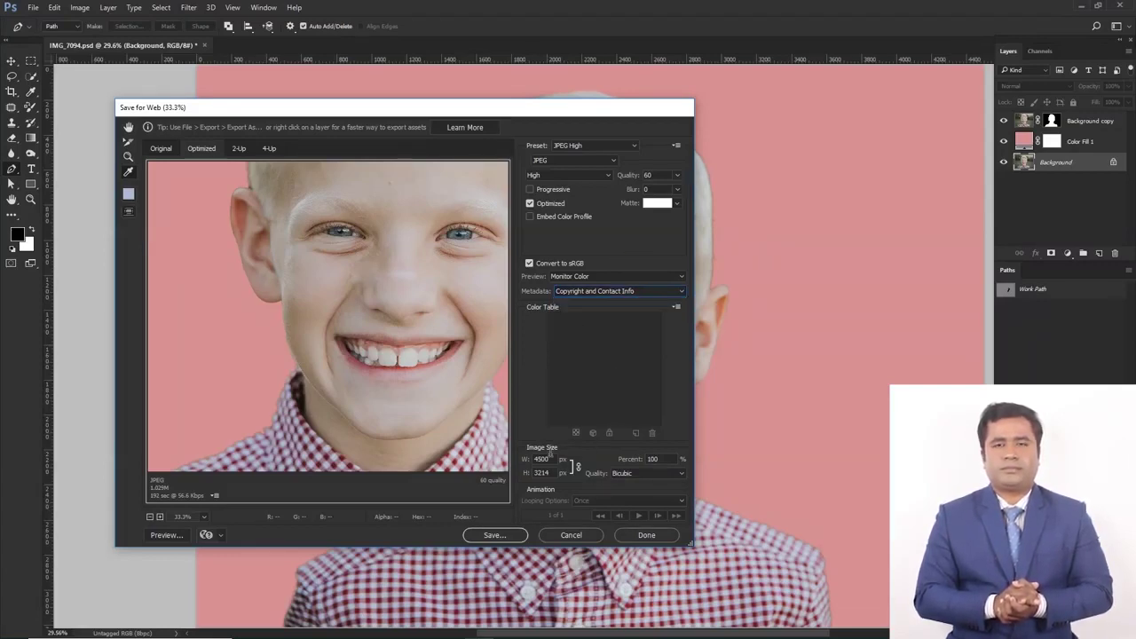
- Set the exported image width to 500 px with linked proportions and review the resampling quality options
double_click(542, 459)
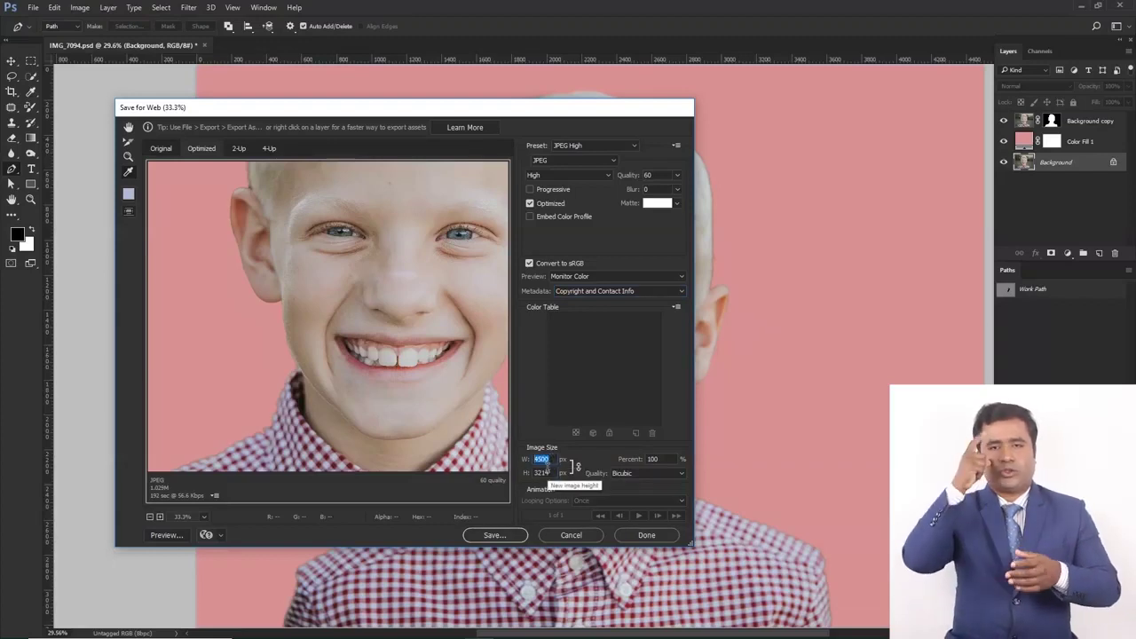
double_click(543, 472)
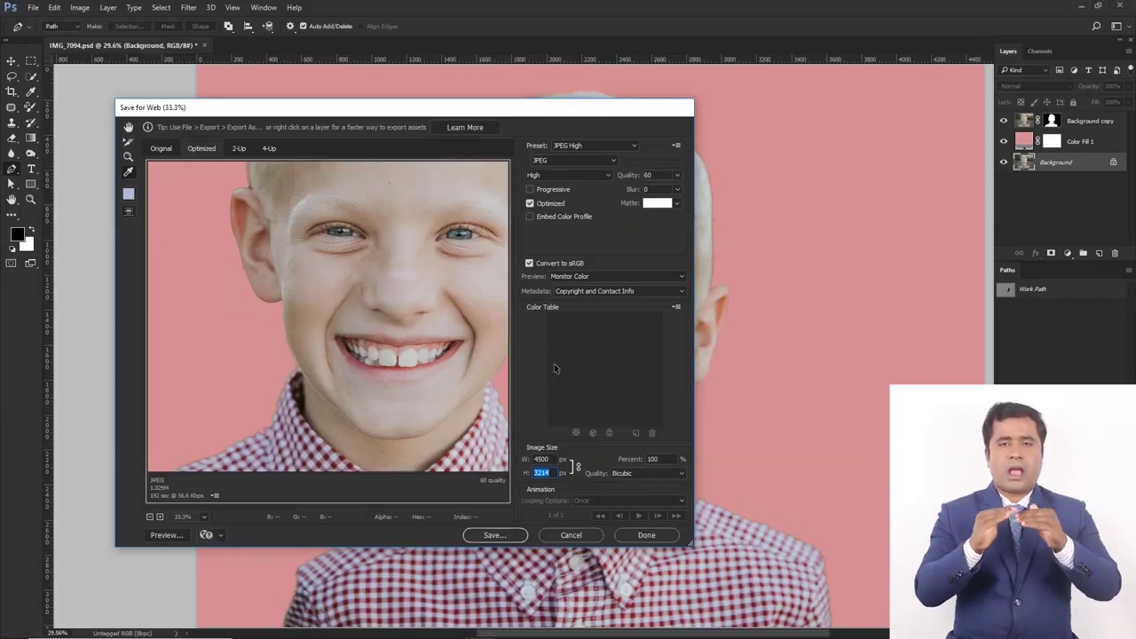
double_click(543, 460)
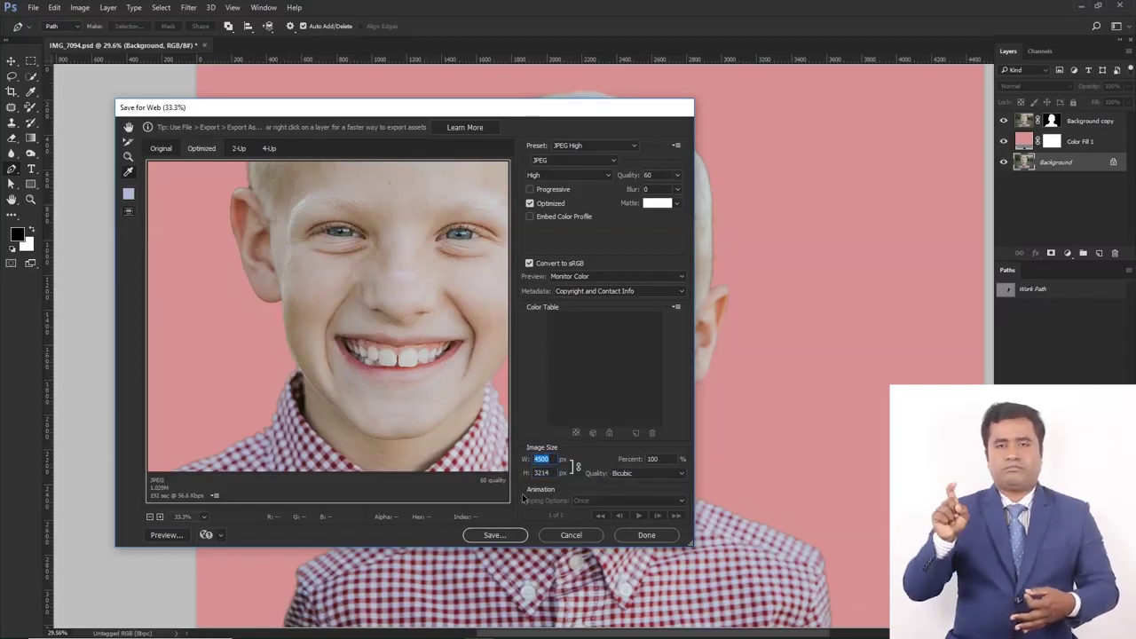
type("50")
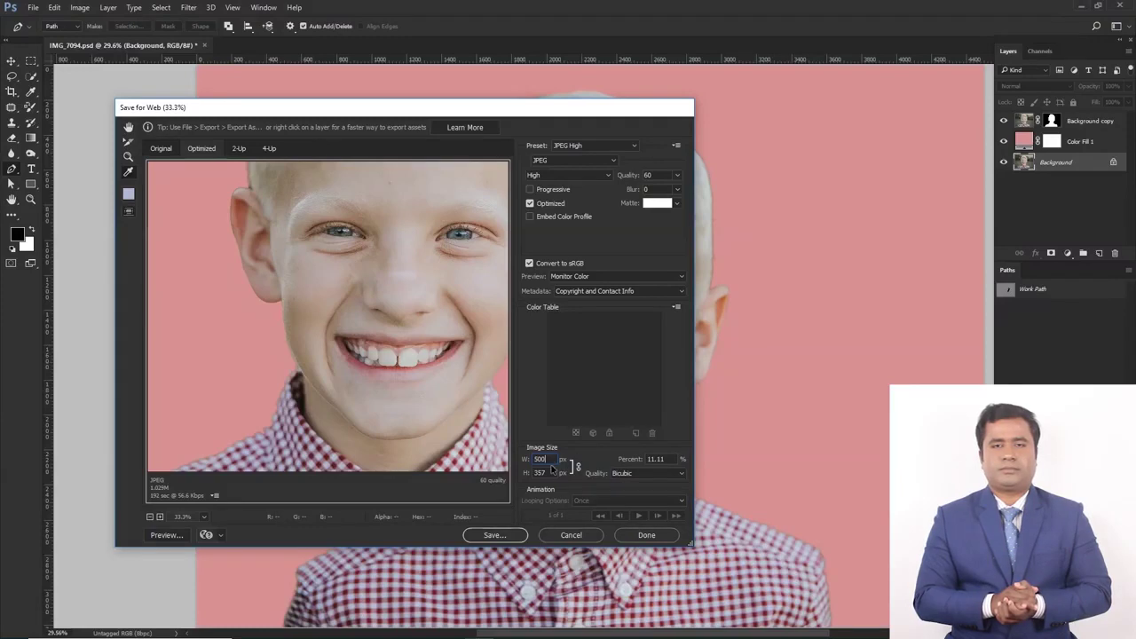
left_click(642, 474)
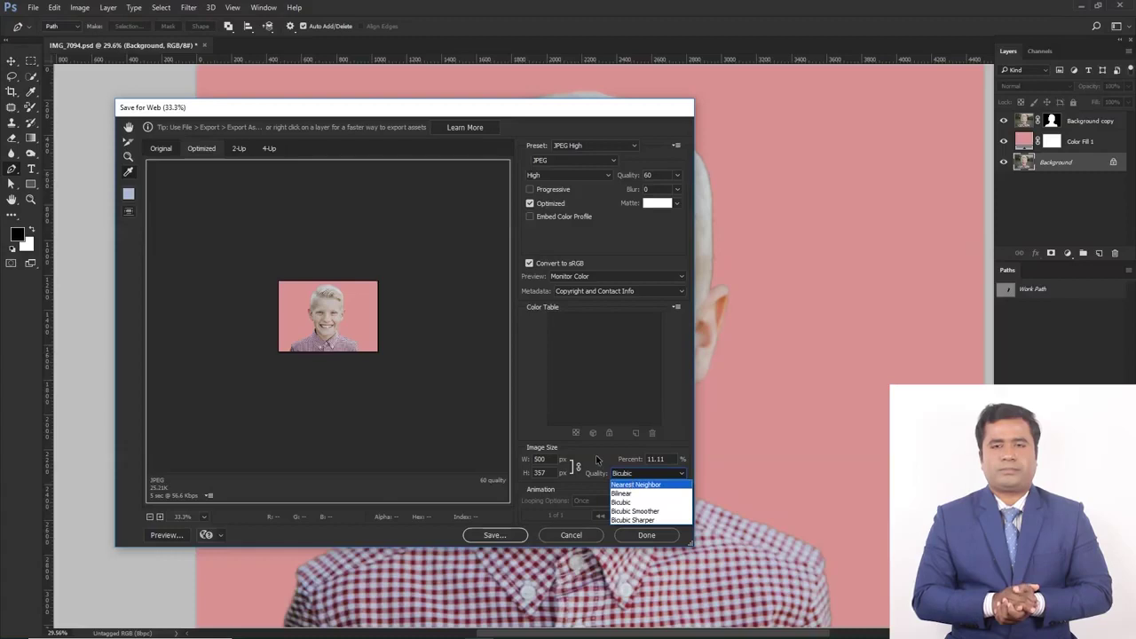
left_click(596, 460)
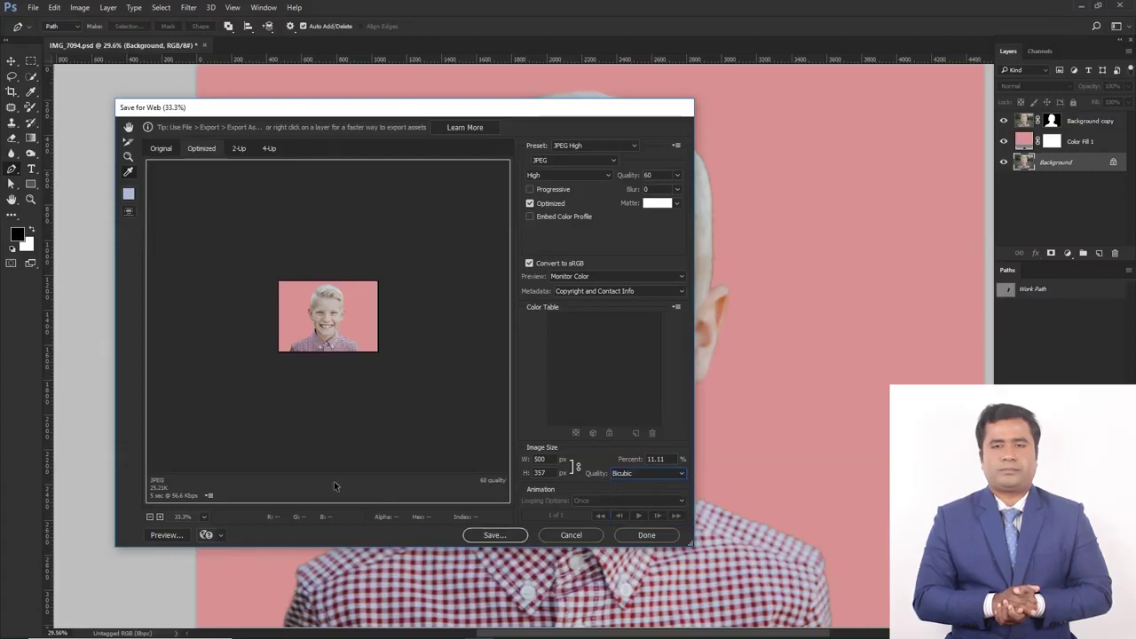
- View the resized portrait at 100% in the export preview and review the zoom options
left_click(202, 518)
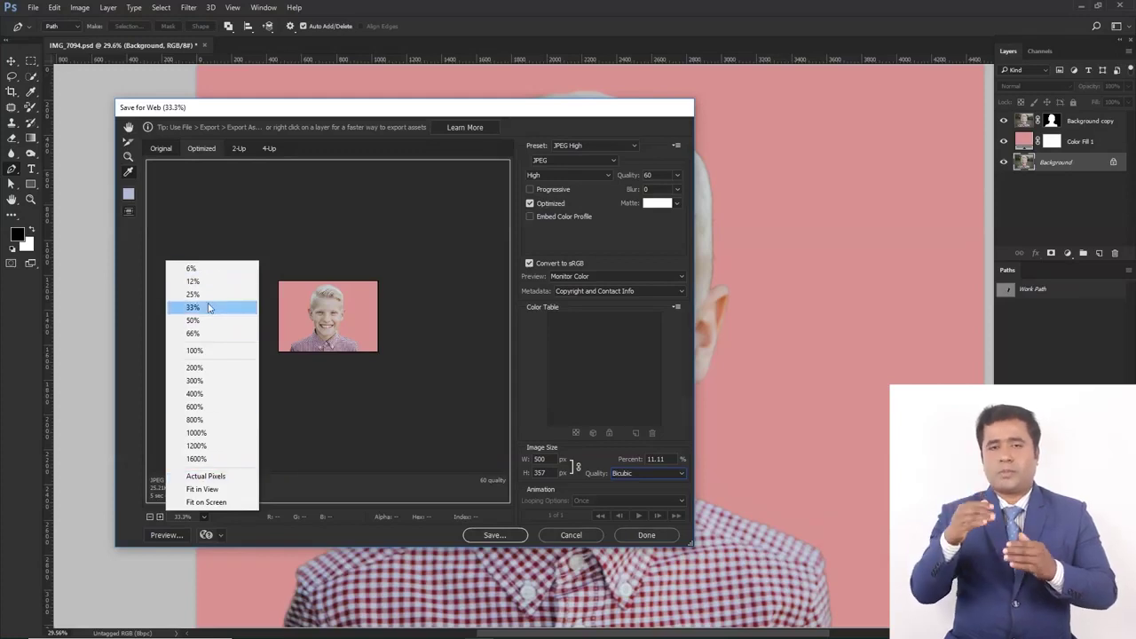
left_click(203, 352)
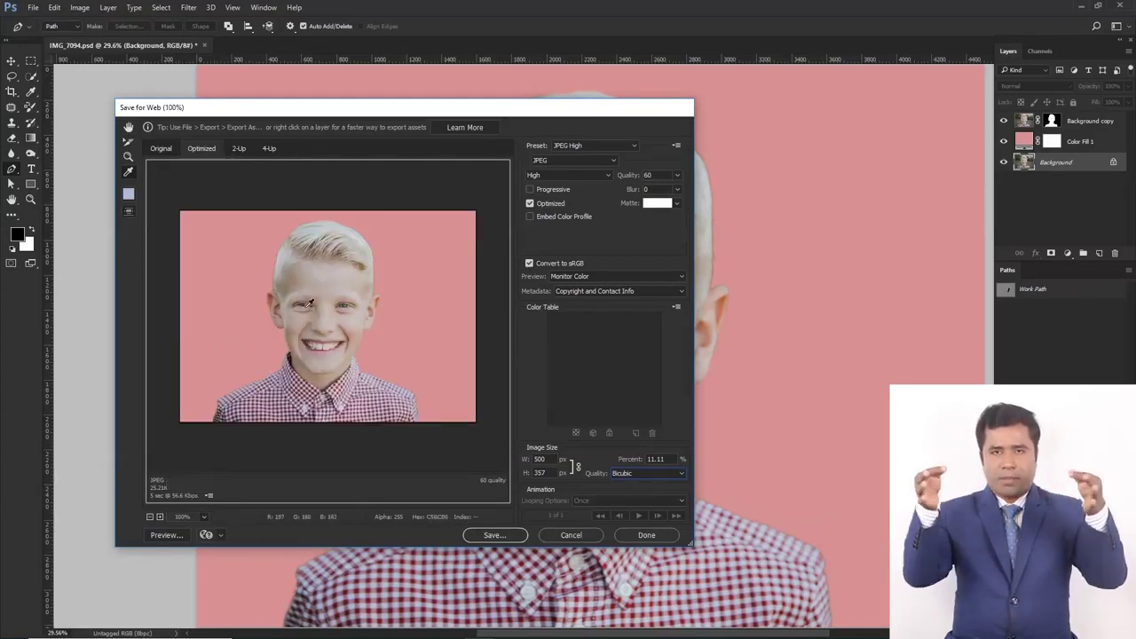
left_click(204, 516)
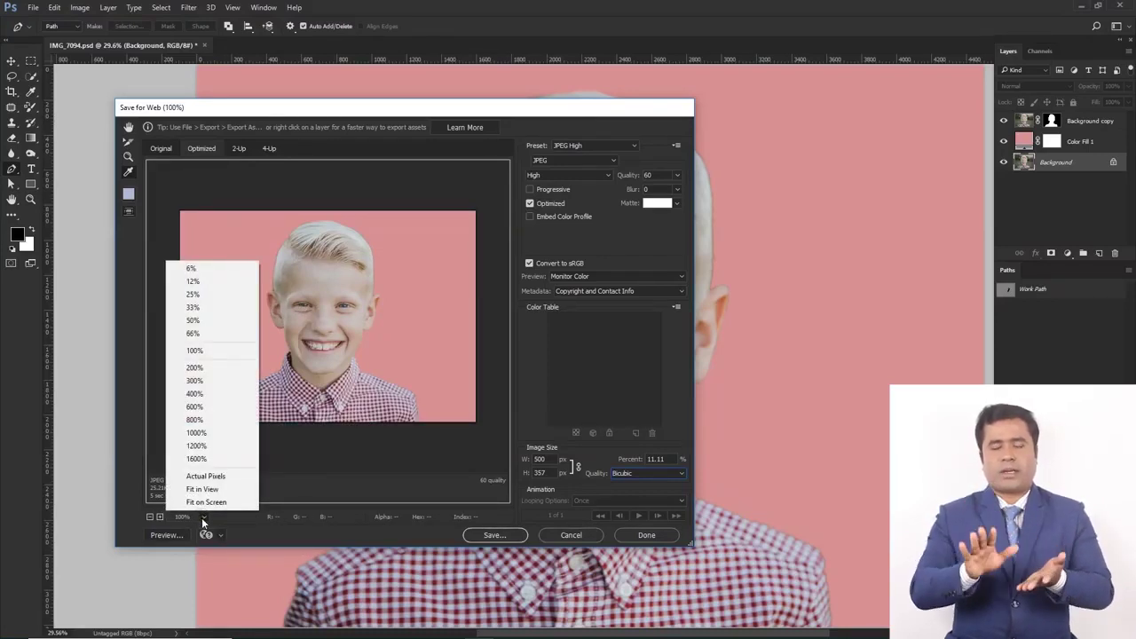
left_click(203, 517)
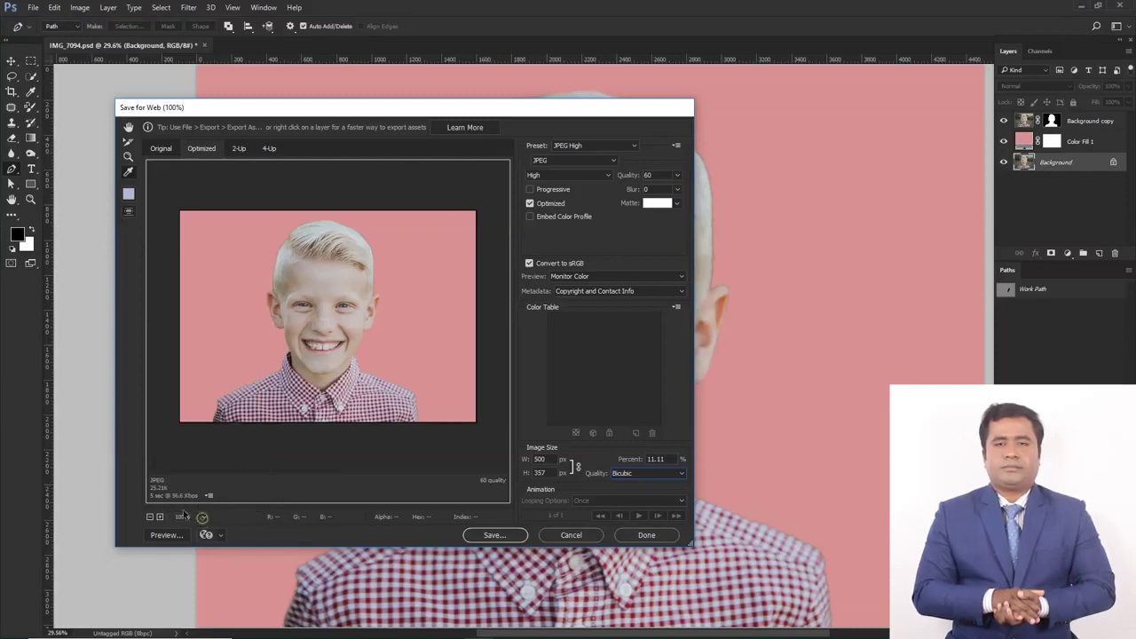
left_click(159, 516)
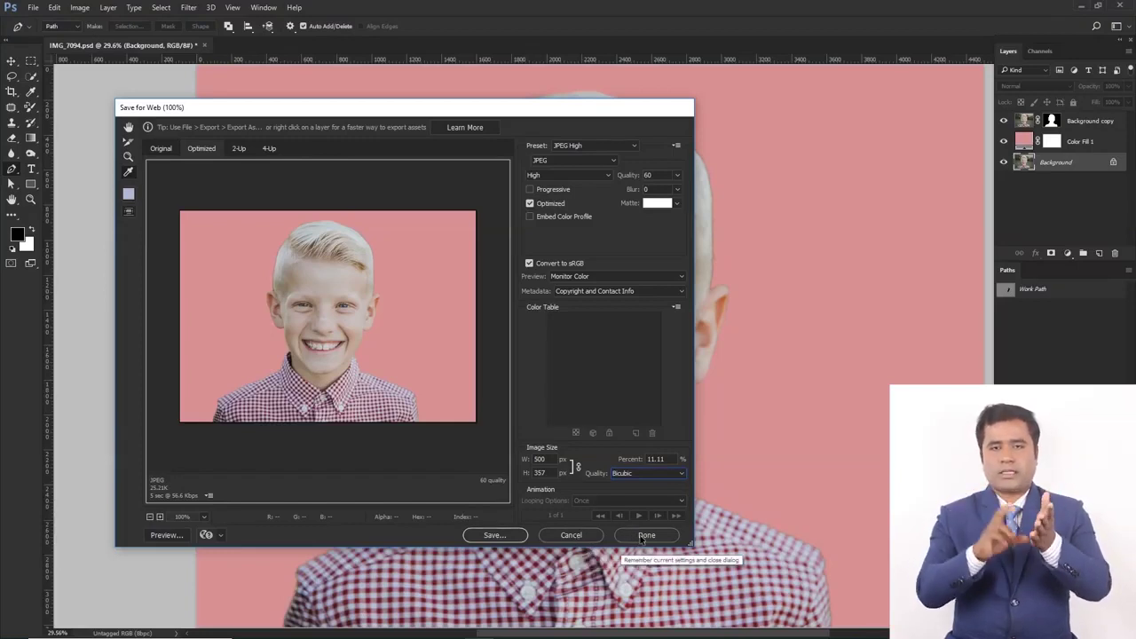
- Start saving the optimized image and create and open a new folder inside Photoshop-Class-15 as its destination
left_click(495, 535)
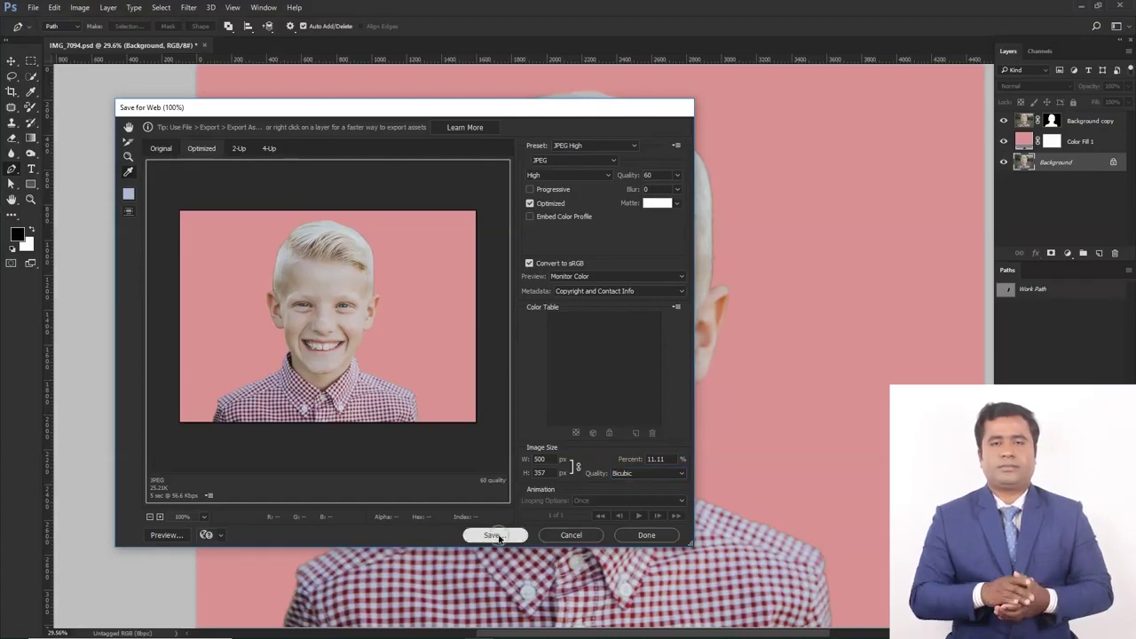
left_click(376, 148)
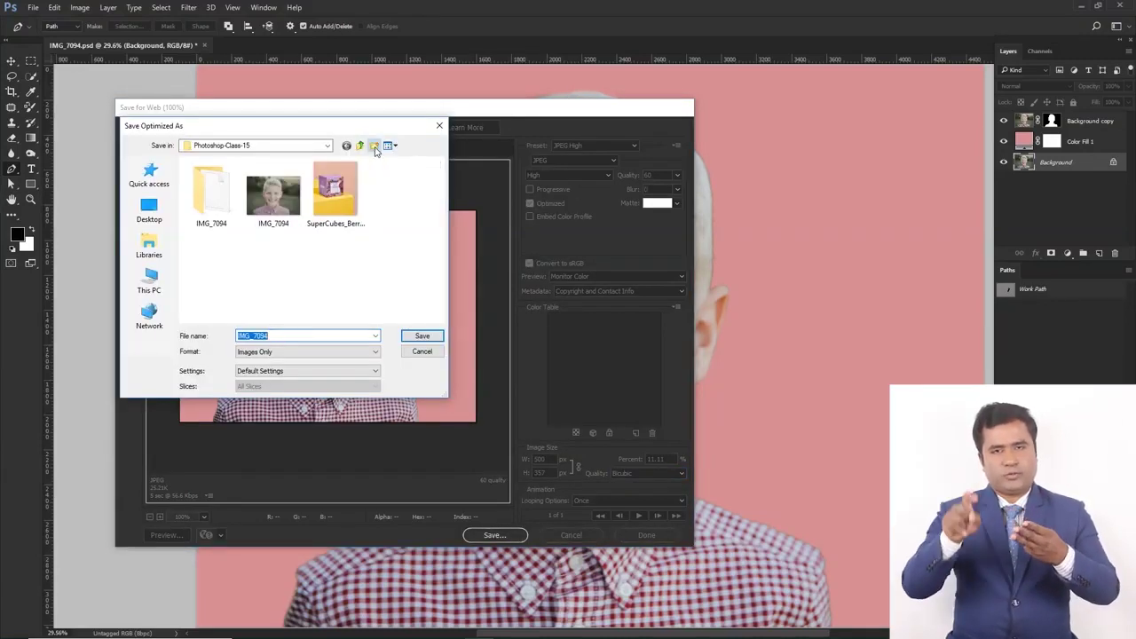
left_click(274, 191)
double_click(274, 191)
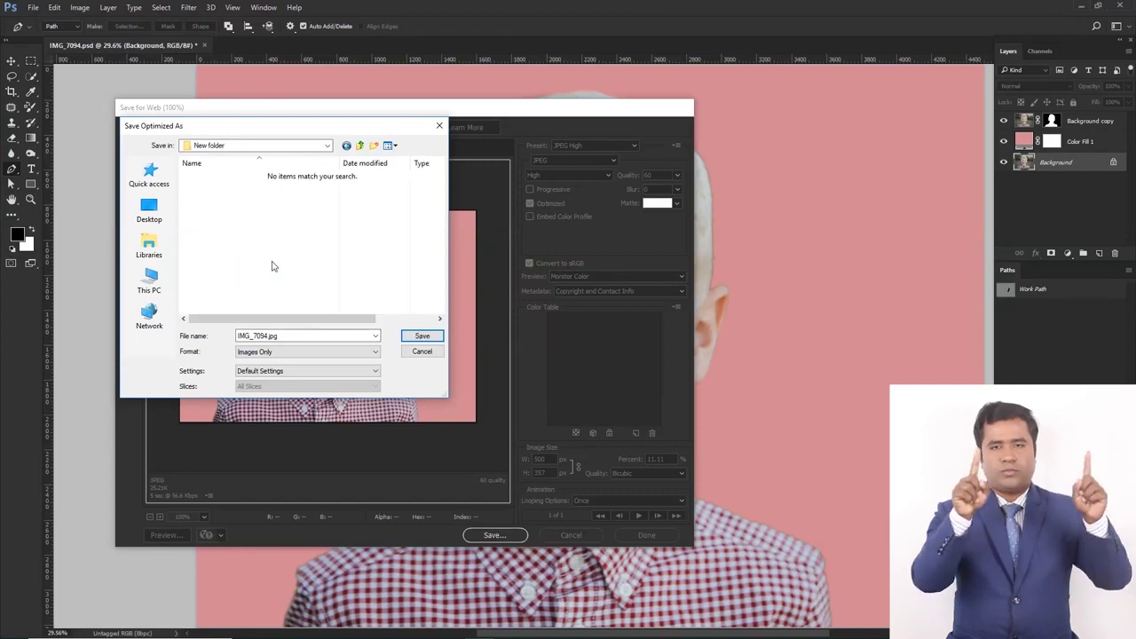
- Name the exported file Web and save it as an image only
triple_click(335, 336)
key("BackSpace")
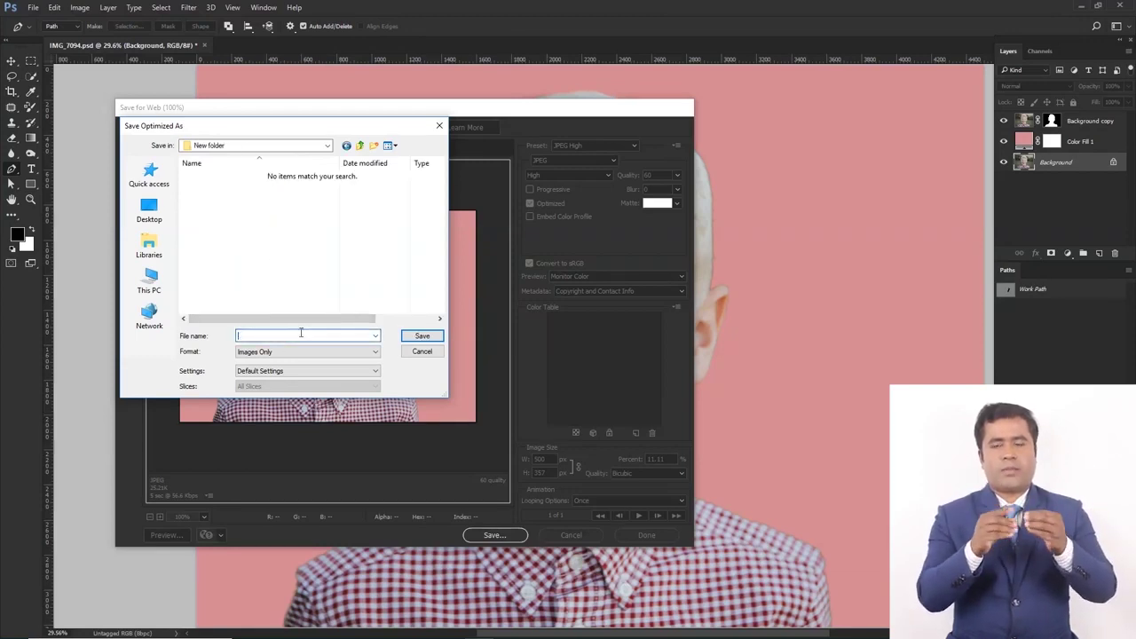
type("Web")
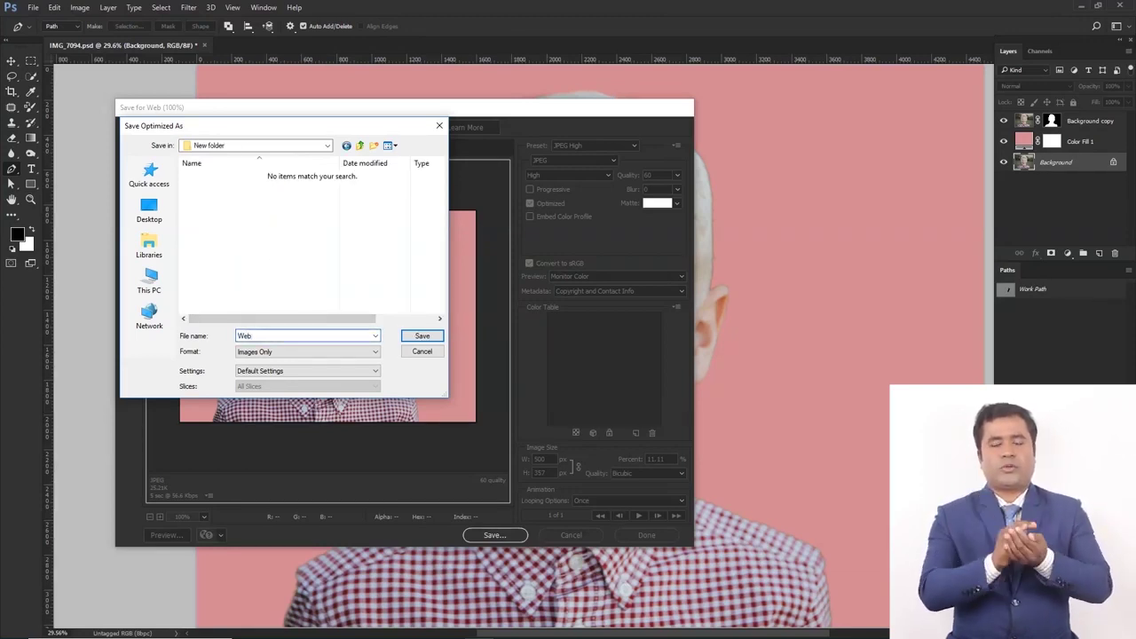
left_click(422, 336)
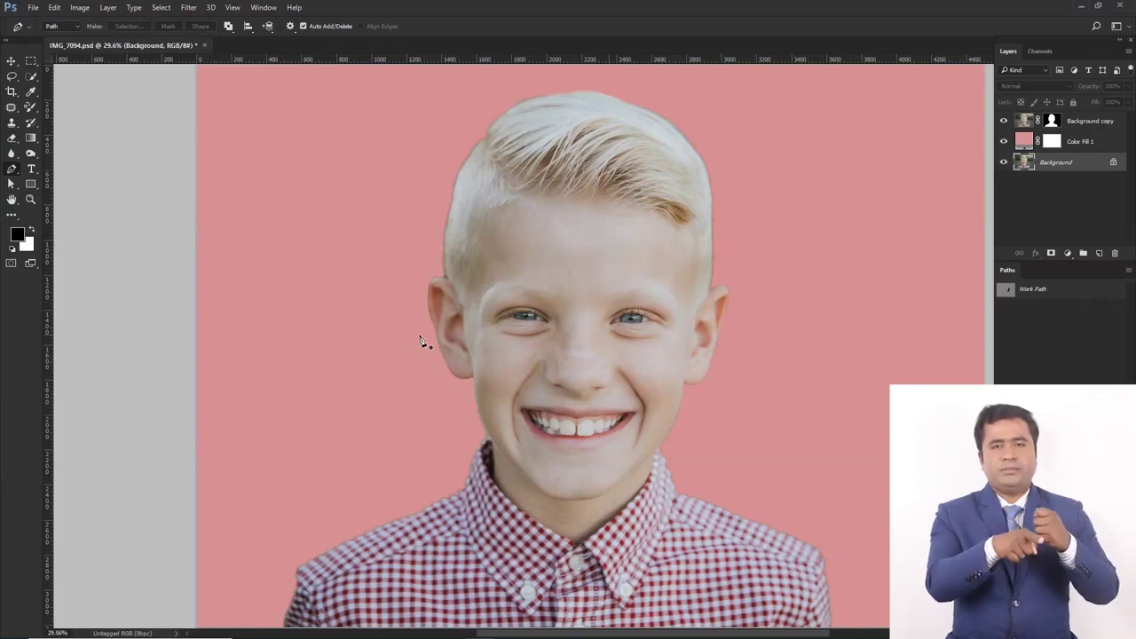
- Open the exported Web image from New folder inside Photoshop-Class-15 and fit it to the window
key("ctrl+o")
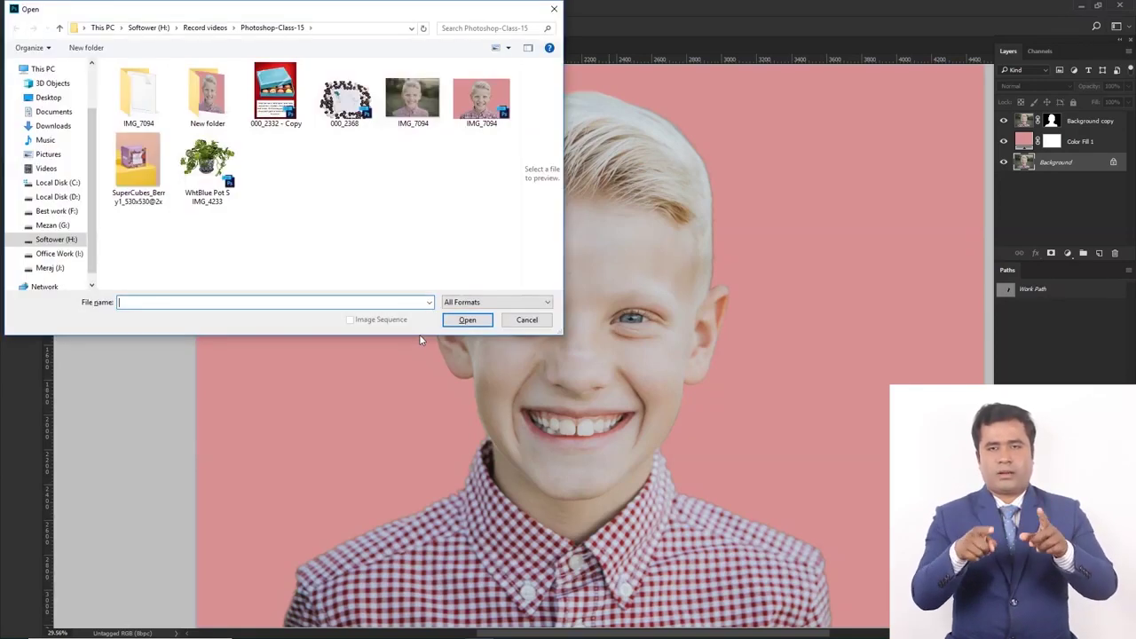
double_click(207, 93)
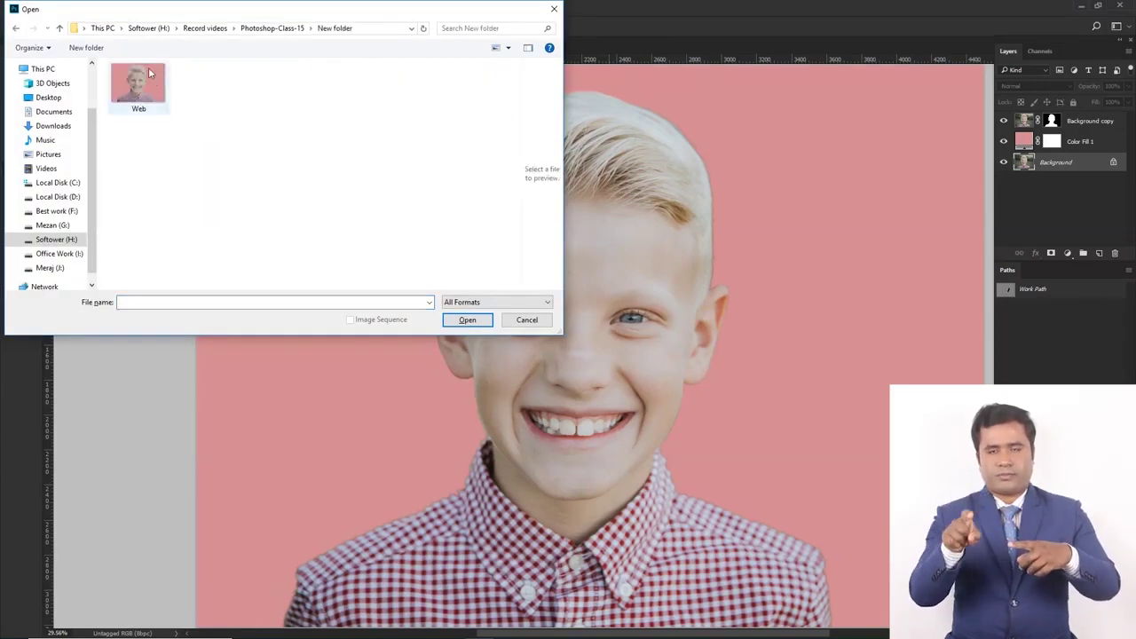
left_click(151, 87)
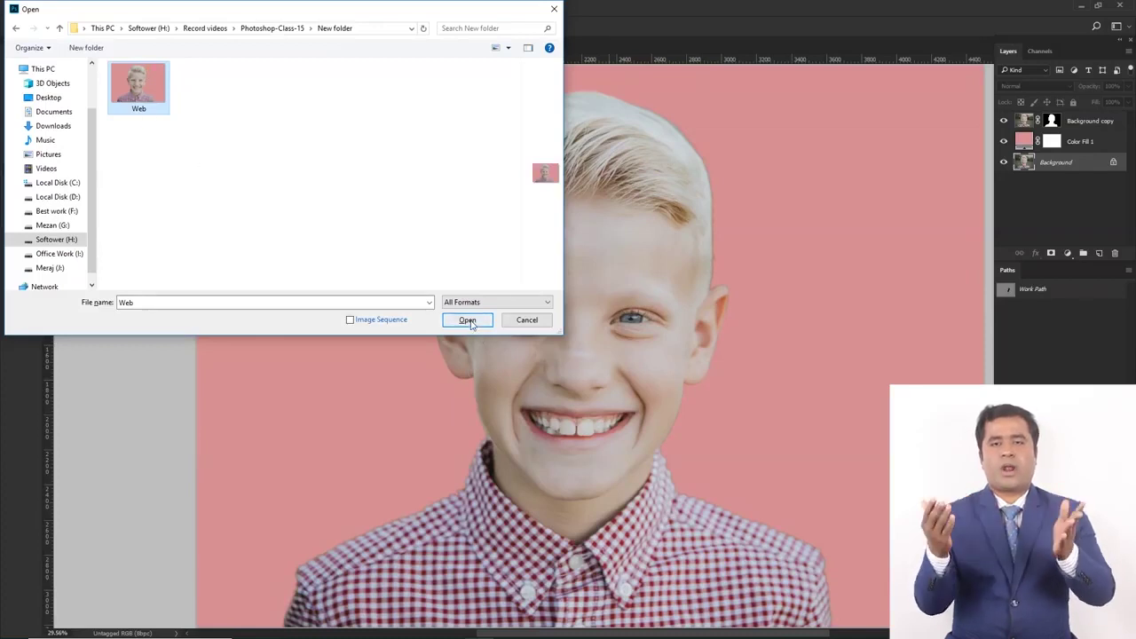
left_click(468, 320)
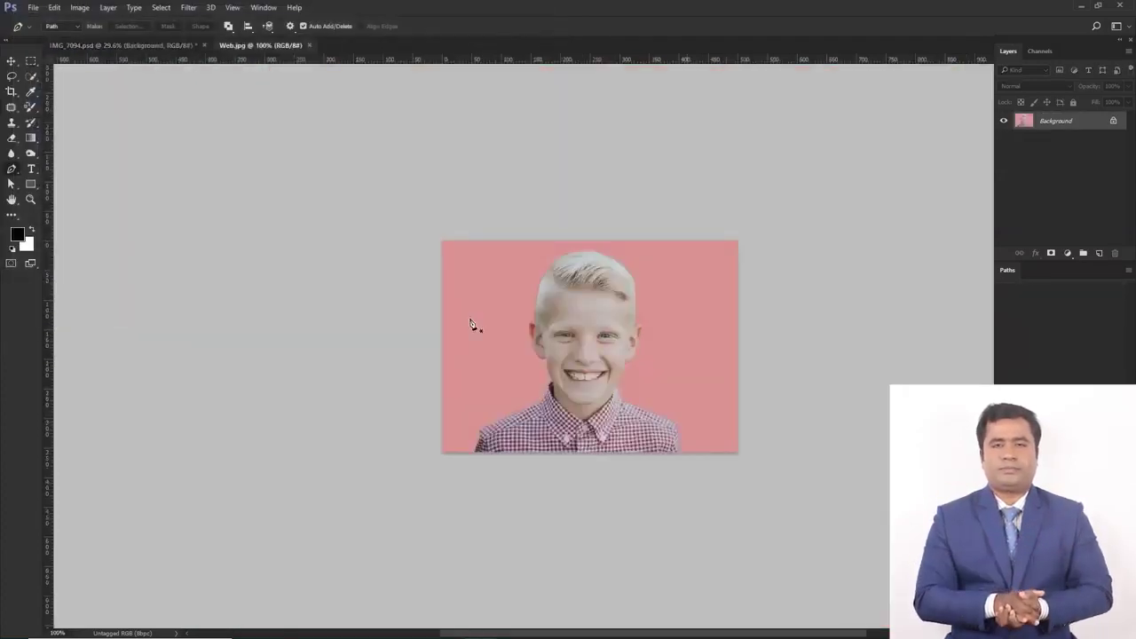
key("ctrl+0")
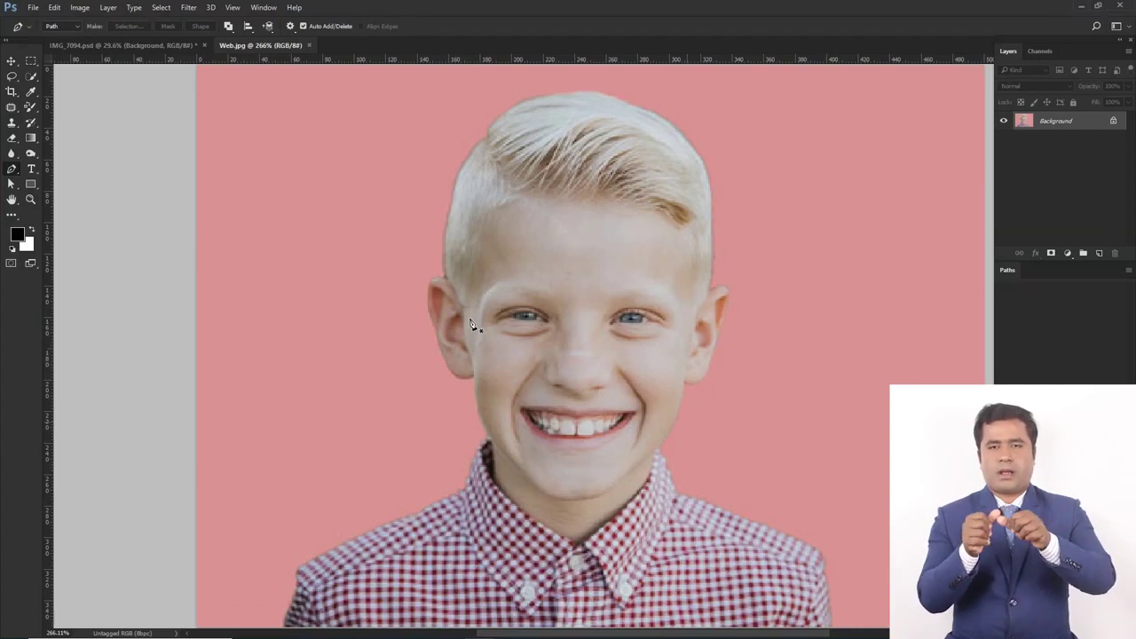
- Check the image dimensions and resolution of the original IMG_7094.psd without changing them
key("ctrl+Tab")
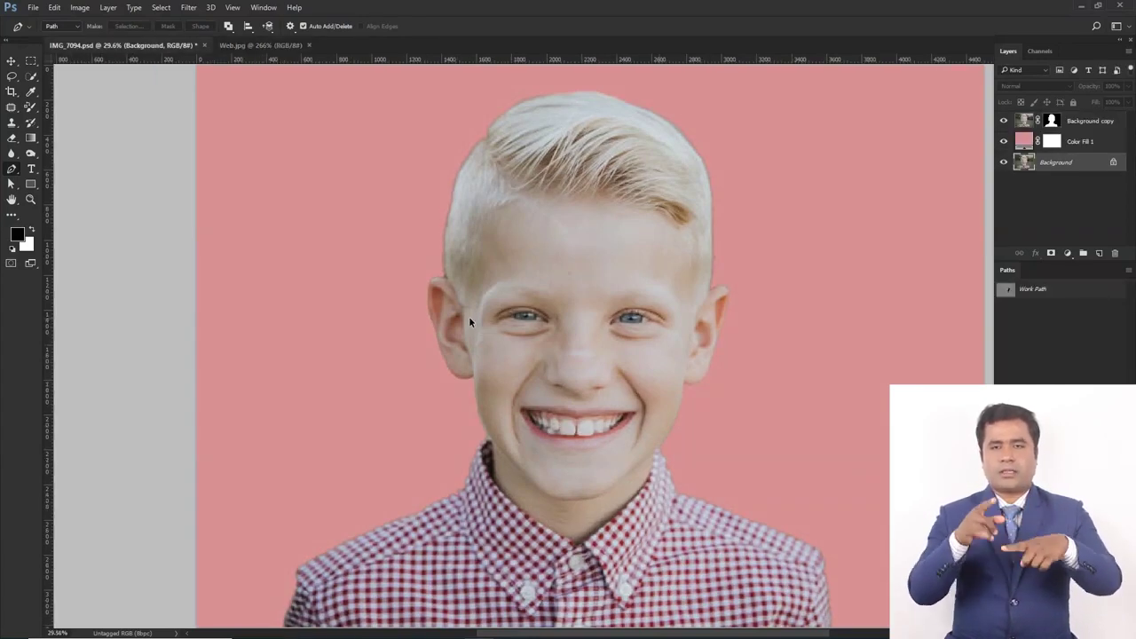
key("ctrl+alt+i")
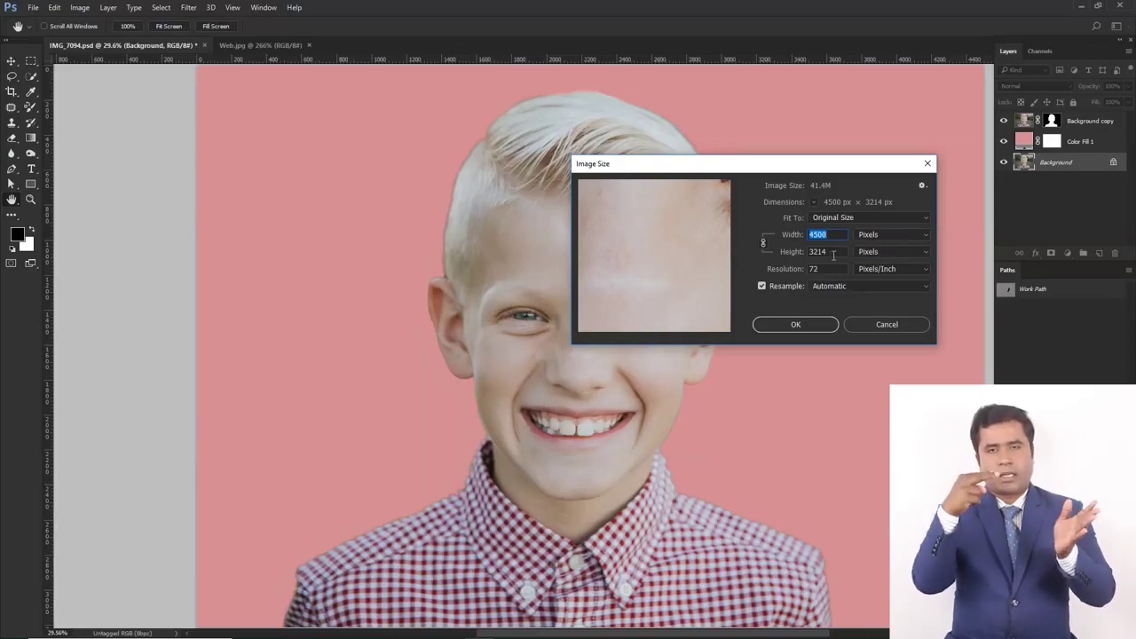
left_click(883, 326)
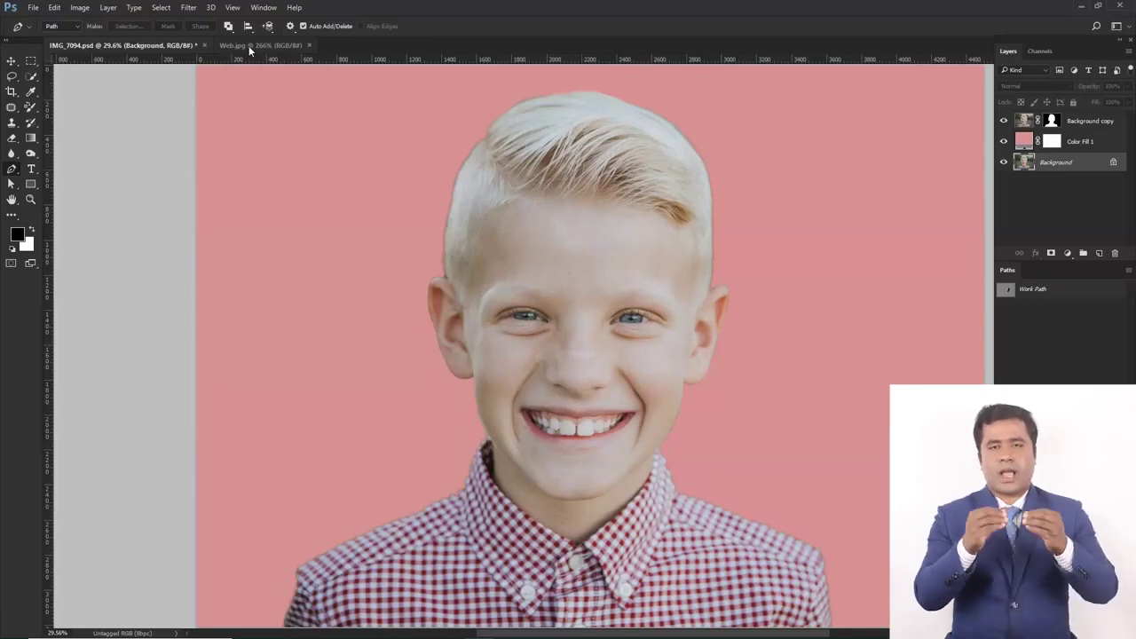
- Check the width, height and resolution of Web.jpg without changing them
left_click(248, 45)
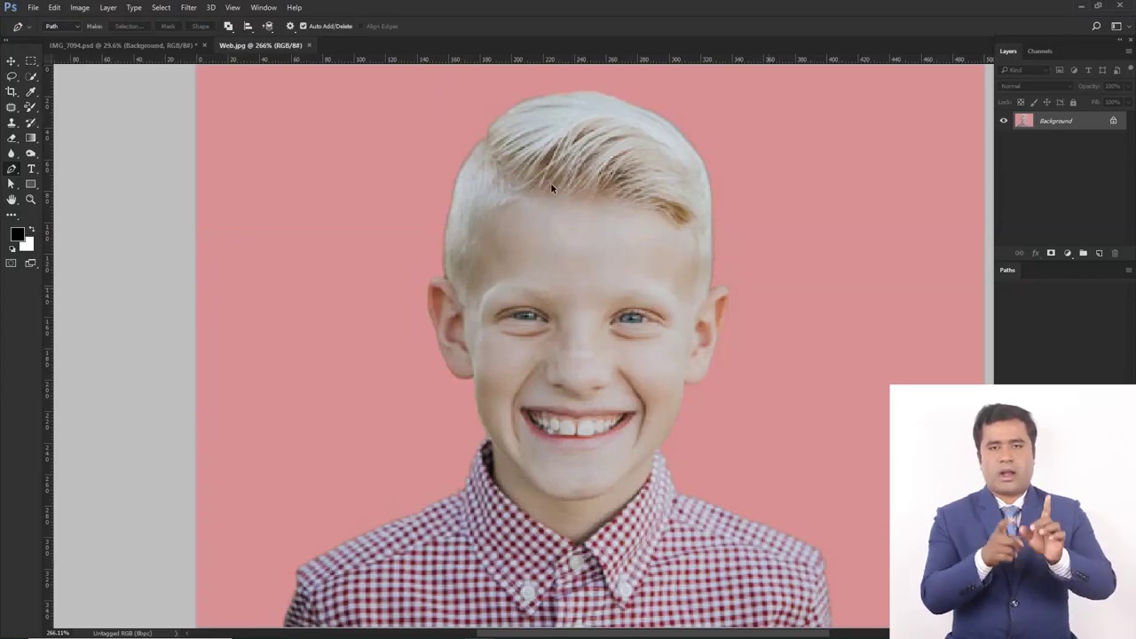
key("ctrl+alt+i")
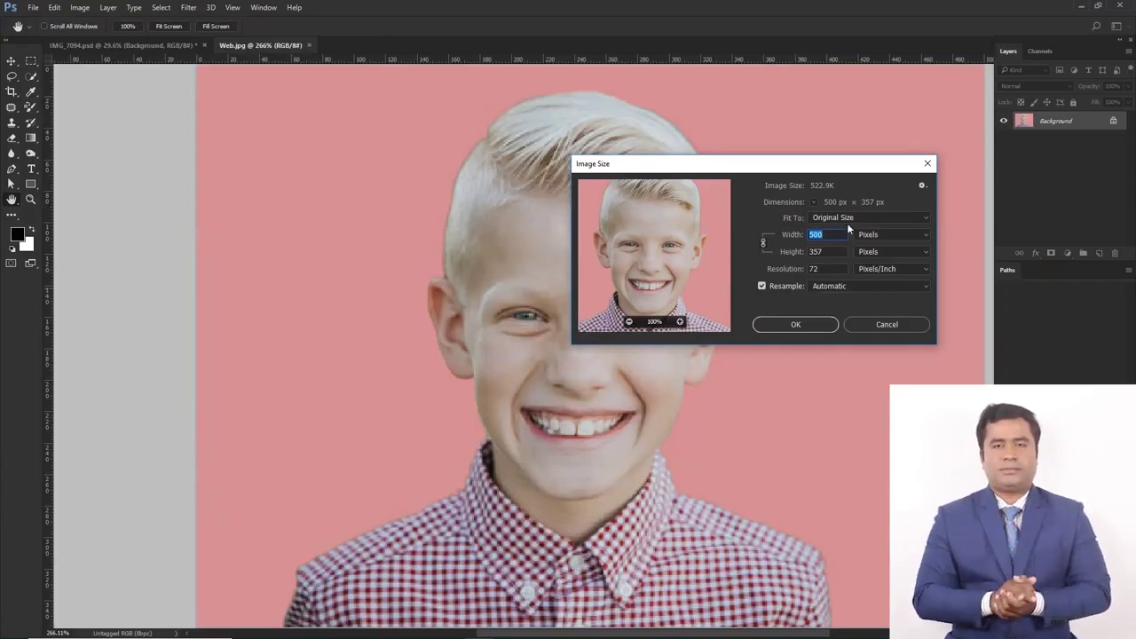
double_click(816, 252)
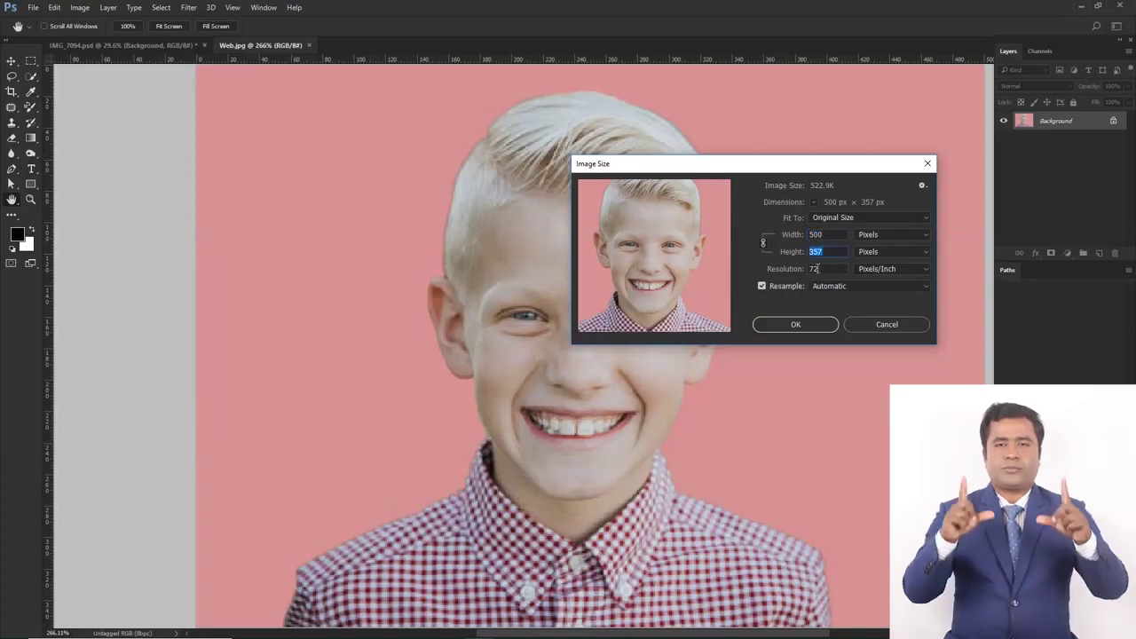
left_click(816, 268)
left_click(905, 327)
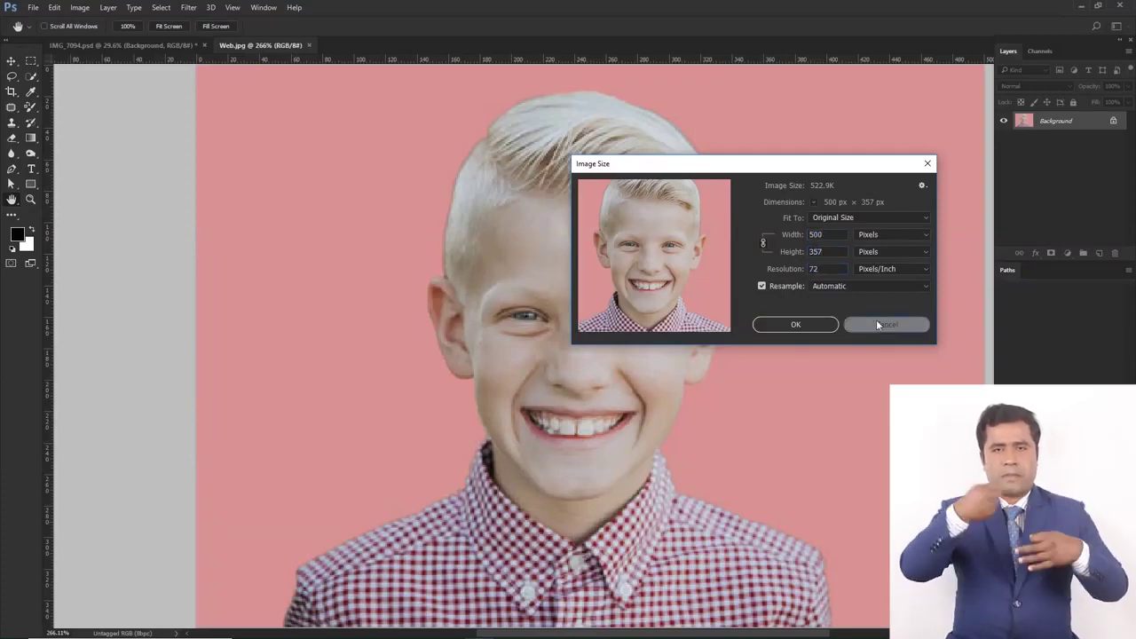
key("p")
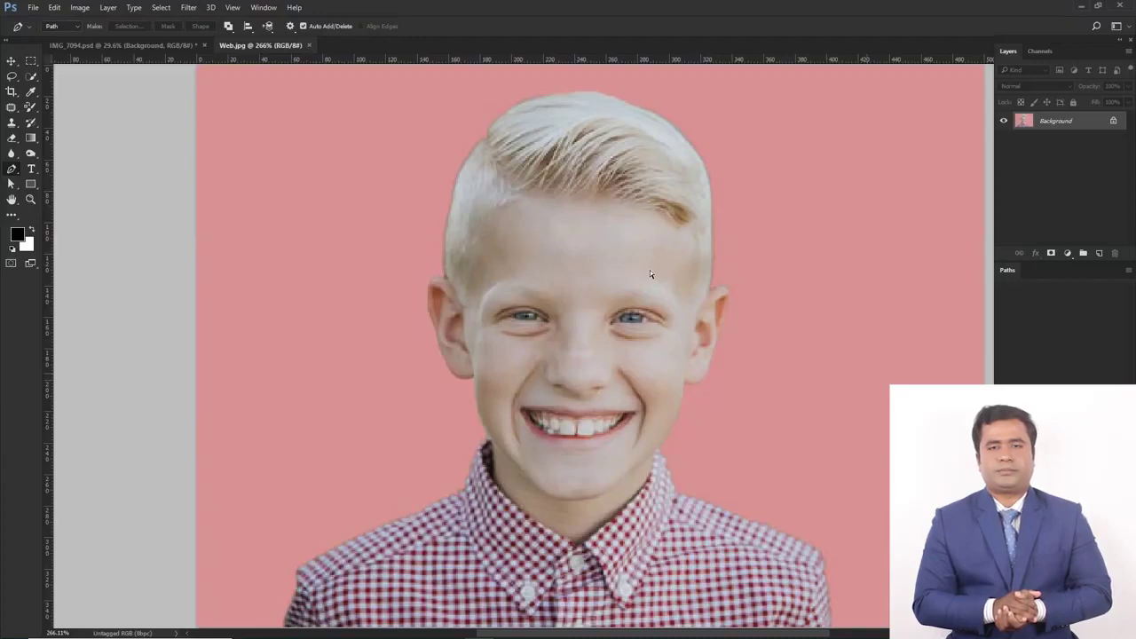
- Compare the close-up pixel detail of Web.jpg with that of the original IMG_7094.psd around the eyes, mouth and collar
scroll(650, 338, "up", 5)
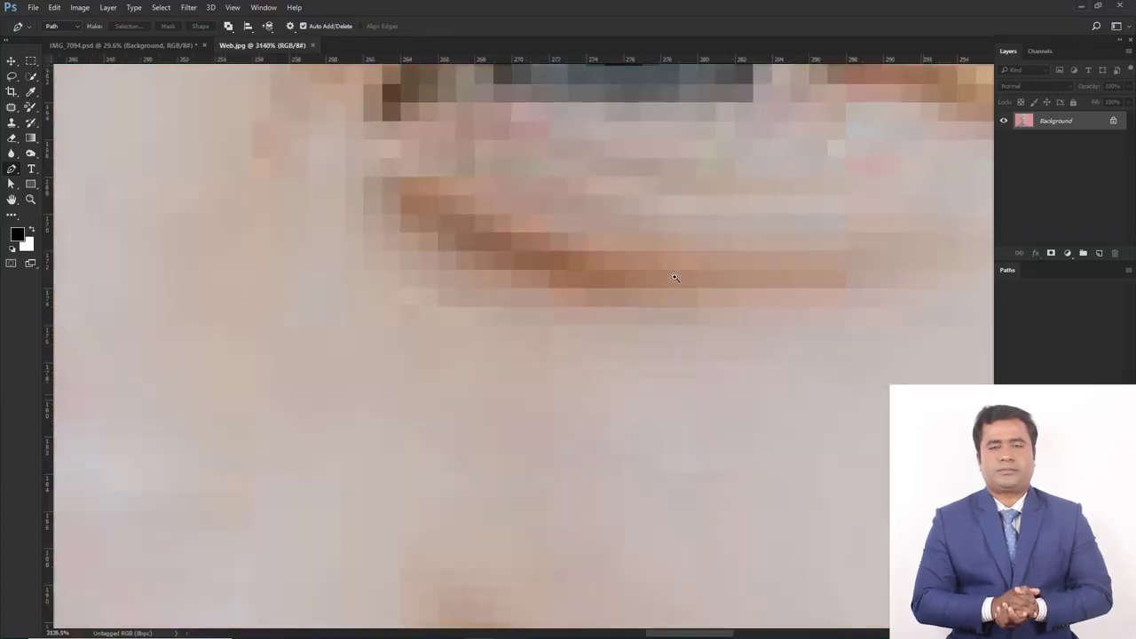
scroll(529, 270, "down", 5)
scroll(550, 302, "up", 6)
scroll(570, 331, "down", 6)
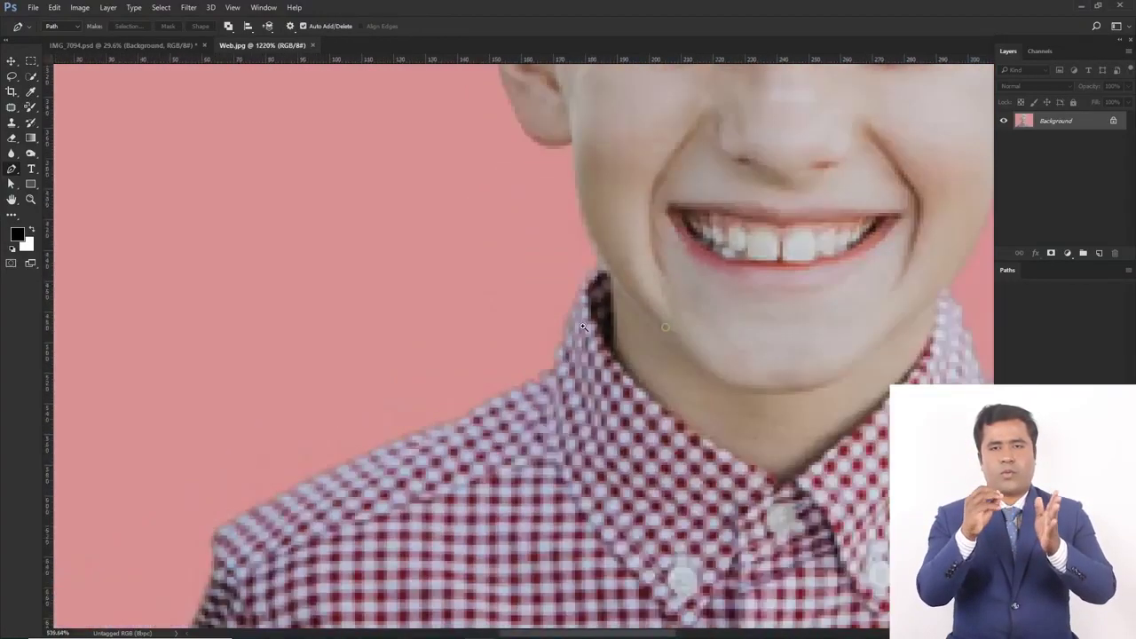
key("ctrl+Tab")
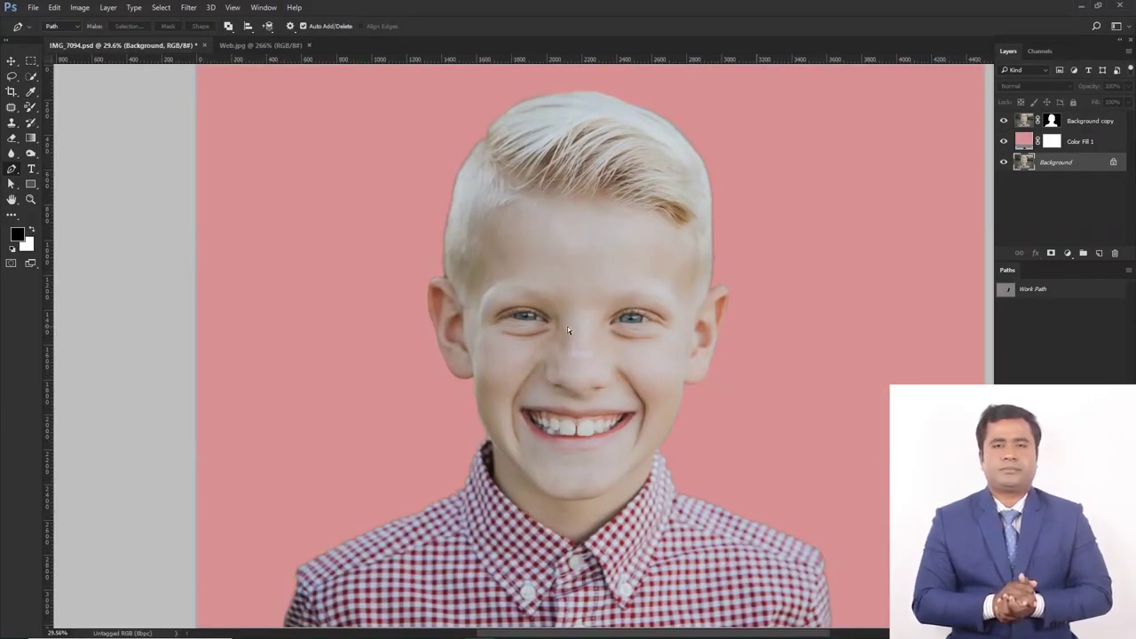
scroll(501, 208, "down", 2)
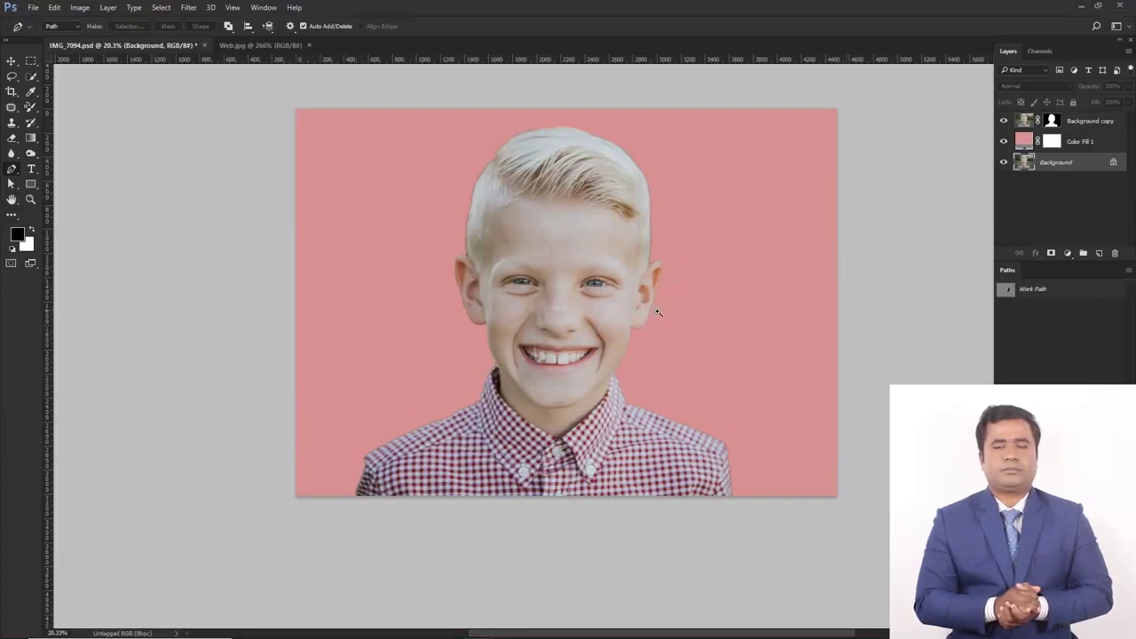
scroll(635, 308, "up", 5)
scroll(642, 295, "up", 6)
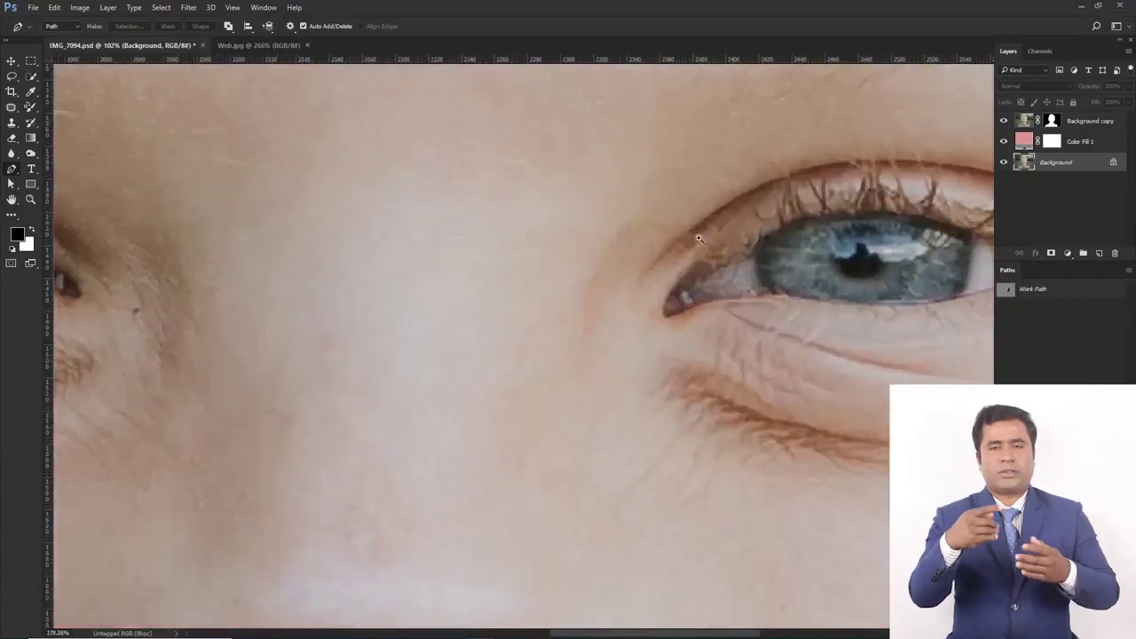
scroll(617, 360, "down", 6)
scroll(617, 359, "down", 6)
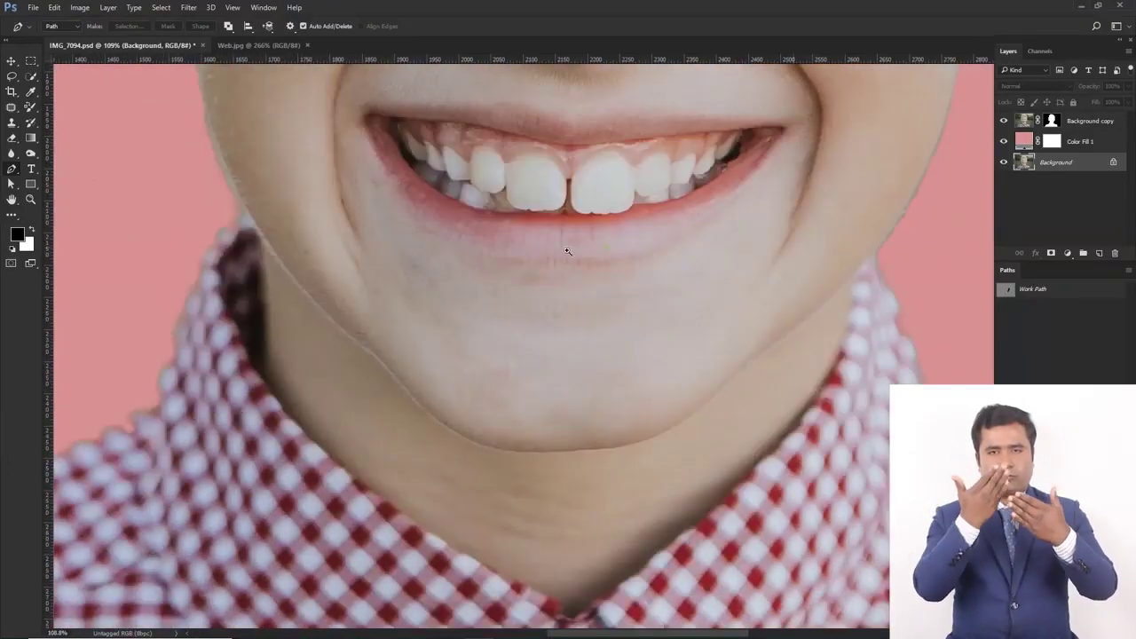
scroll(544, 260, "down", 5)
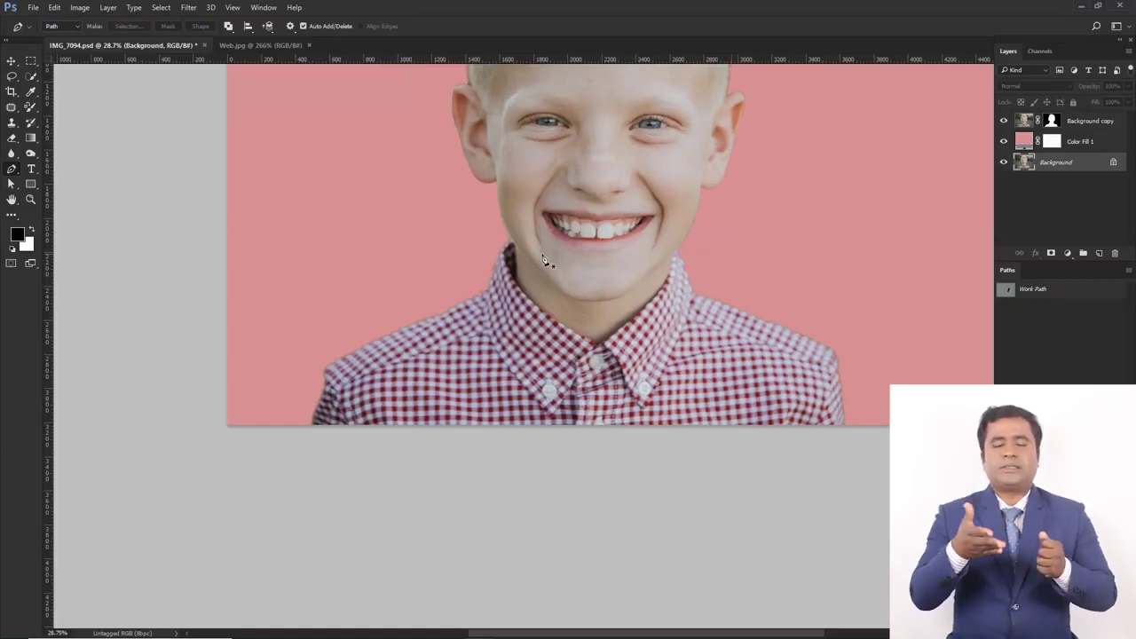
scroll(542, 254, "up", 3)
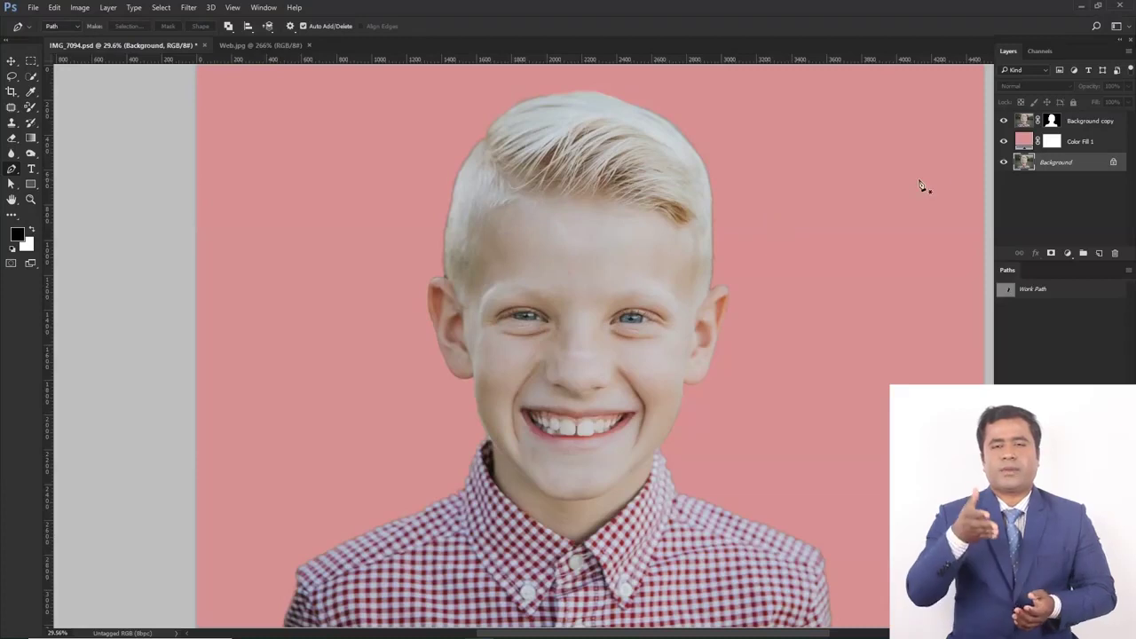
- Copy the boy onto a new layer using the Background copy layer's mask as the selection, and check the cutout in isolation
left_click(1026, 122)
left_click(1051, 121)
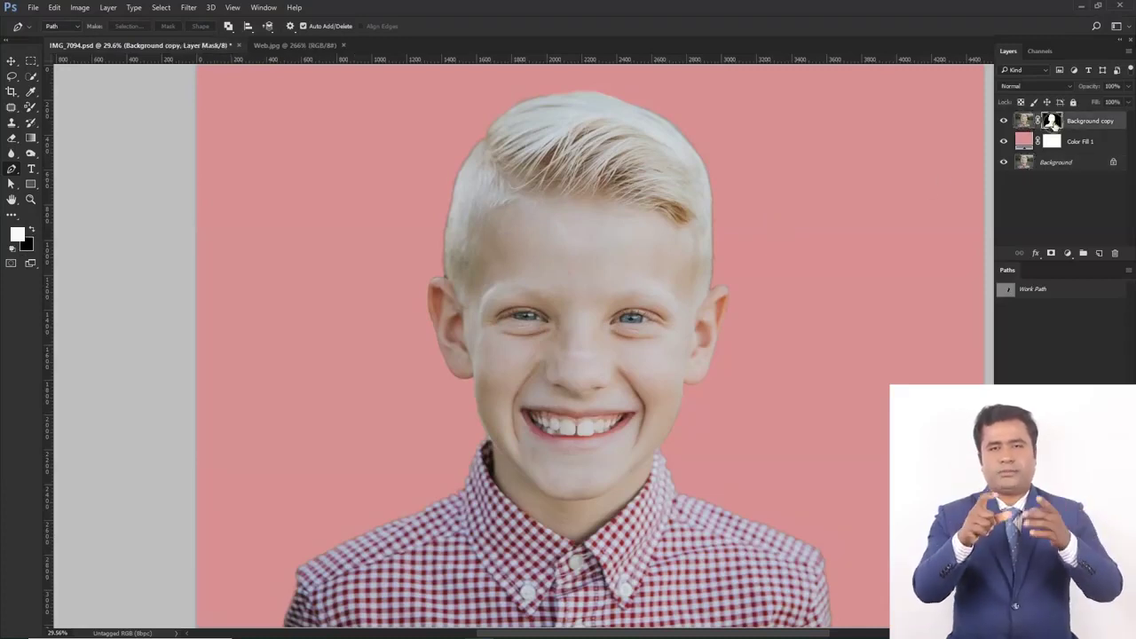
left_click(1052, 122, "ctrl")
key("ctrl+j")
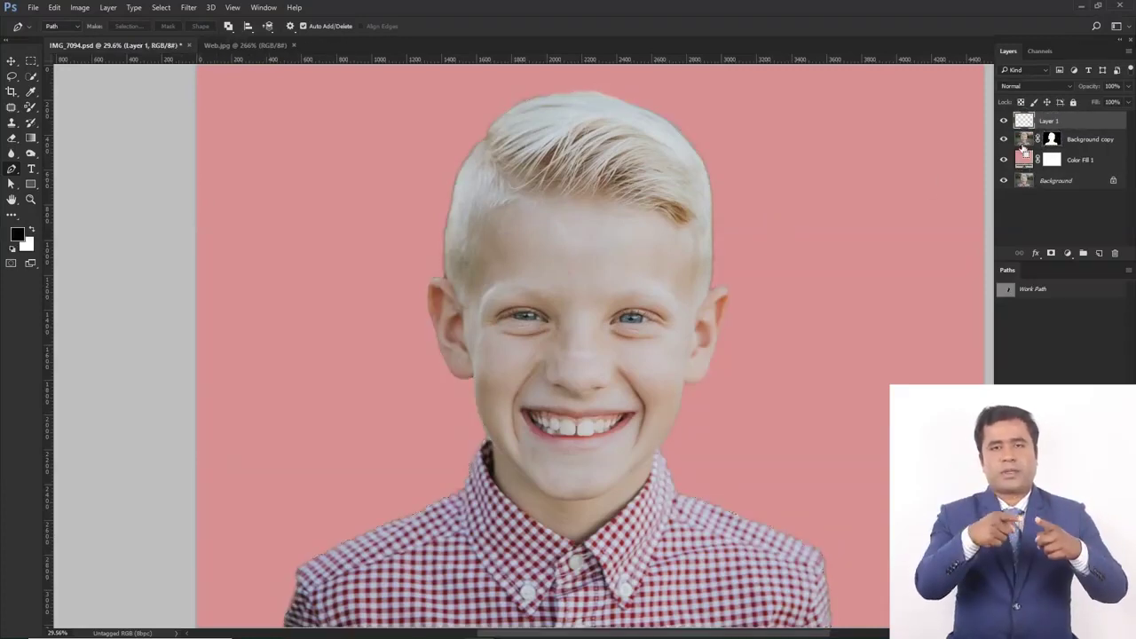
left_click(1003, 139, "alt")
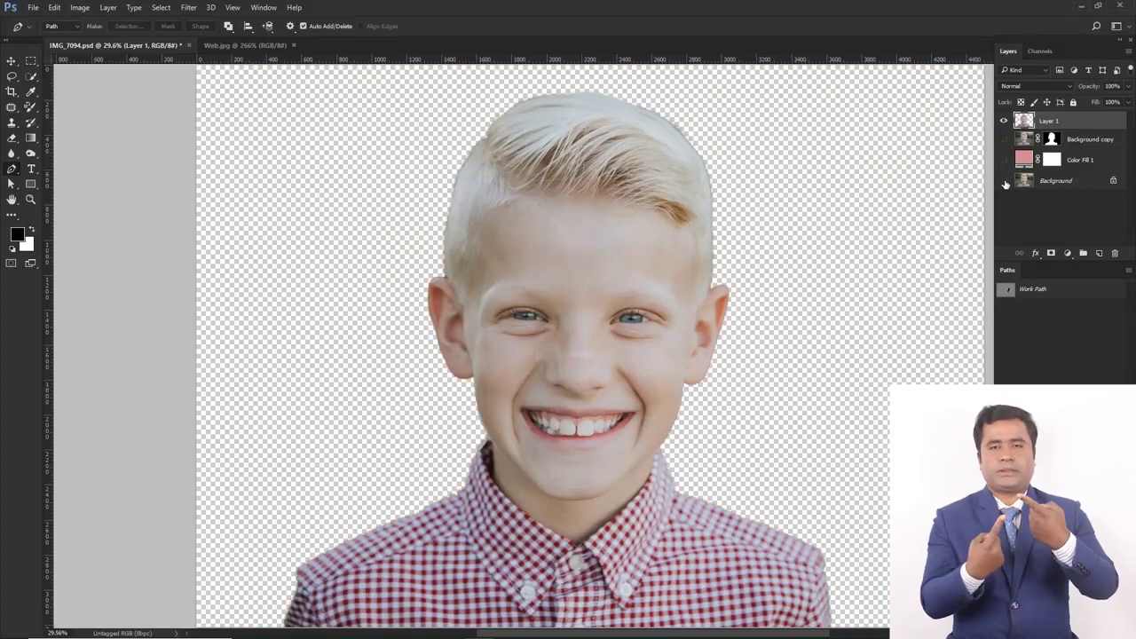
left_click(1004, 139, "alt")
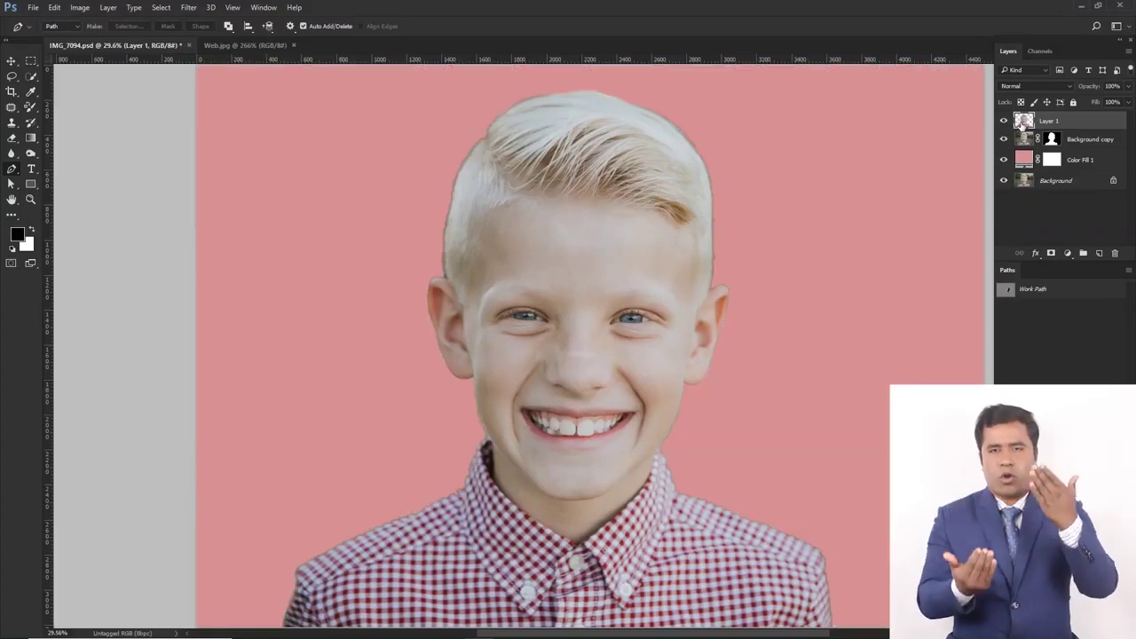
- Close Web.jpg and quick-export the boy's cutout layer as a PNG named Layer 1 into New folder
left_click(268, 45)
left_click(292, 45)
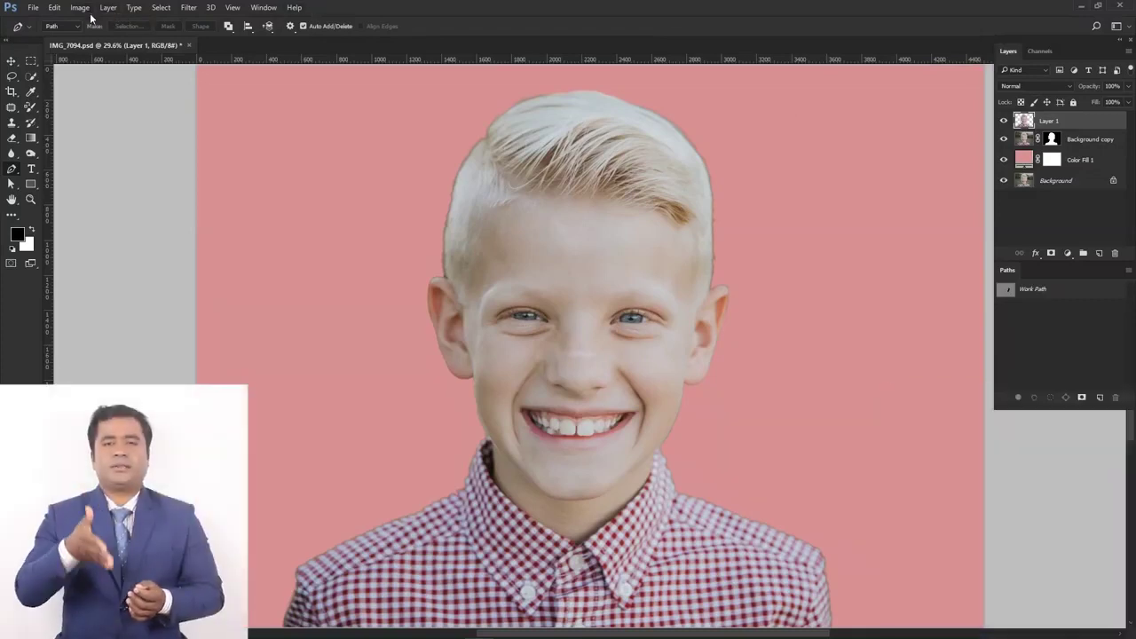
right_click(1058, 124)
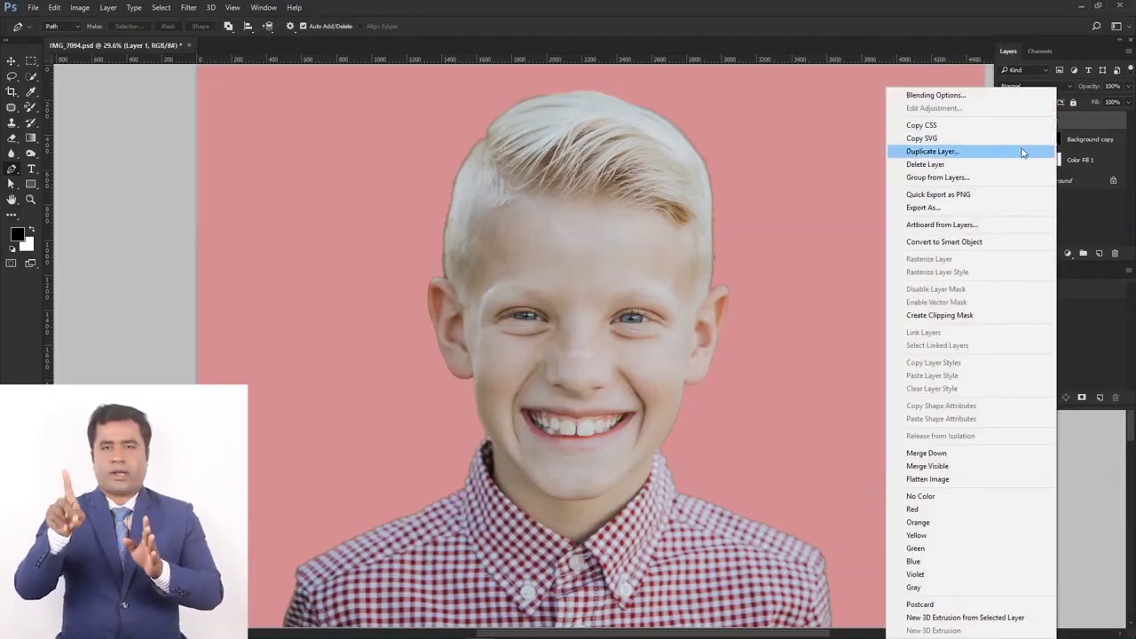
left_click(936, 195)
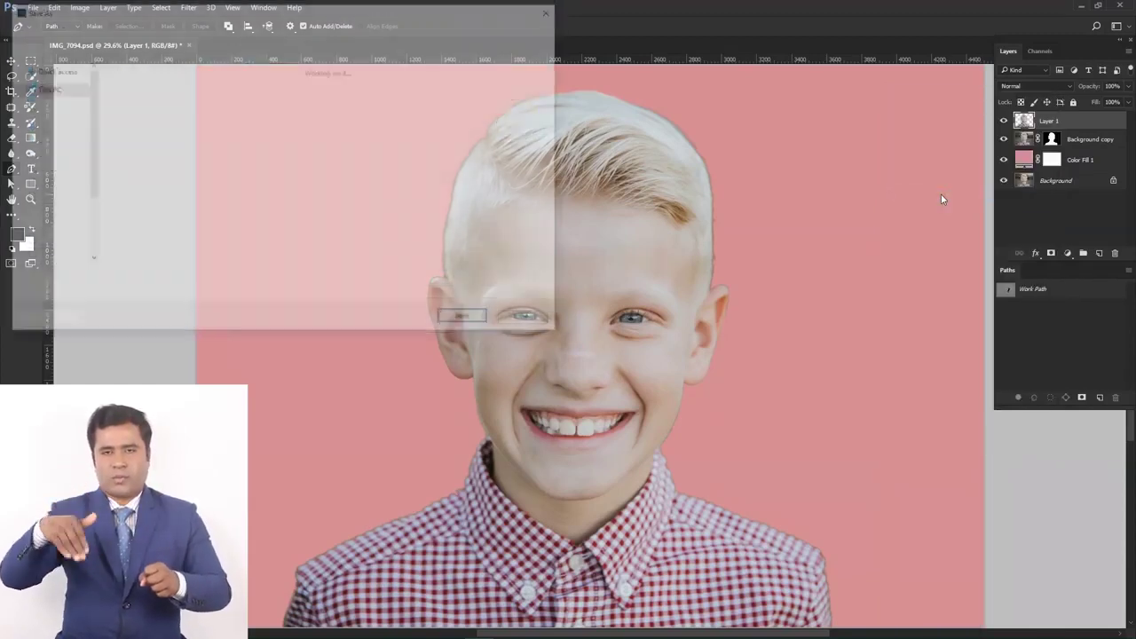
double_click(210, 99)
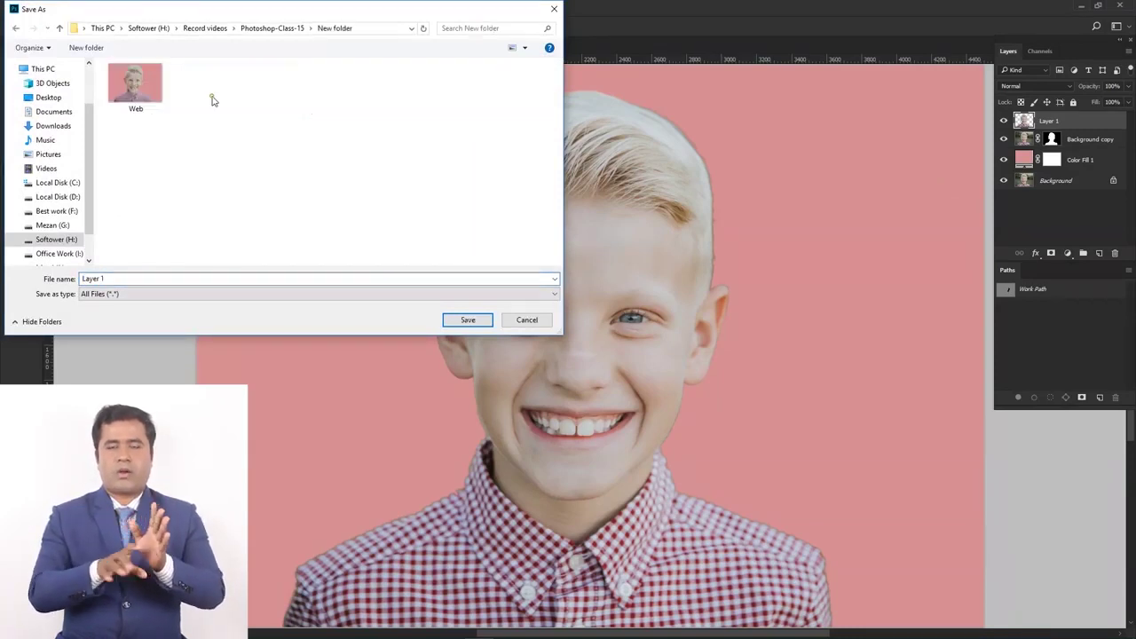
left_click(463, 322)
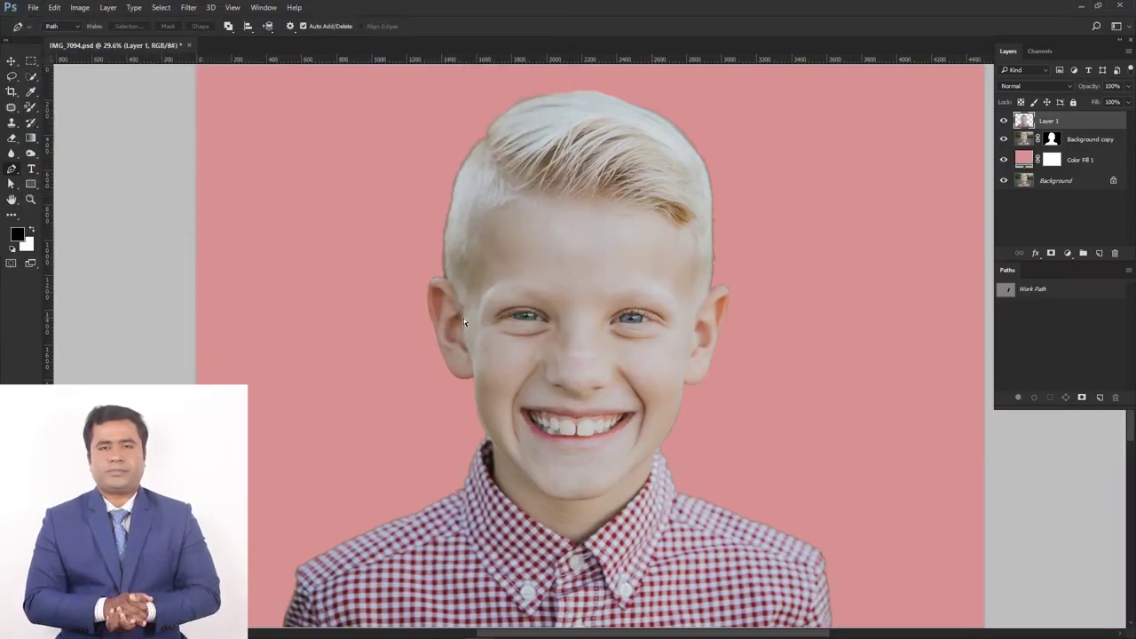
- Open the exported Layer 1 PNG from New folder
key("ctrl+o")
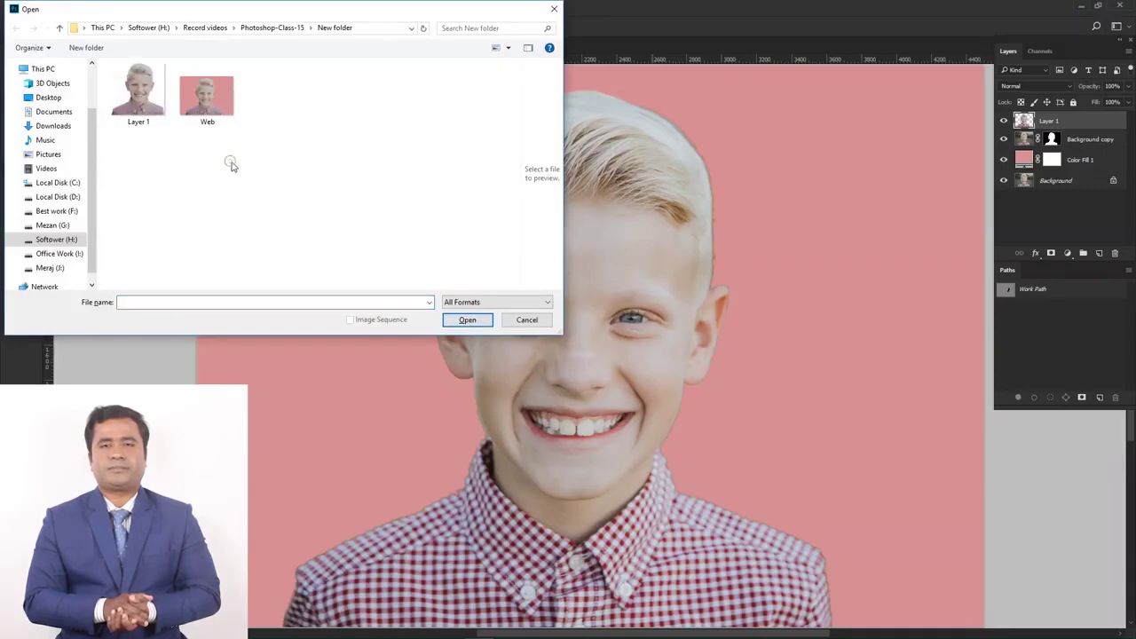
right_click(227, 161)
left_click(264, 210)
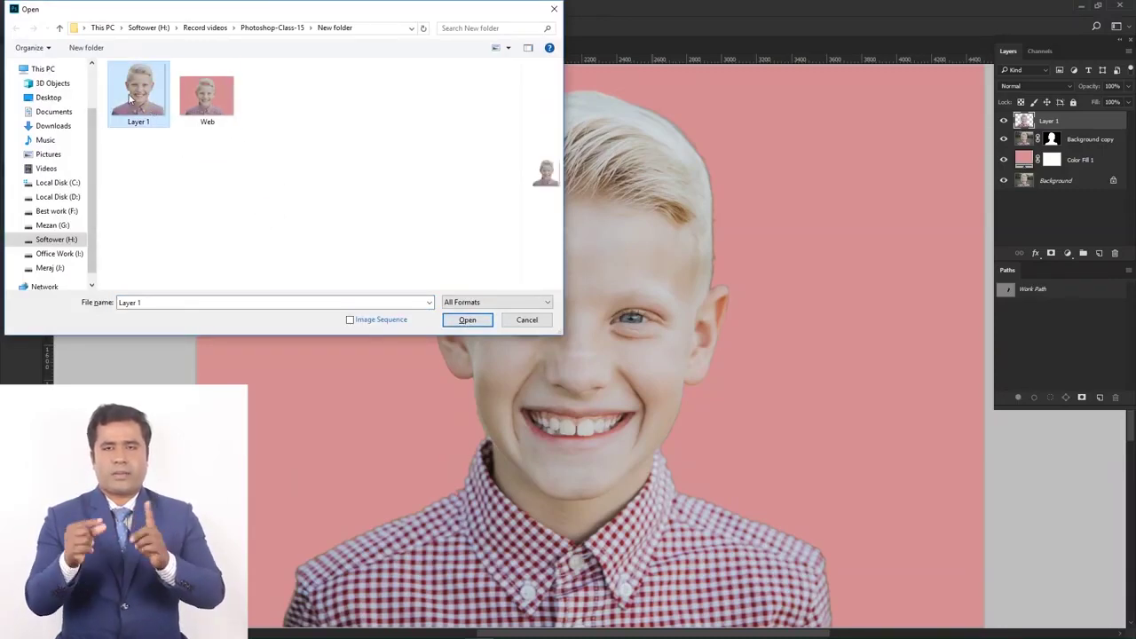
left_click(467, 319)
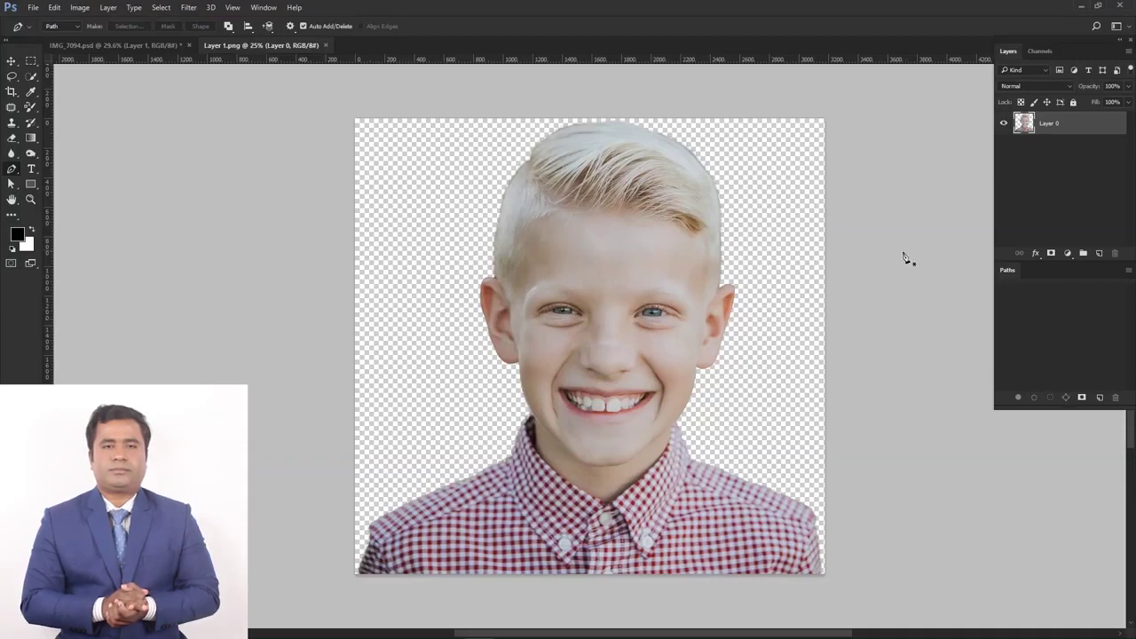
- Try a solid red #ea5c5c color fill on a new layer beneath the cutout in Layer 1.png
left_click(1099, 253, "ctrl")
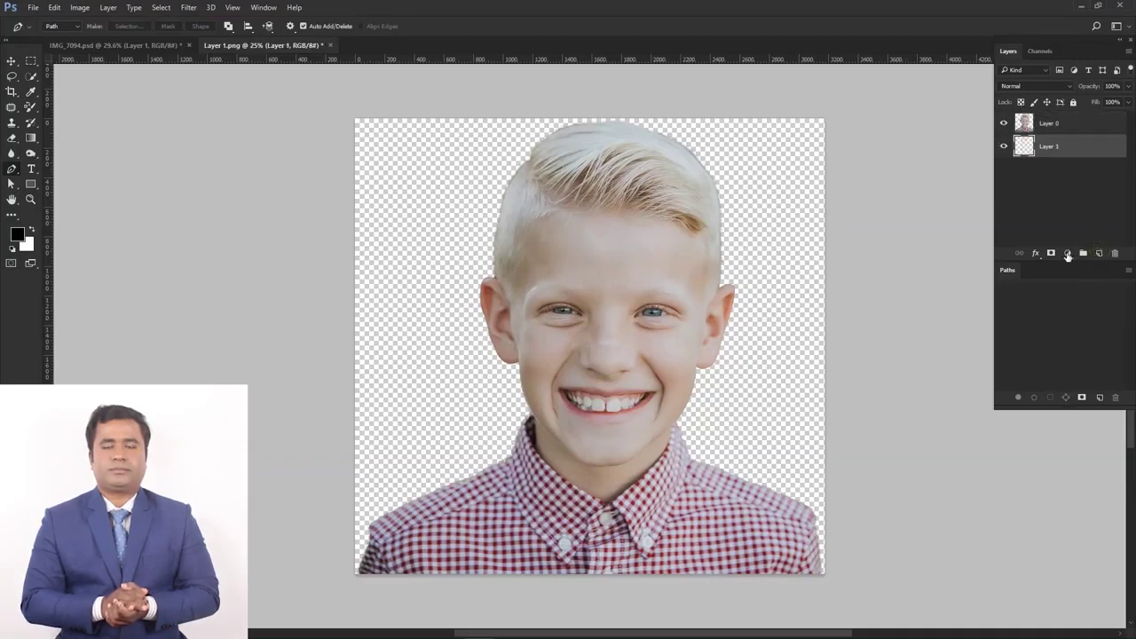
left_click(1067, 255)
left_click(1039, 264)
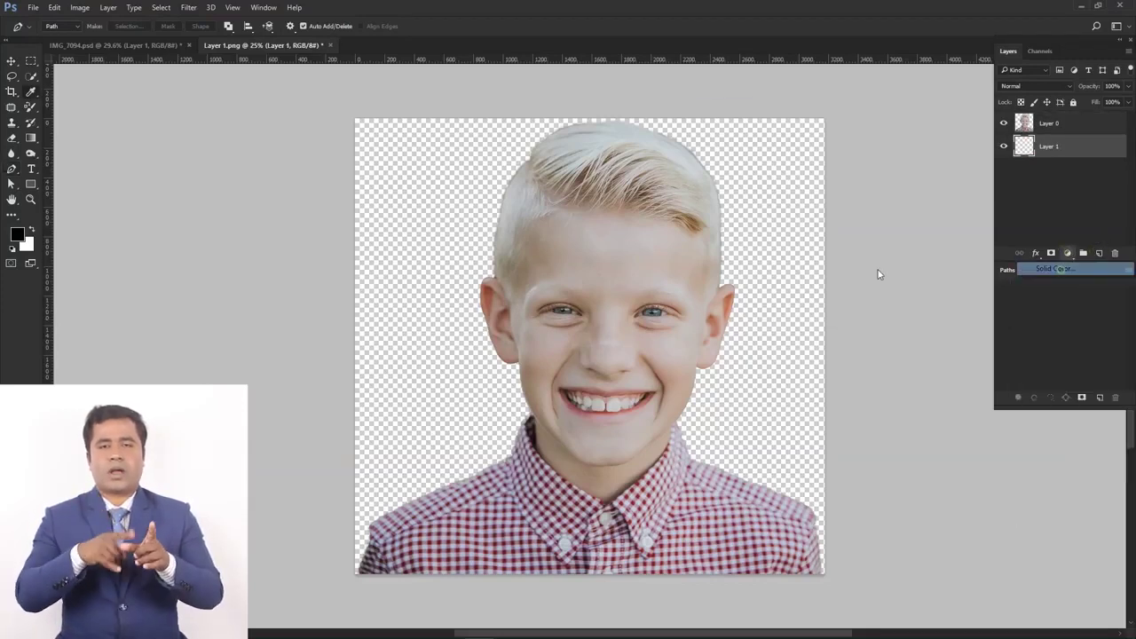
left_click_drag(786, 184, 795, 151)
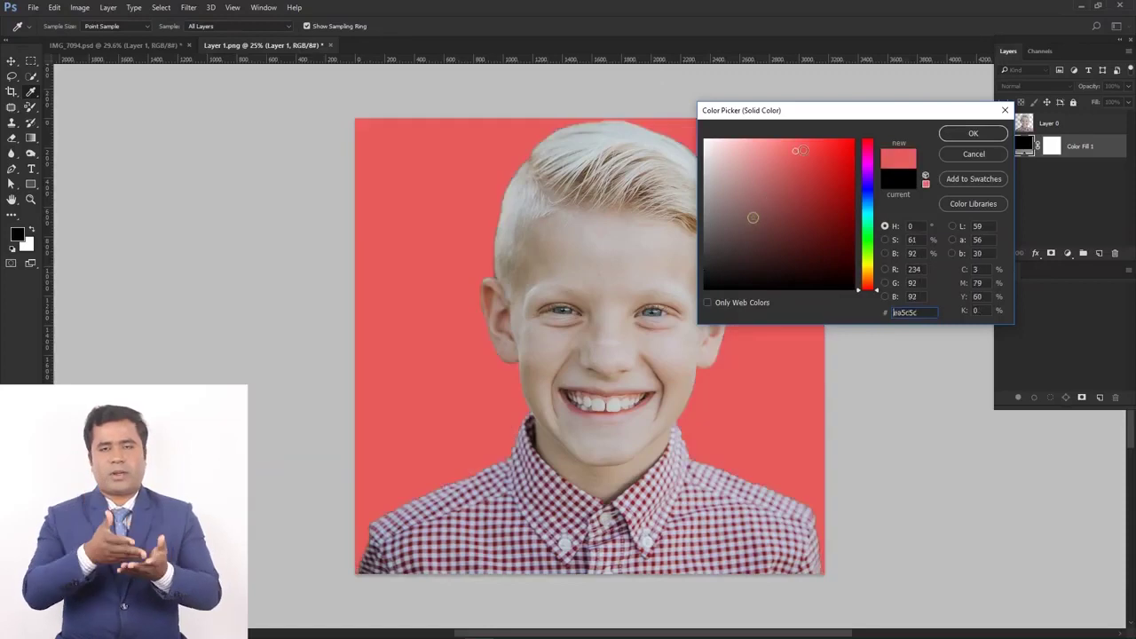
left_click(967, 152)
key("p")
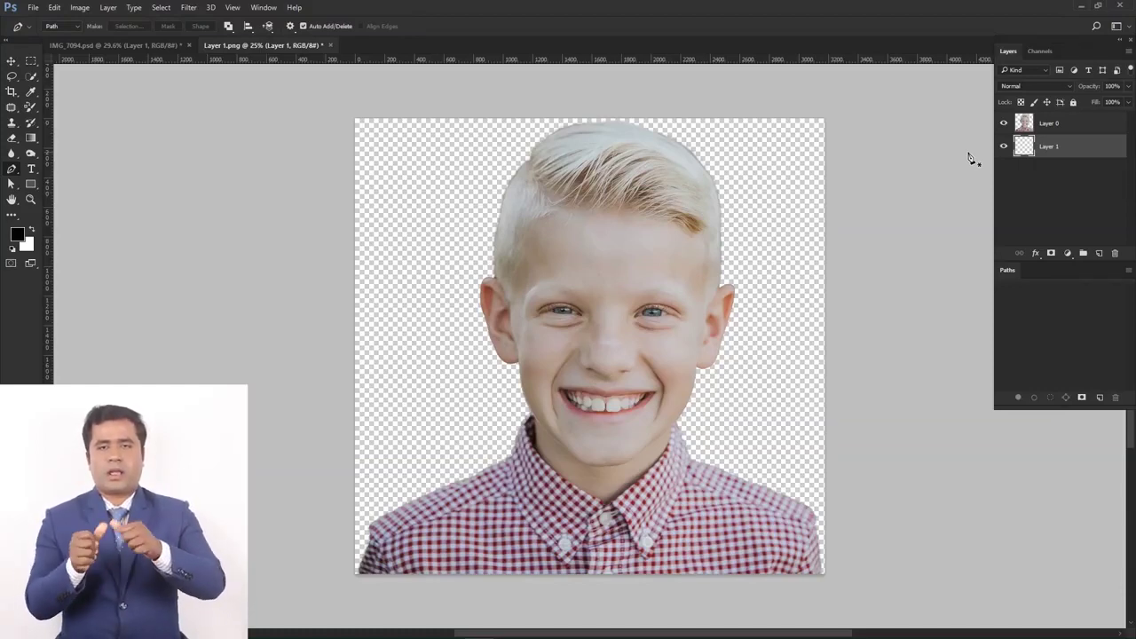
- Check the pixel dimensions and resolution of Layer 1.png and look at the cutout more closely
key("ctrl+alt+i")
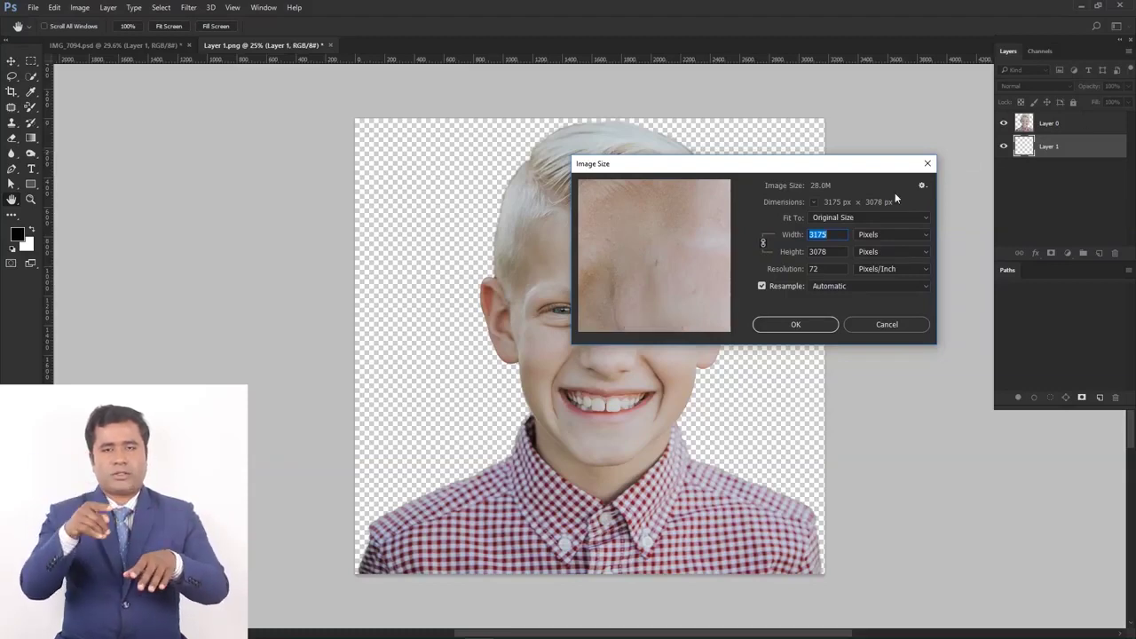
left_click(878, 325)
key("p")
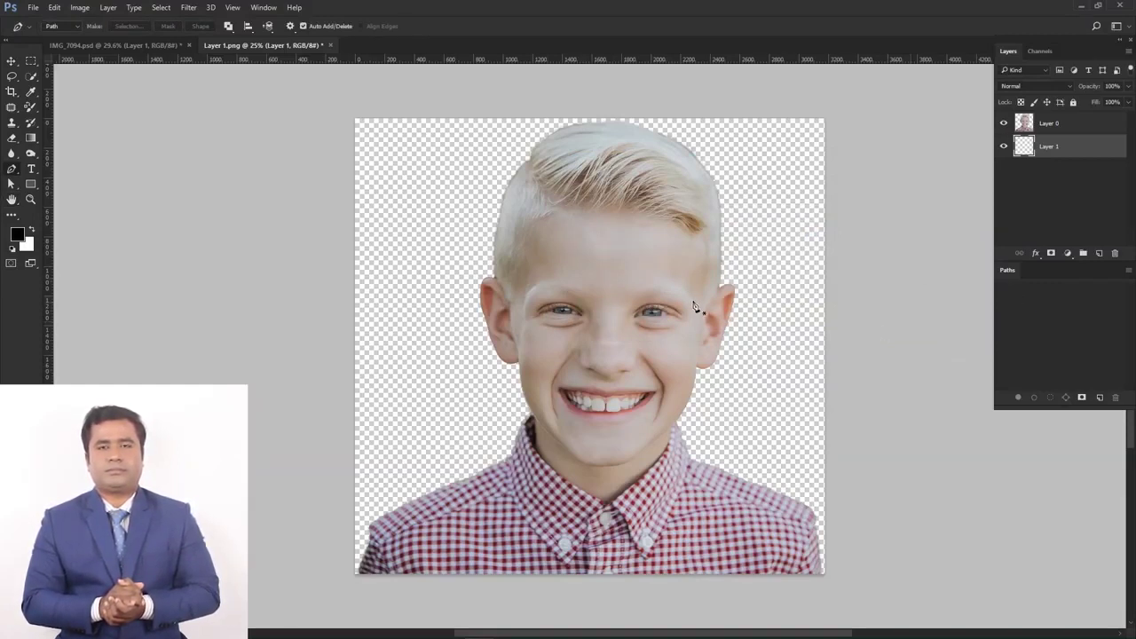
scroll(515, 299, "up", 2)
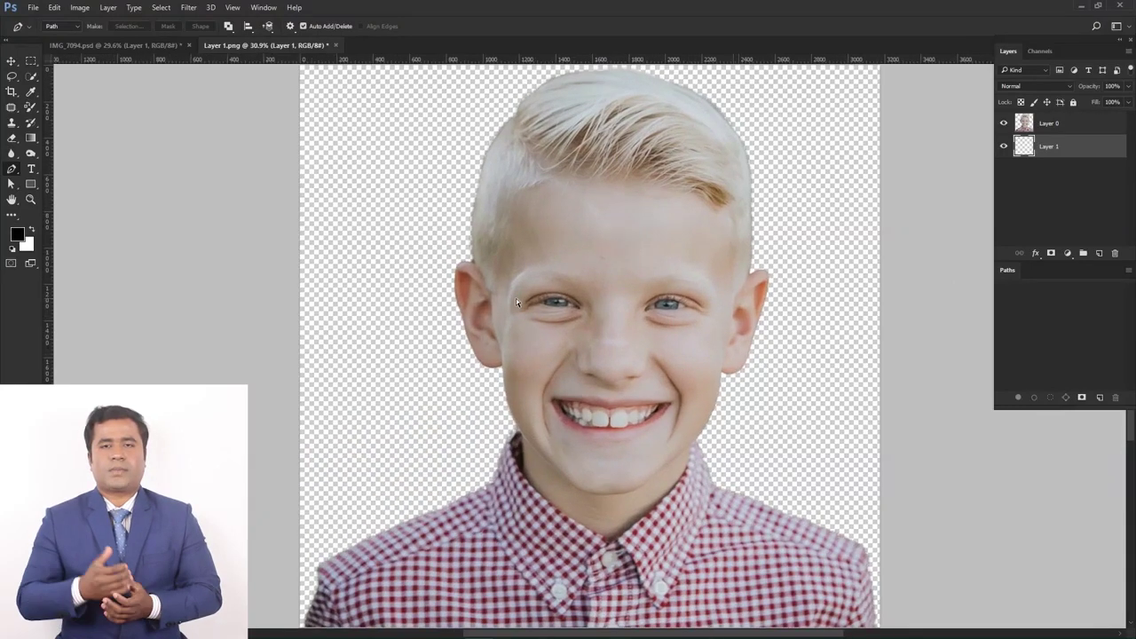
left_click(33, 7)
mouse_move(79, 181)
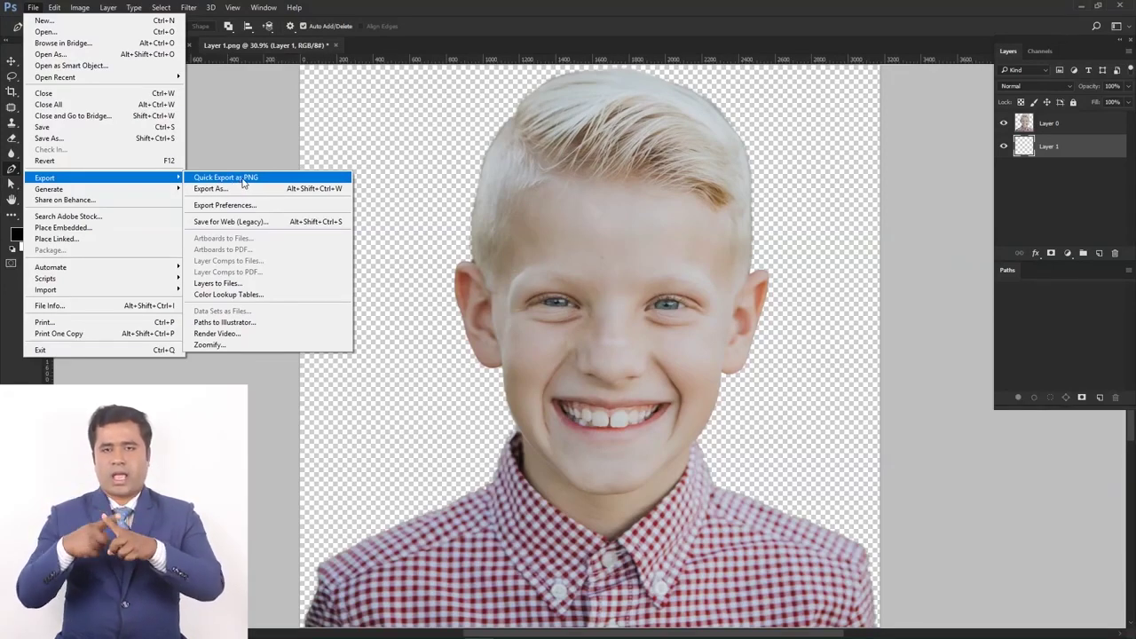
left_click(242, 179)
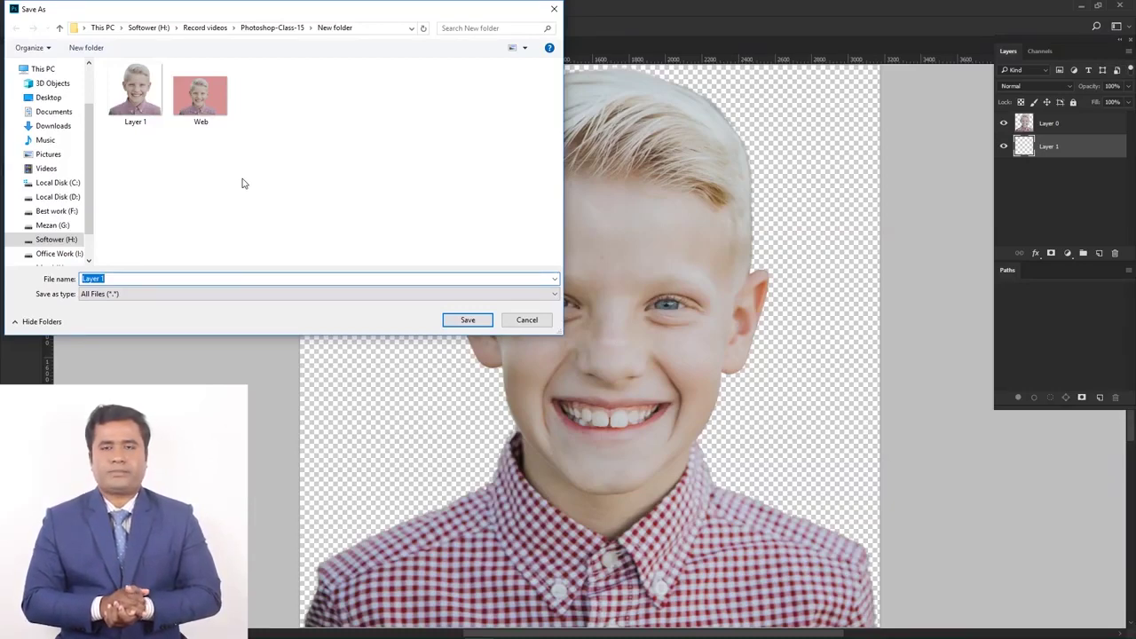
left_click(525, 320)
- Close the open portrait documents and open 000_2332 - Copy.psd from the Photoshop-Class-15 folder
key("ctrl+w")
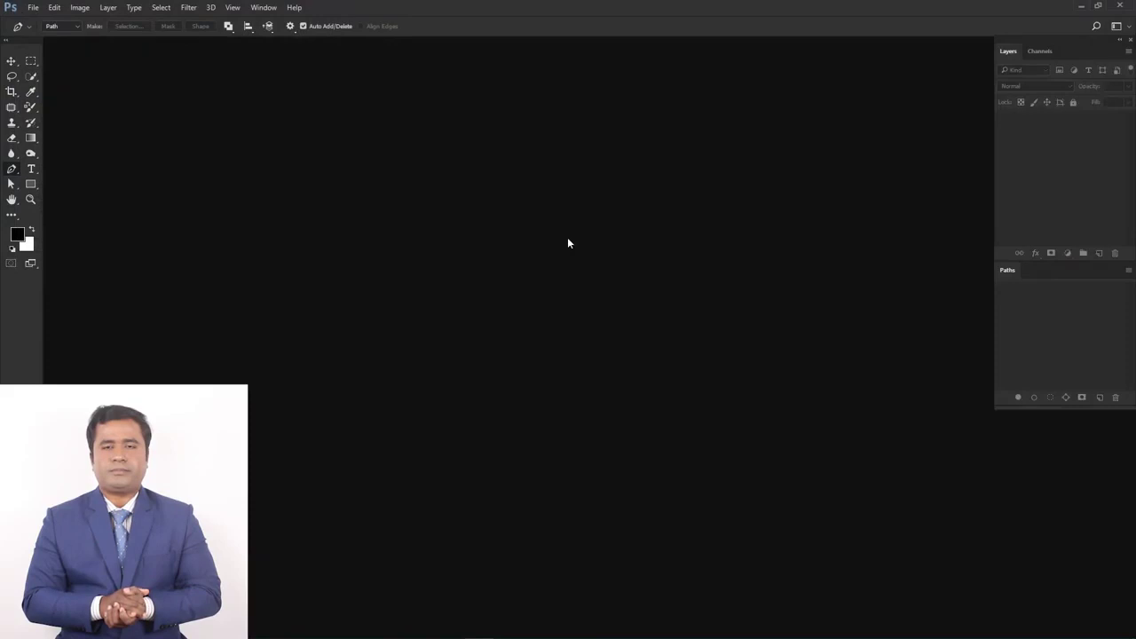
double_click(568, 244)
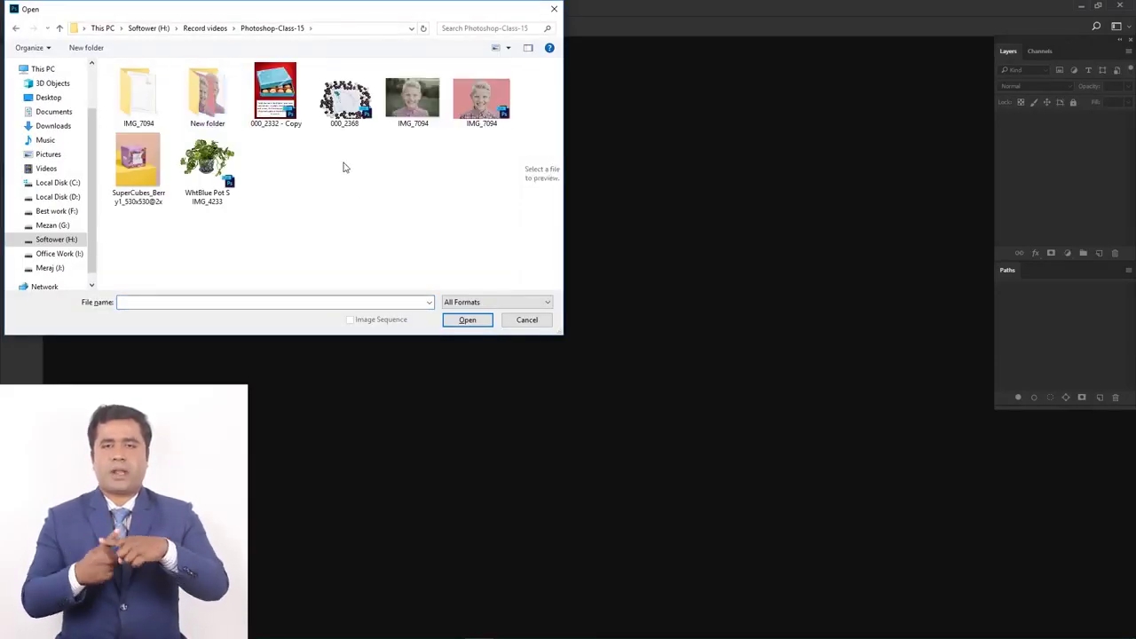
left_click(285, 105)
left_click(467, 320)
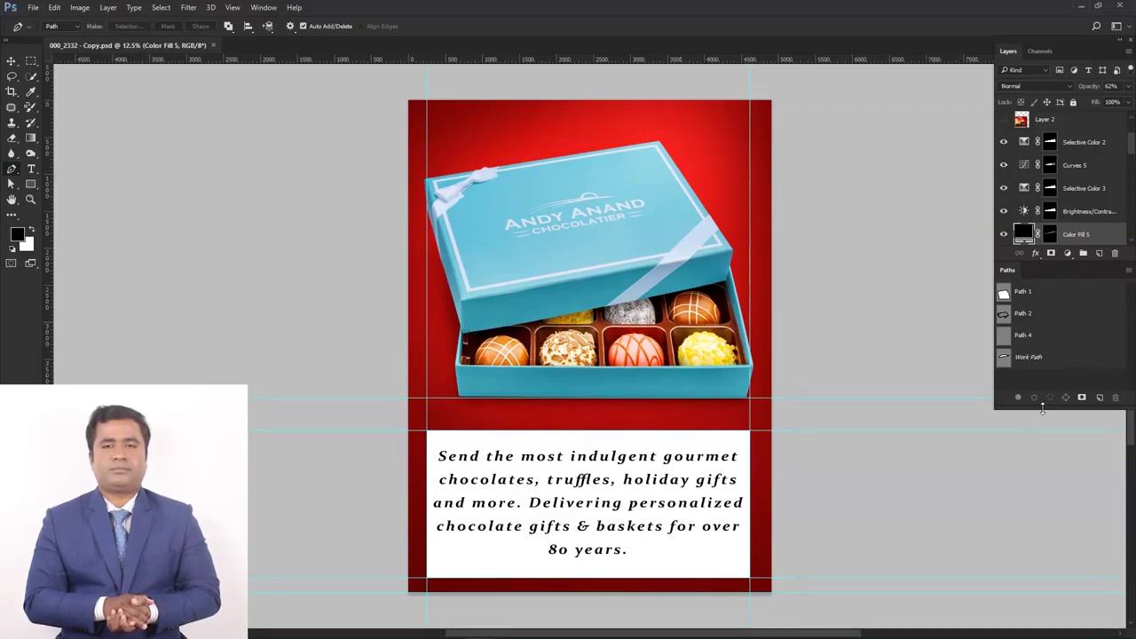
- Enlarge the Layers panel and examine the full layer stack of the chocolate box poster
left_click_drag(1042, 409, 1079, 360)
left_click_drag(1062, 264, 1059, 477)
scroll(1071, 348, "down", 5)
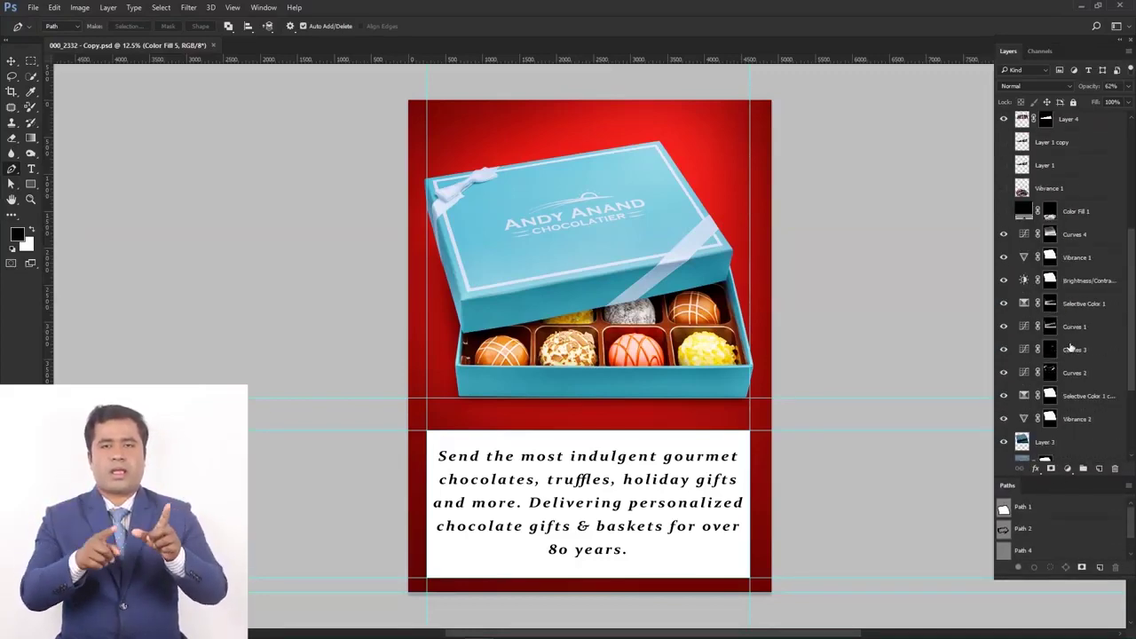
scroll(1108, 381, "up", 5)
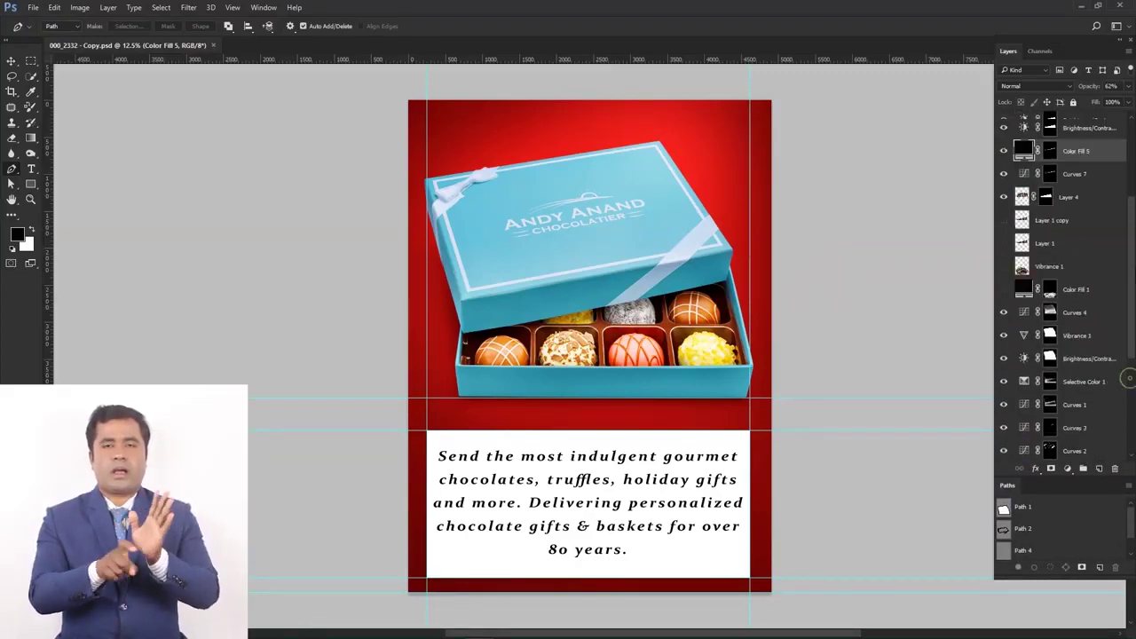
left_click_drag(1131, 211, 1128, 179)
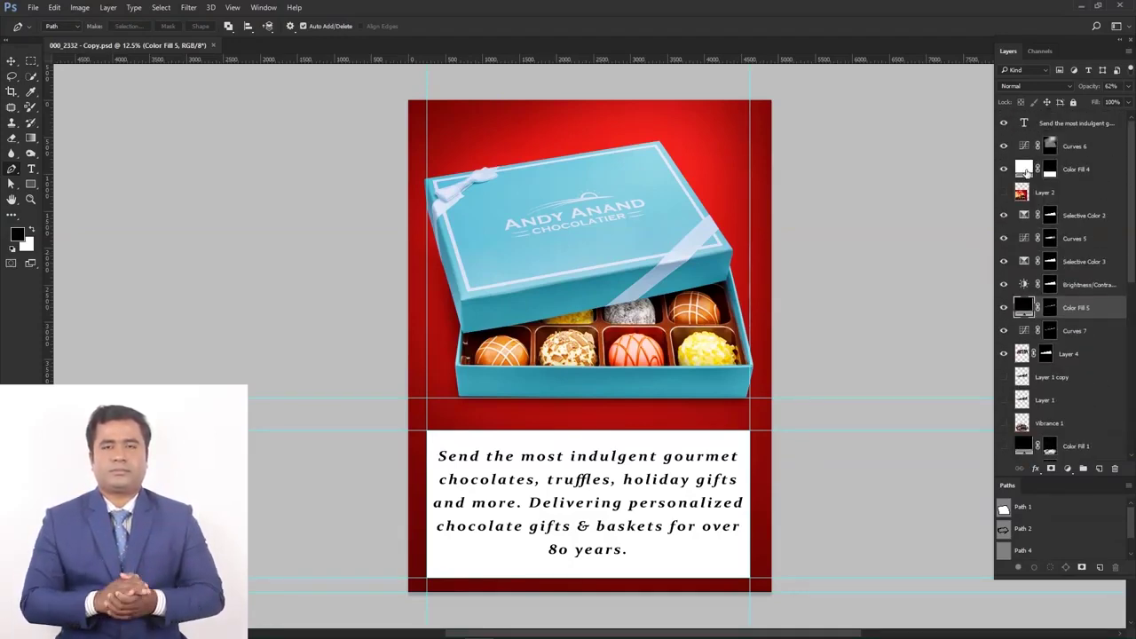
scroll(1050, 328, "down", 5)
scroll(1049, 329, "up", 6)
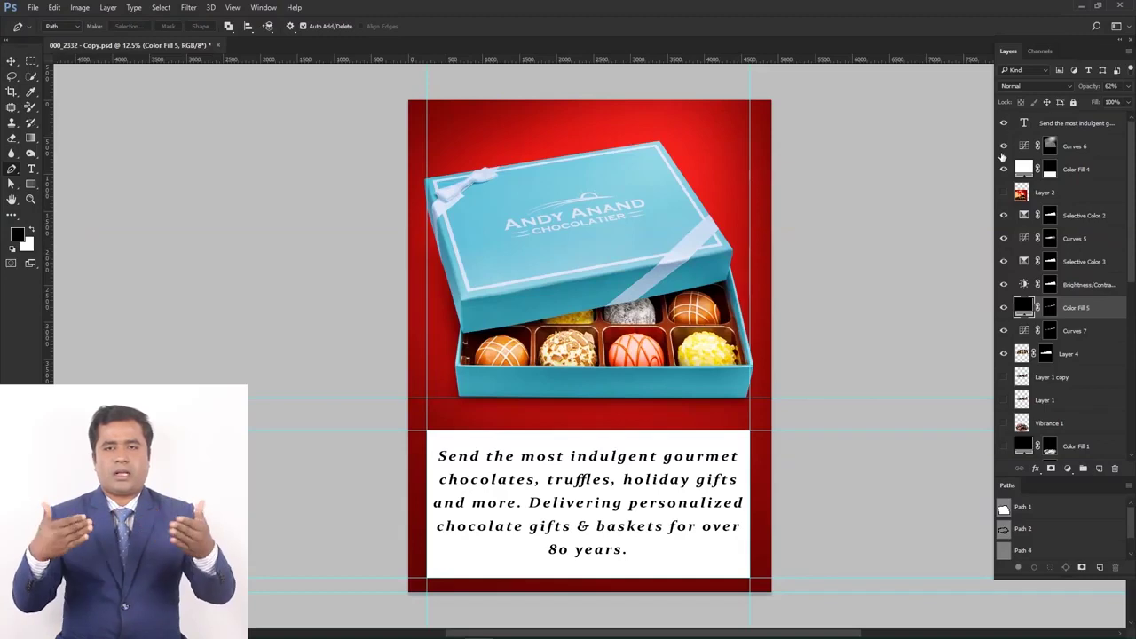
- Compare the poster with and without the Curves 6 adjustment and the text layer
left_click(1003, 146)
left_click(1003, 146)
left_click(1003, 146)
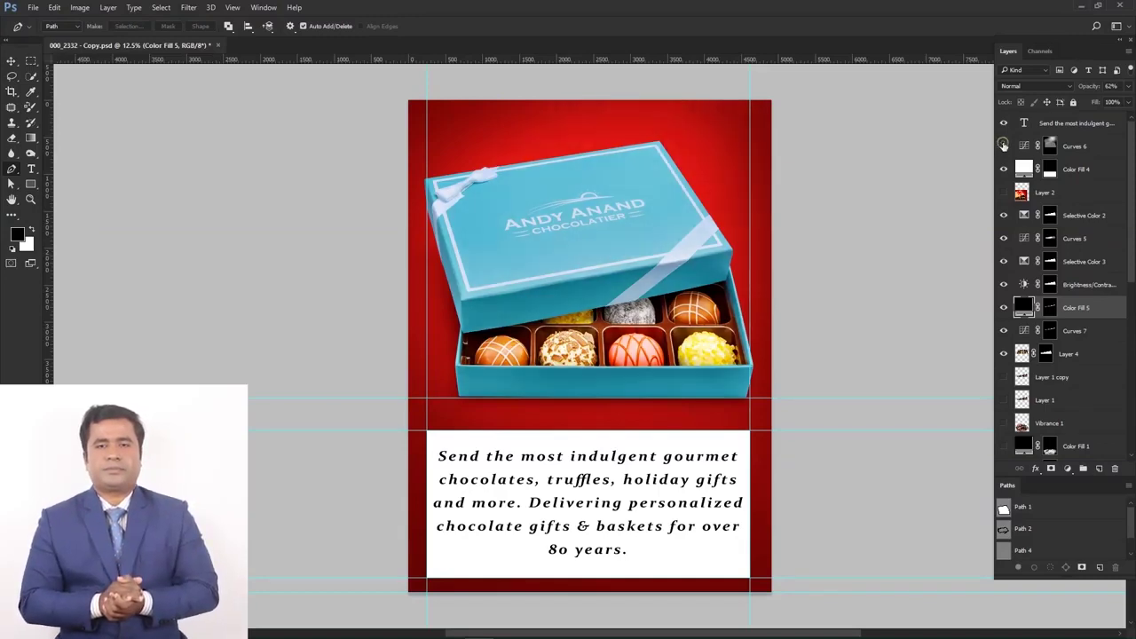
left_click(1003, 146)
left_click(1004, 122)
left_click(1003, 122)
- Check the poster's width and height in pixels without changing the image size
left_click(79, 7)
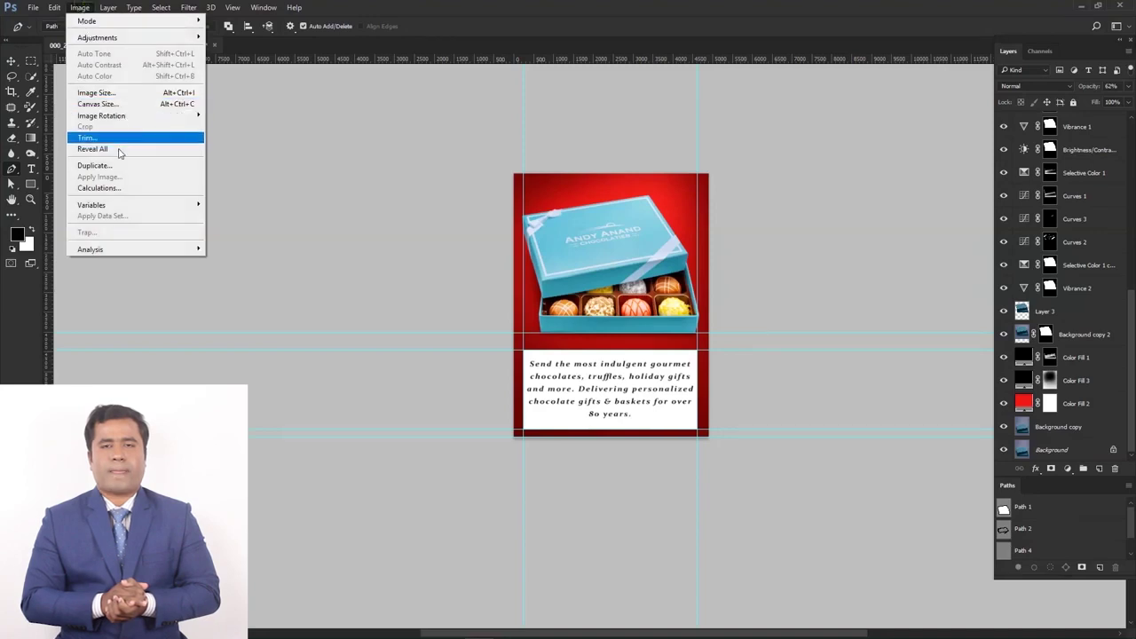
left_click(114, 94)
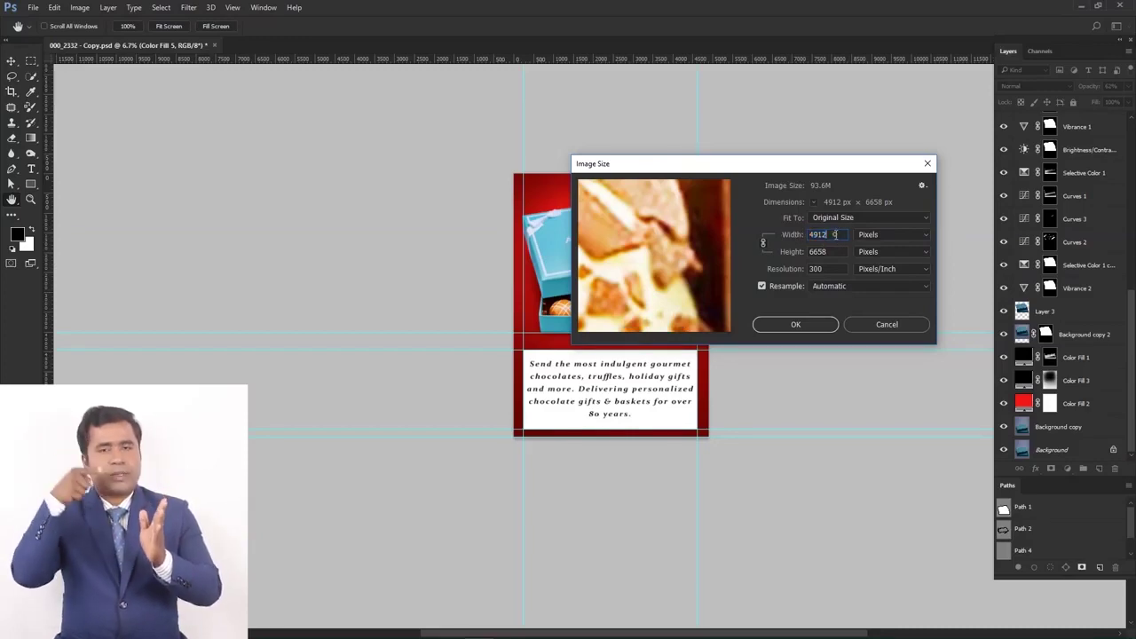
left_click(836, 253)
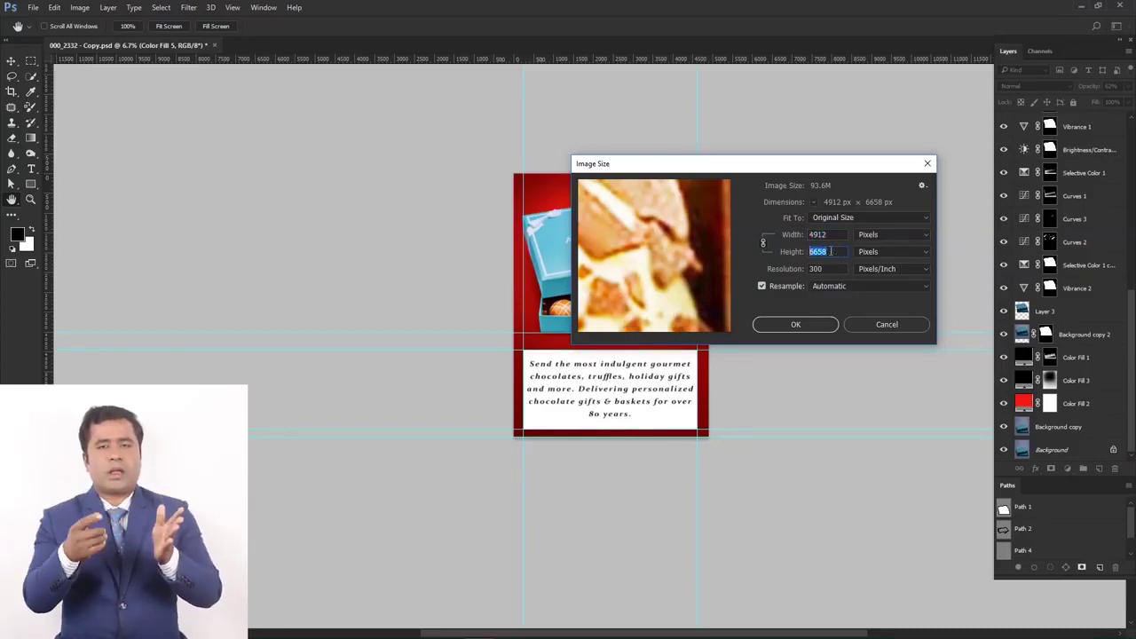
left_click(830, 233)
left_click_drag(830, 233, 807, 234)
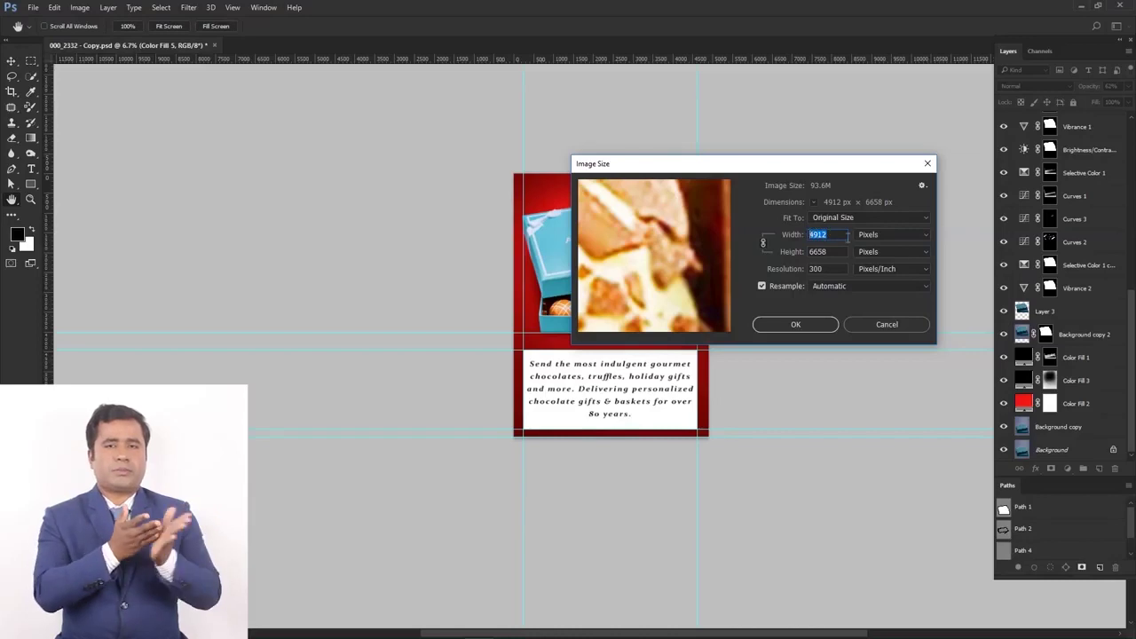
left_click(888, 323)
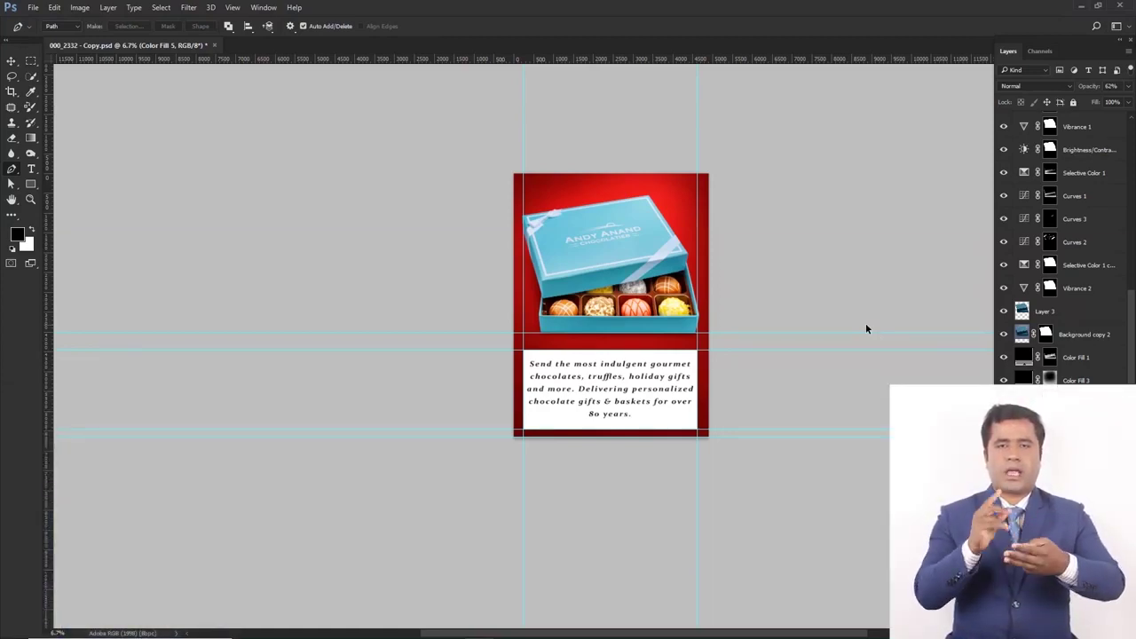
- Save the poster for the web as a JPEG at quality 35 and 2000 px high into New folder
key("ctrl+alt+shift+s")
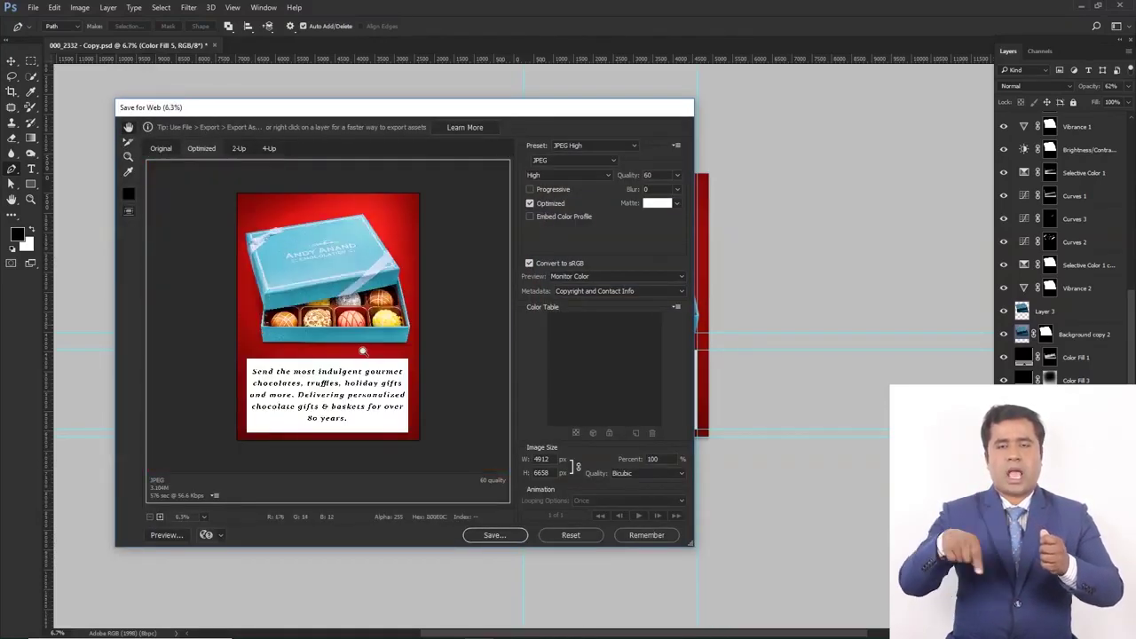
key("ctrl+plus")
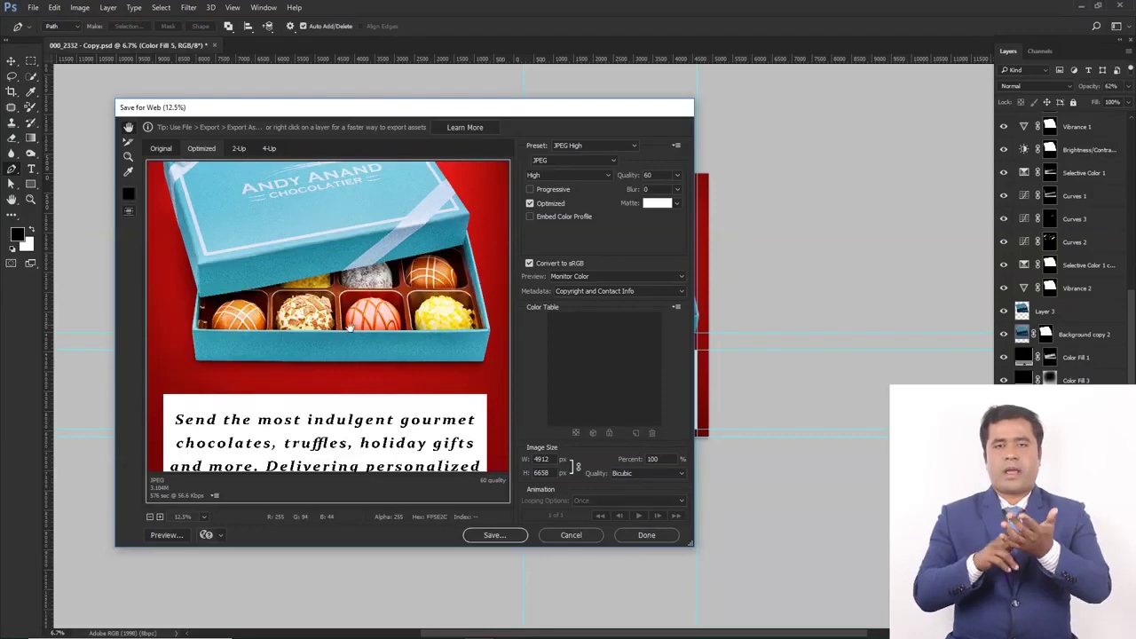
left_click(555, 176)
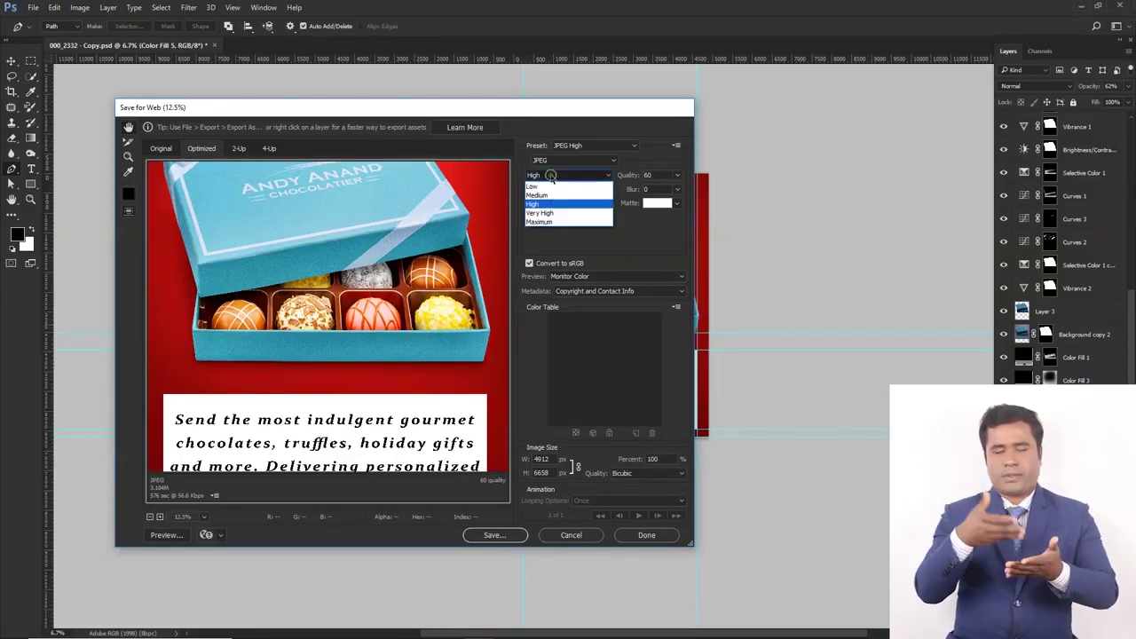
left_click(551, 188)
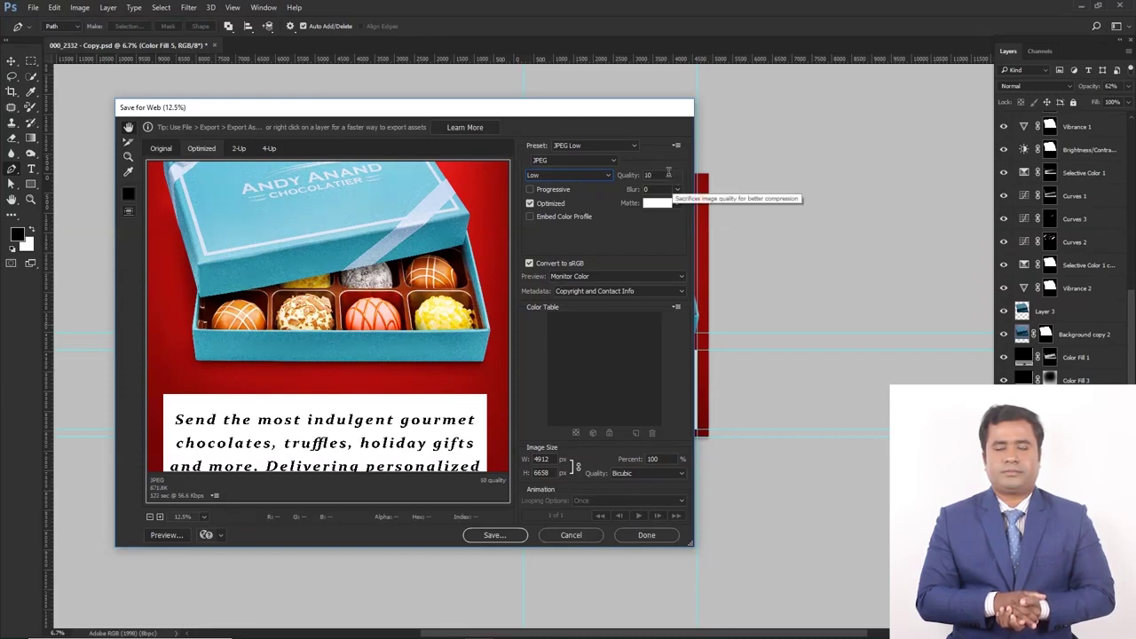
left_click_drag(629, 175, 648, 181)
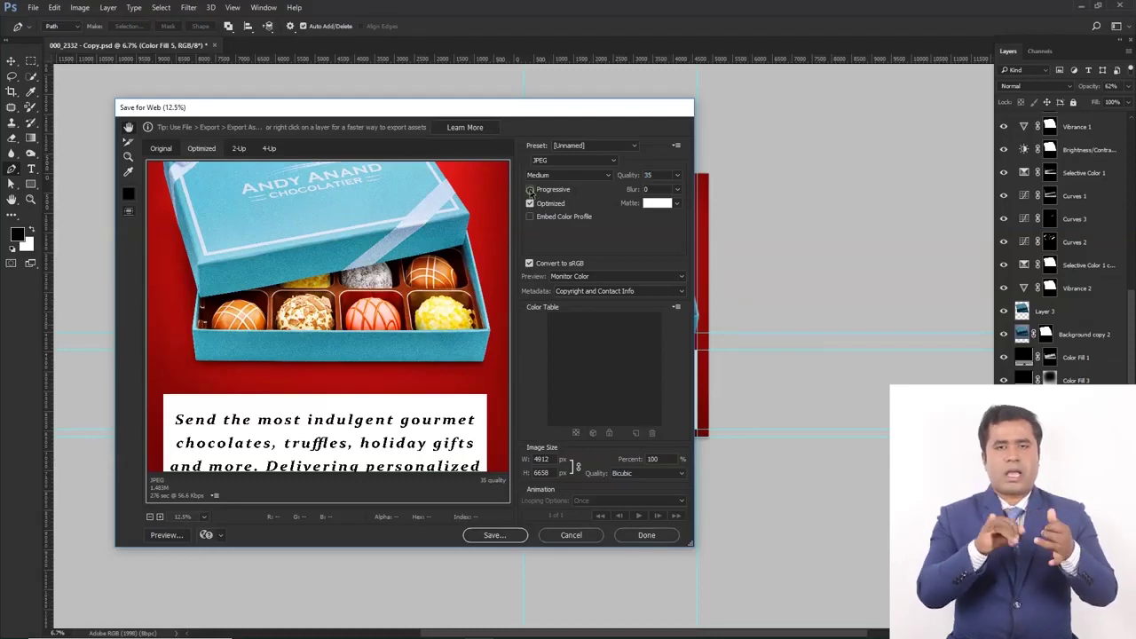
left_click(493, 536)
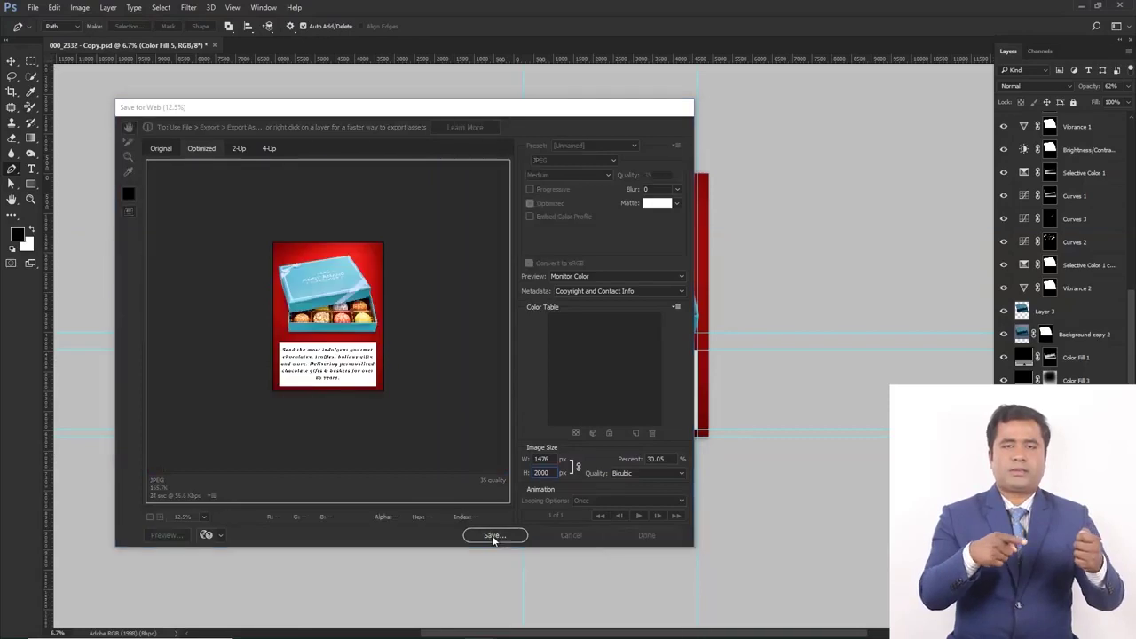
left_click(422, 336)
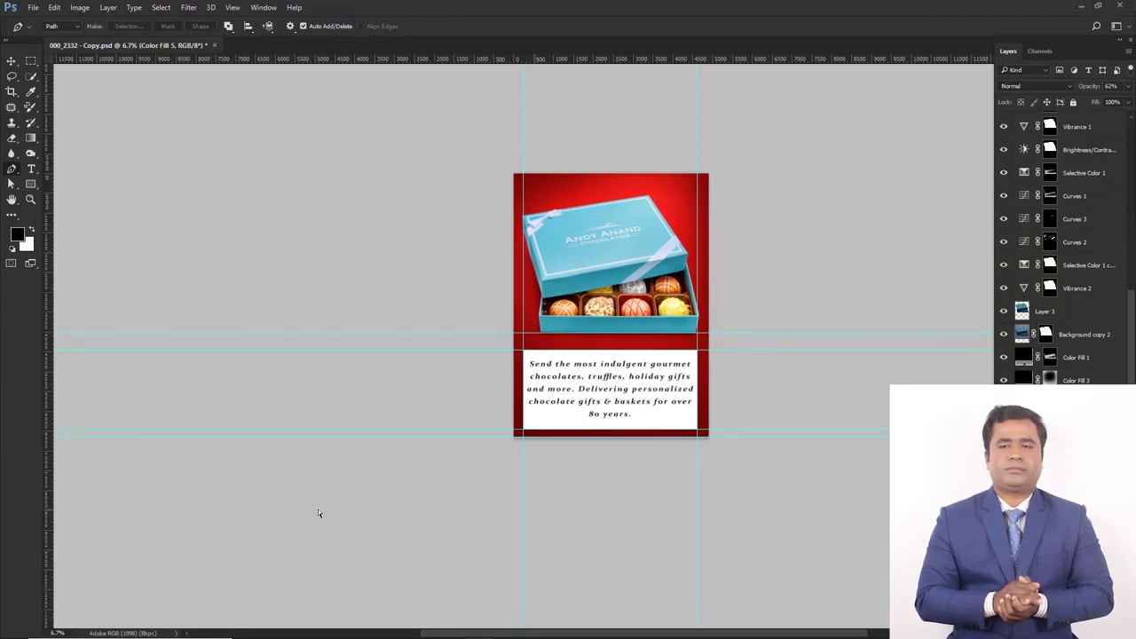
- Open the exported 000_2332---Copy.jpg from New folder
key("ctrl+o")
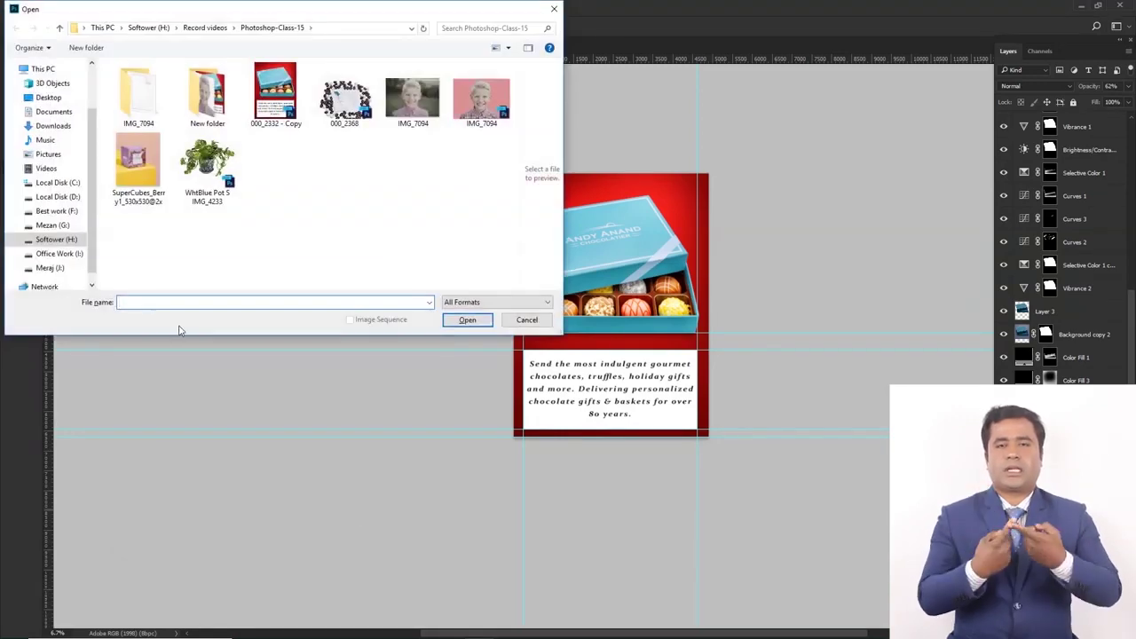
double_click(221, 130)
left_click_drag(135, 99, 426, 289)
left_click(467, 320)
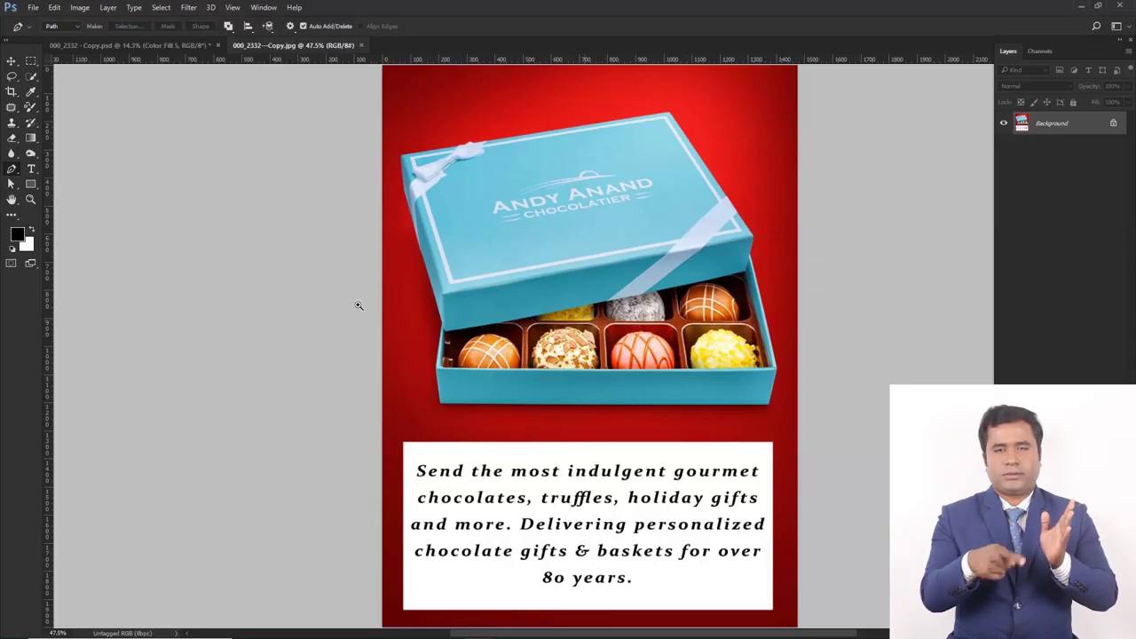
- Inspect the exported poster JPEG up close, check its width and height in pixels without resizing, and close the file
scroll(329, 304, "down", 3)
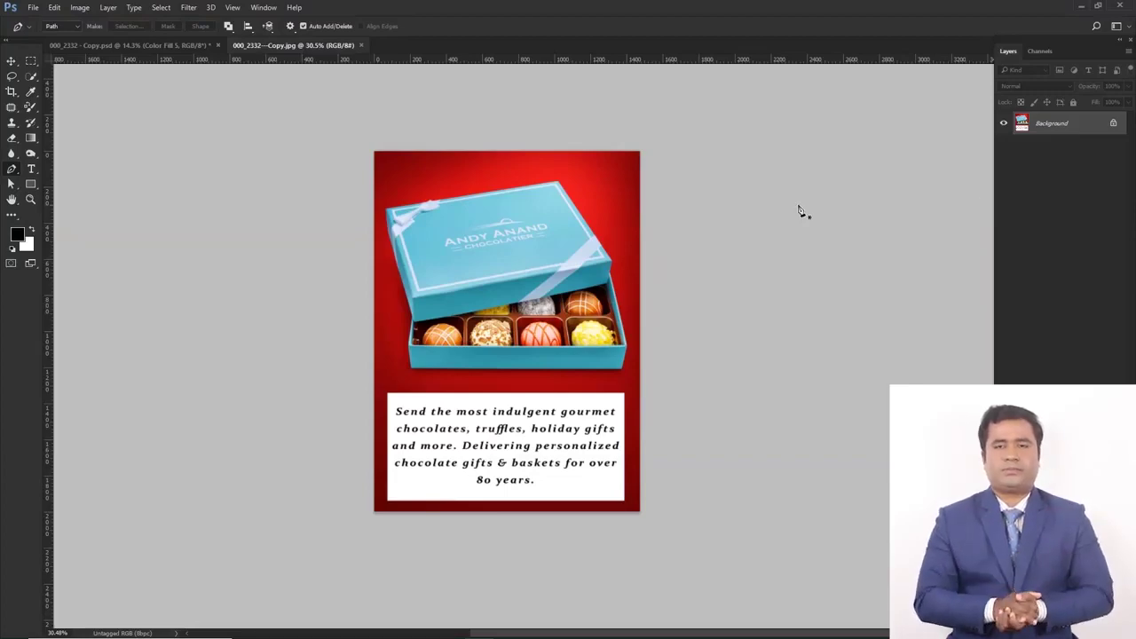
scroll(522, 232, "up", 1)
scroll(522, 232, "up", 2)
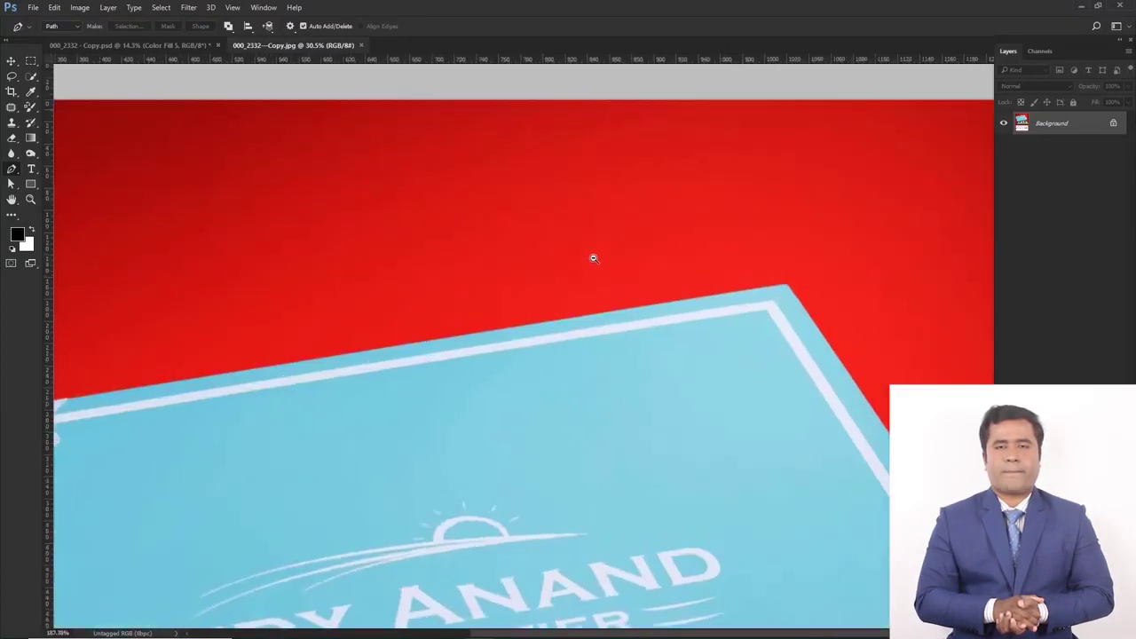
key("ctrl+alt+i")
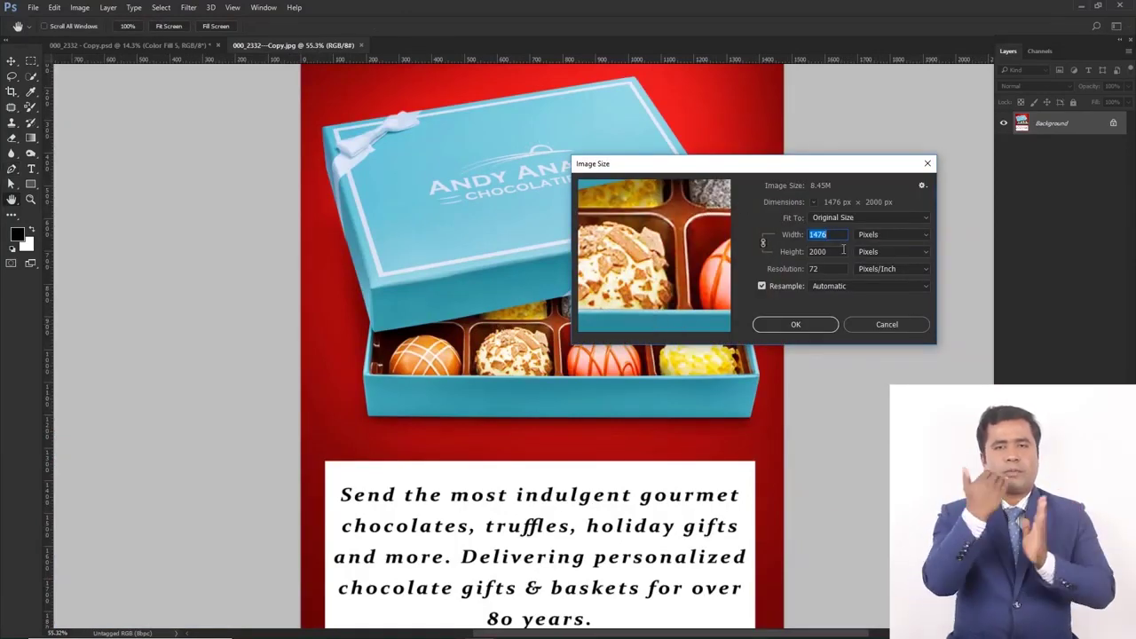
key("Tab")
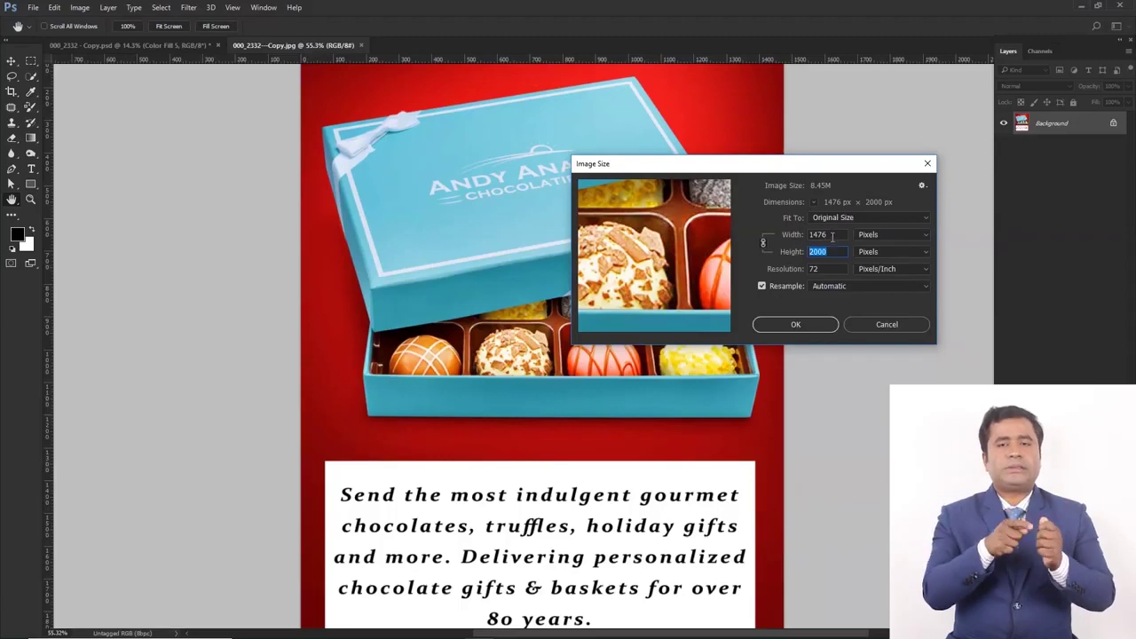
double_click(832, 234)
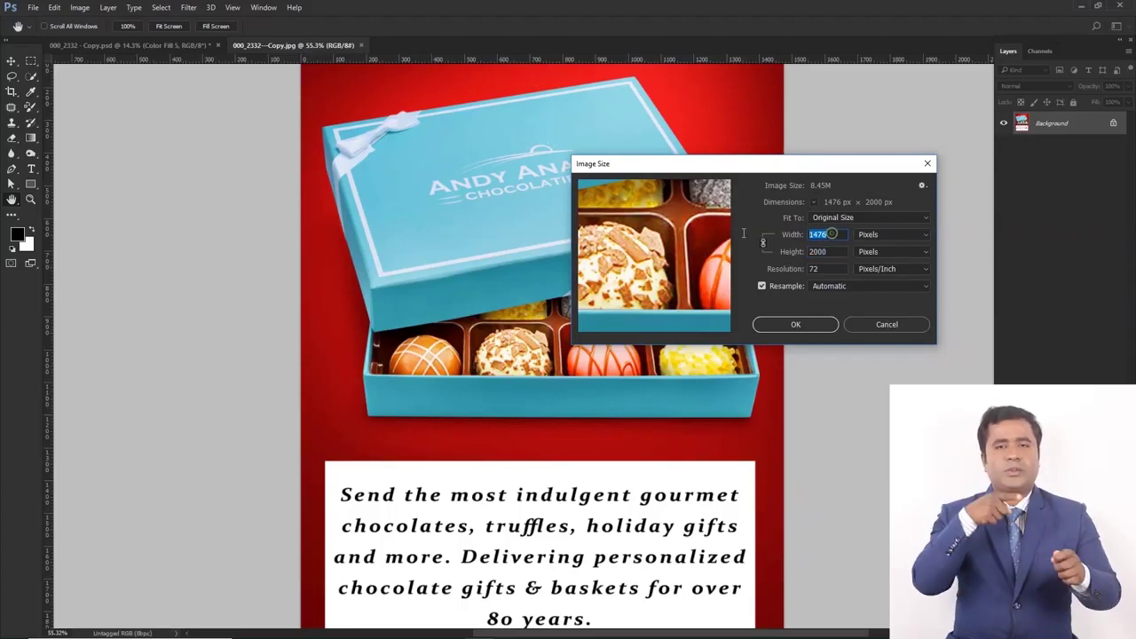
left_click(886, 324)
key("ctrl+w")
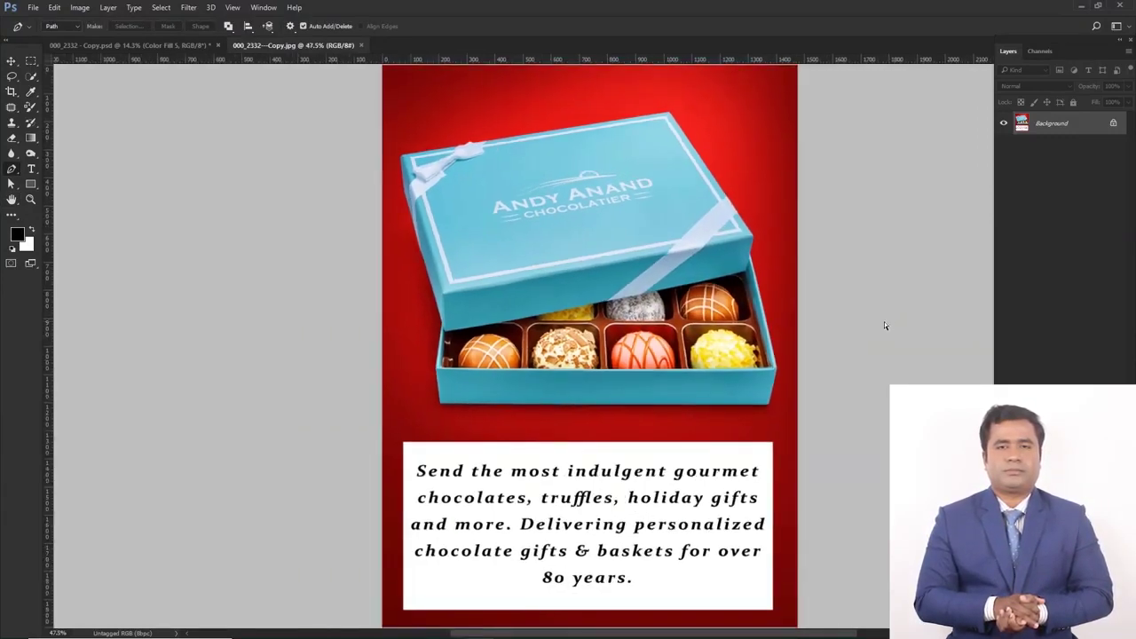
- Open the Export As settings for the poster and keep the export scale at 1x
left_click(33, 8)
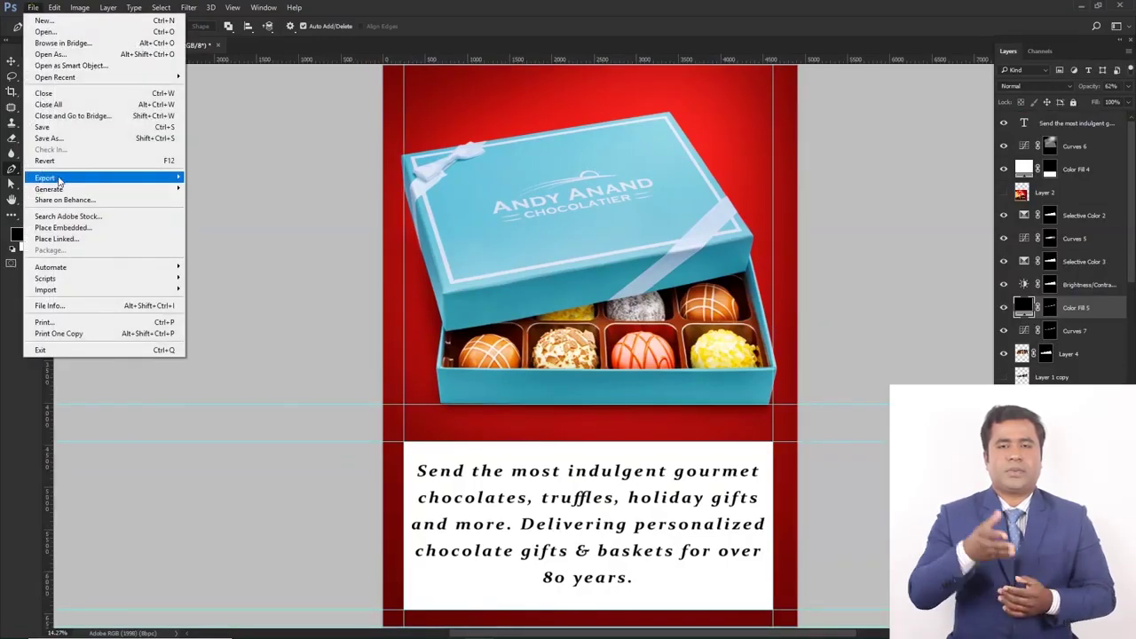
mouse_move(60, 179)
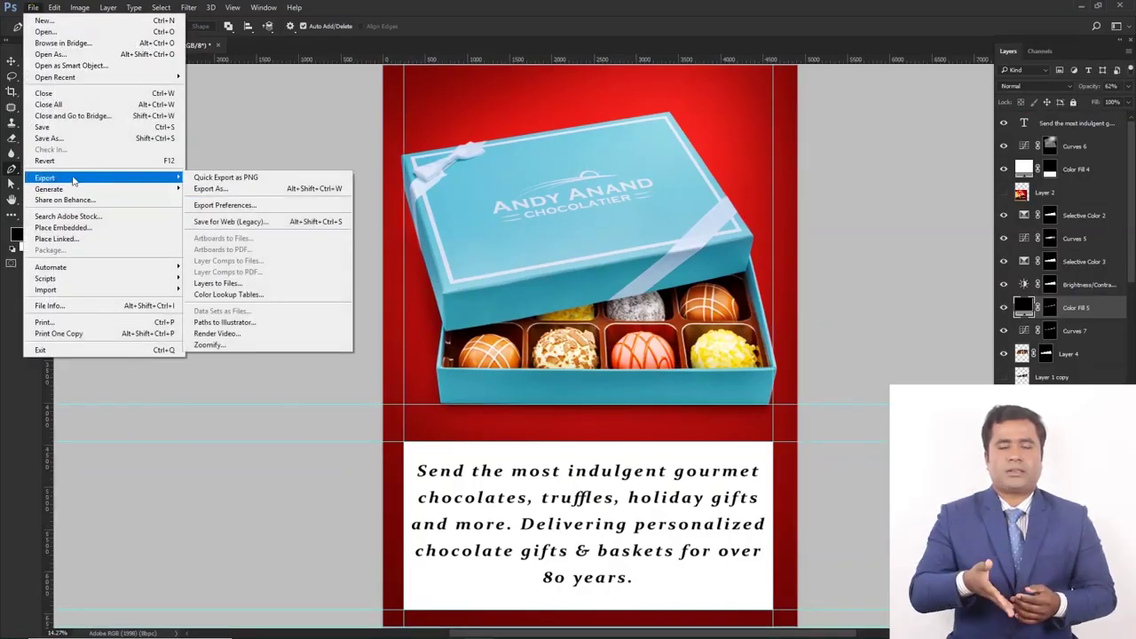
left_click(227, 189)
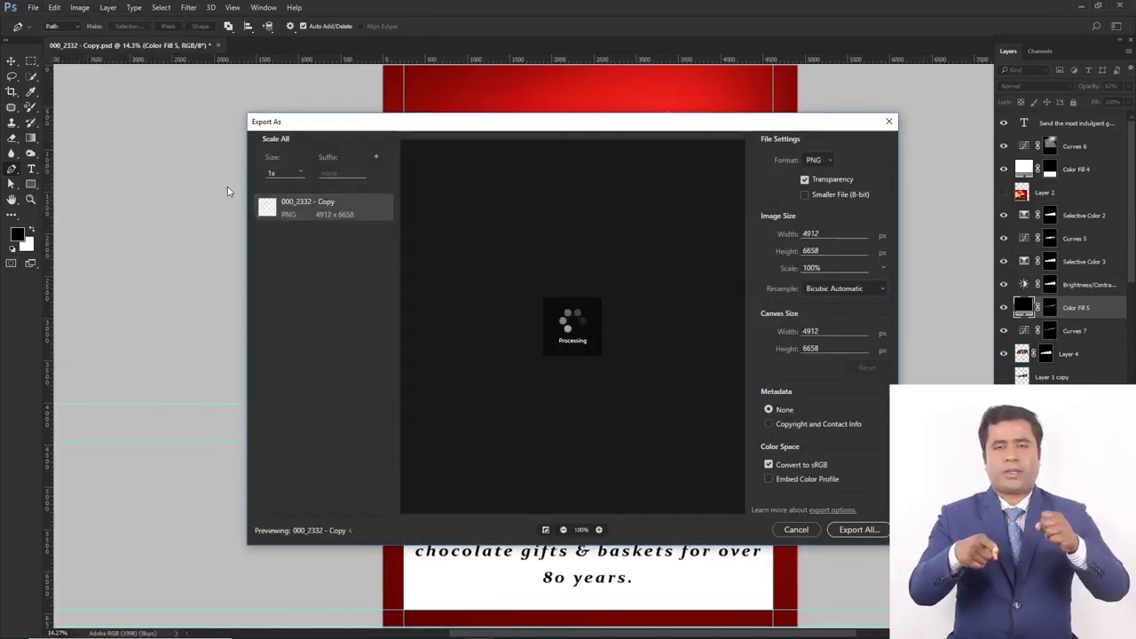
left_click_drag(284, 138, 262, 135)
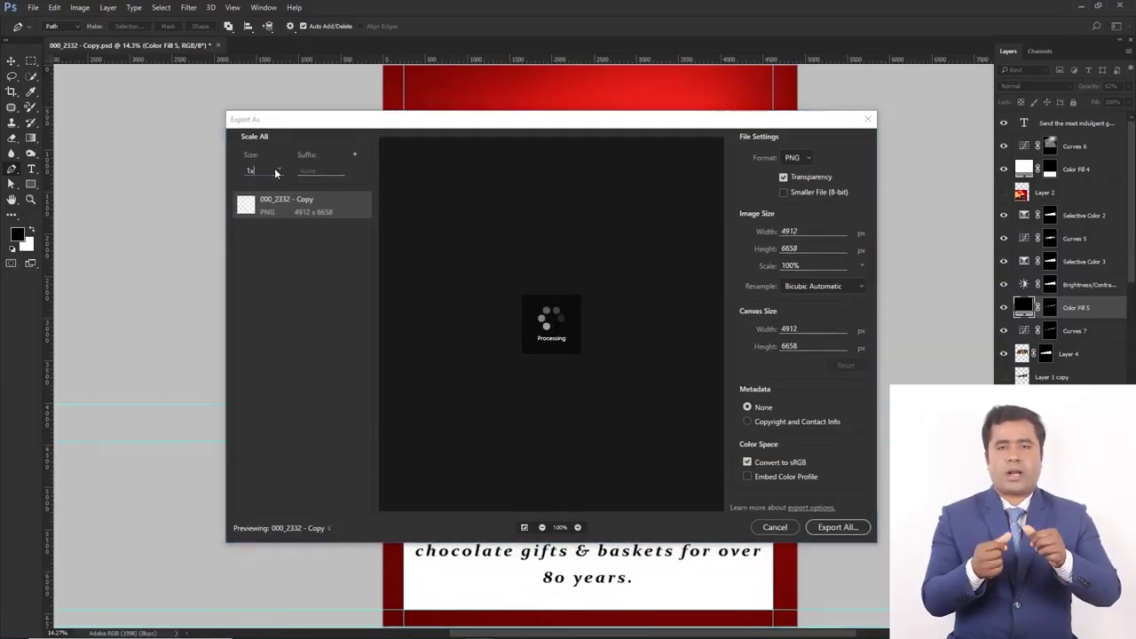
left_click(278, 169)
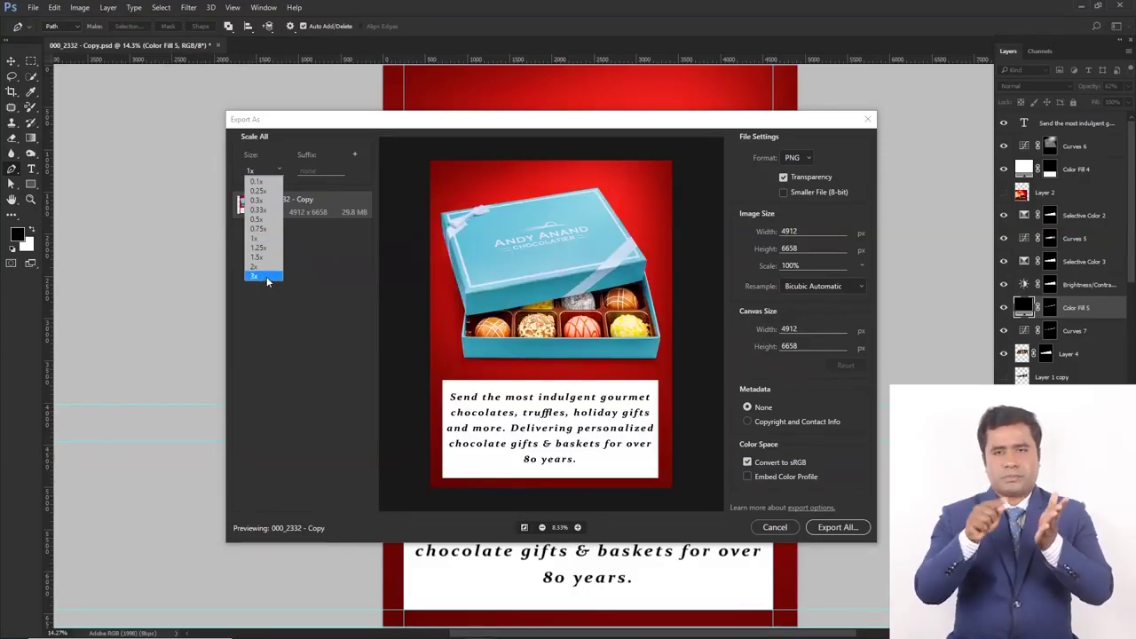
left_click(261, 237)
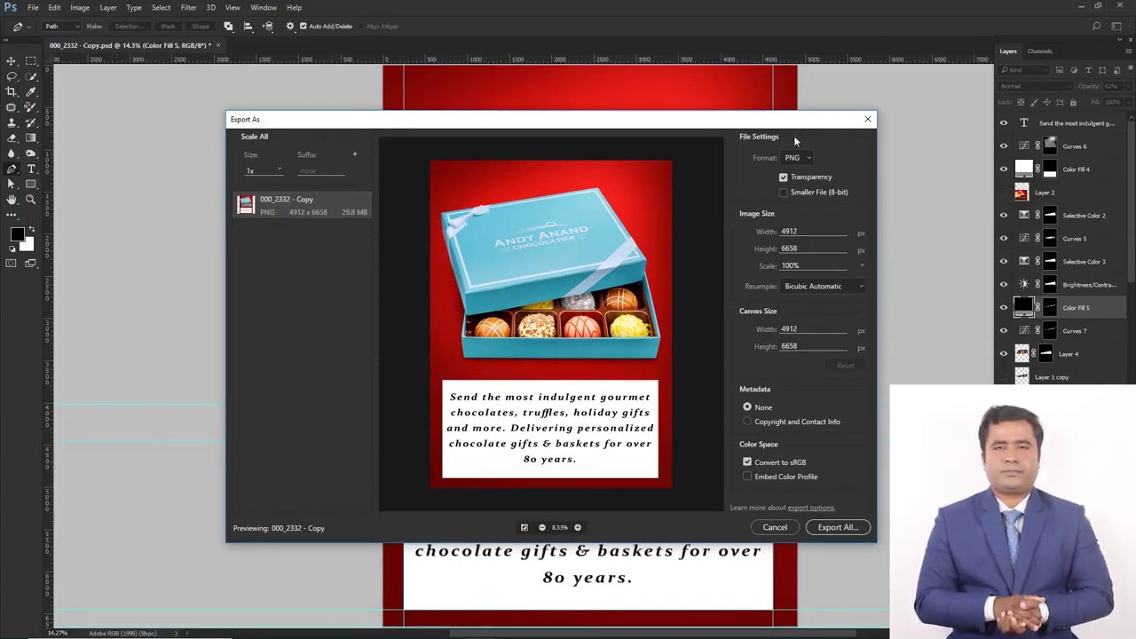
- Try the smaller 8-bit file option for PNG, turn it back off, and change the export format to JPG
left_click(800, 157)
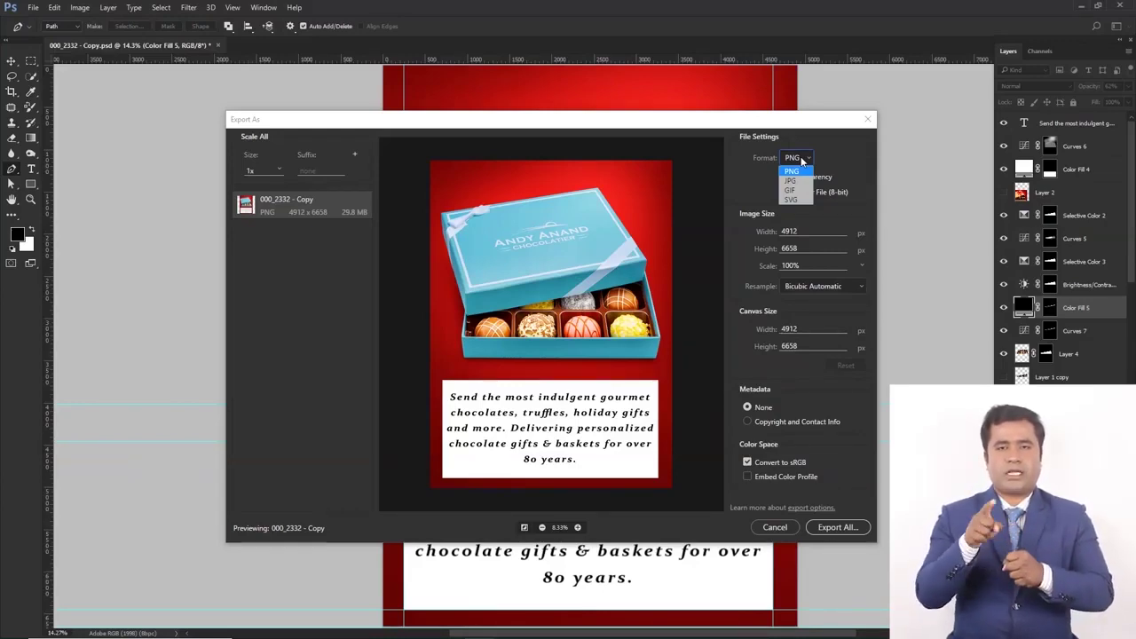
left_click(803, 170)
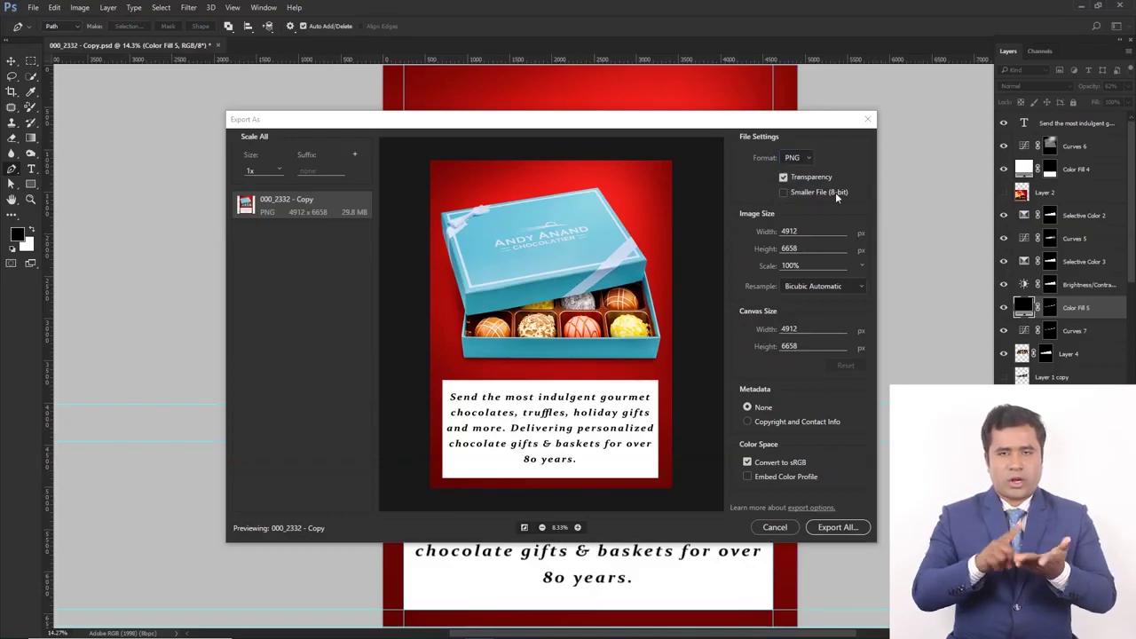
left_click(784, 192)
left_click(783, 193)
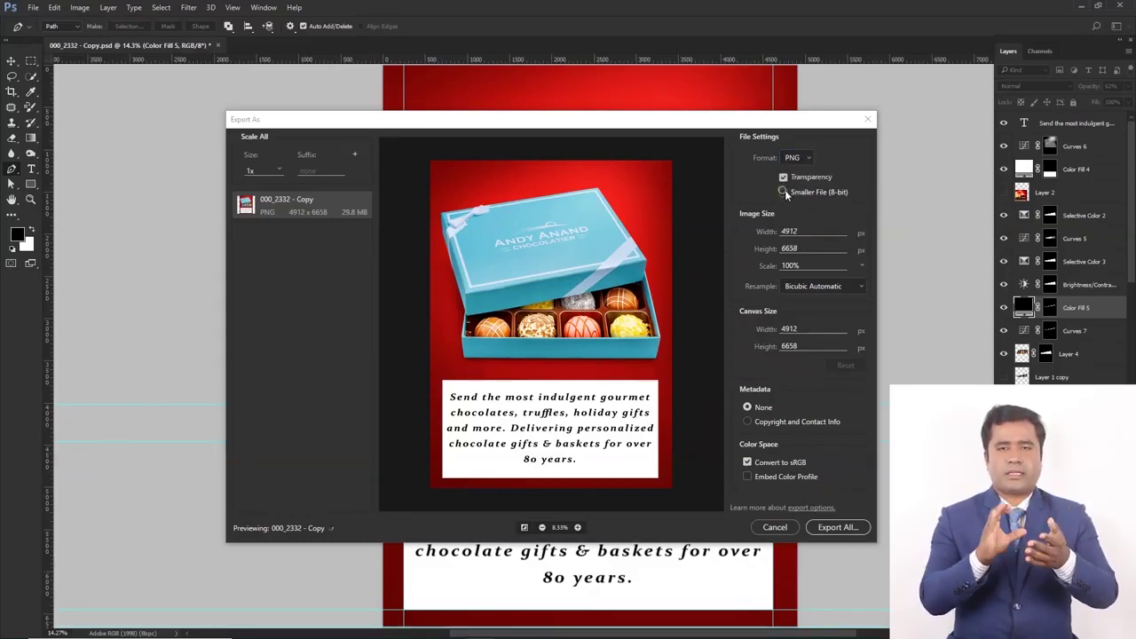
left_click(799, 158)
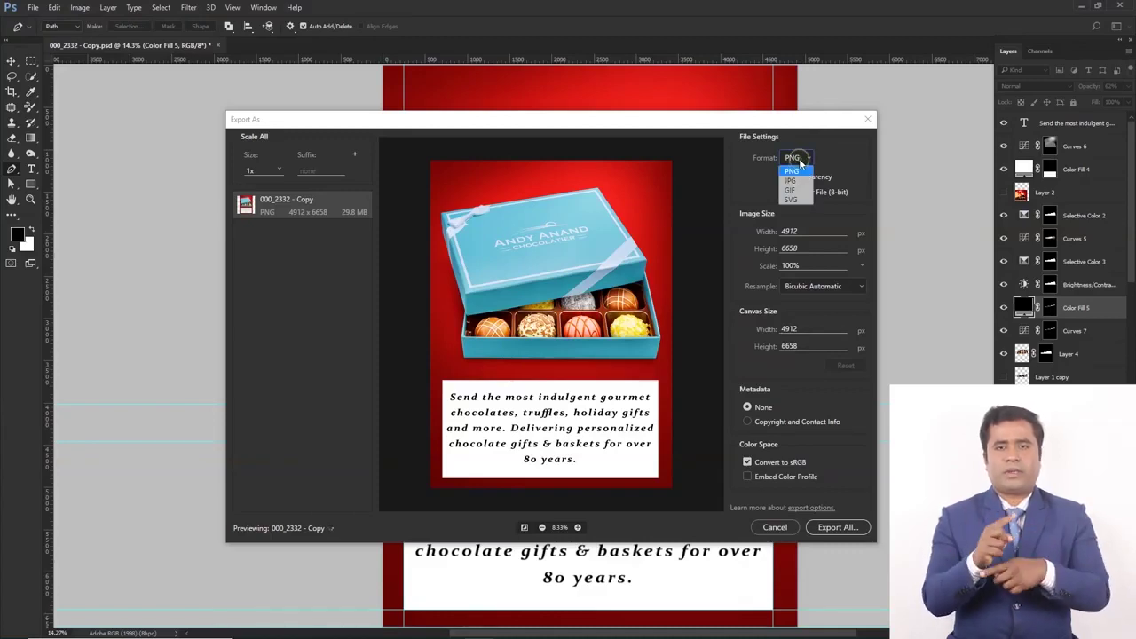
left_click(791, 181)
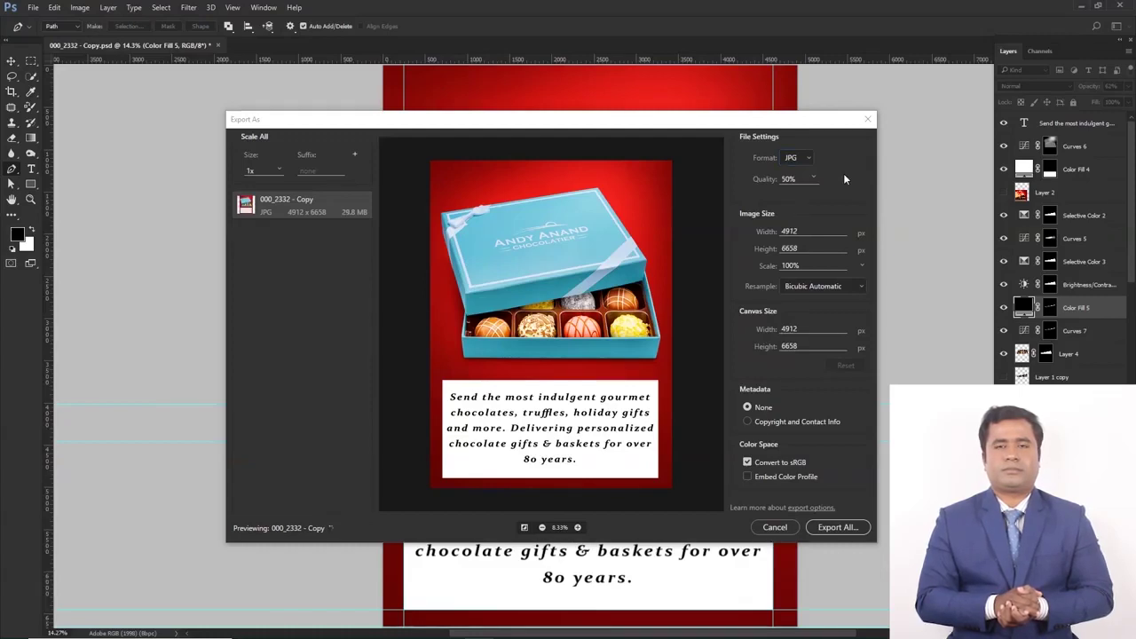
- Check the width and height under both image size and canvas size in the export settings without changing them
double_click(802, 233)
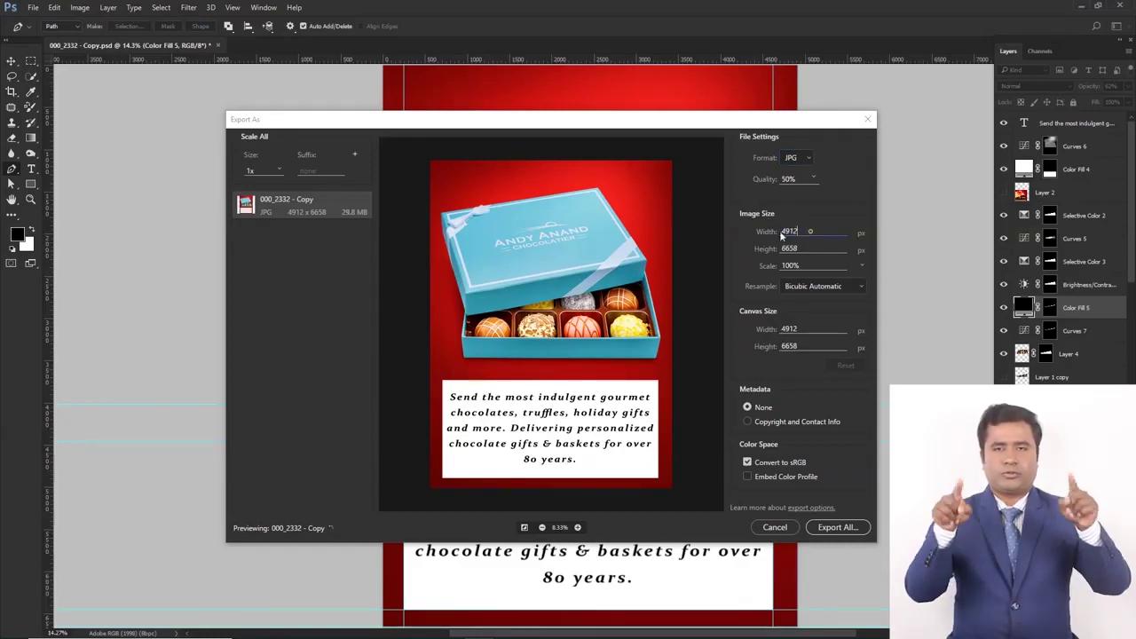
double_click(805, 248)
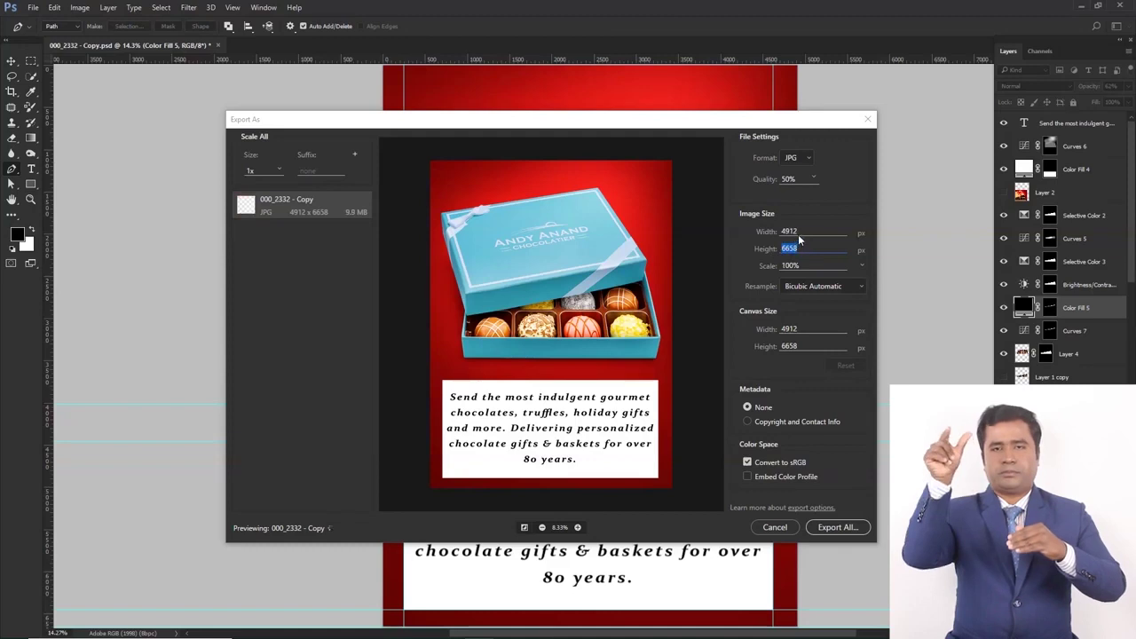
left_click(744, 323)
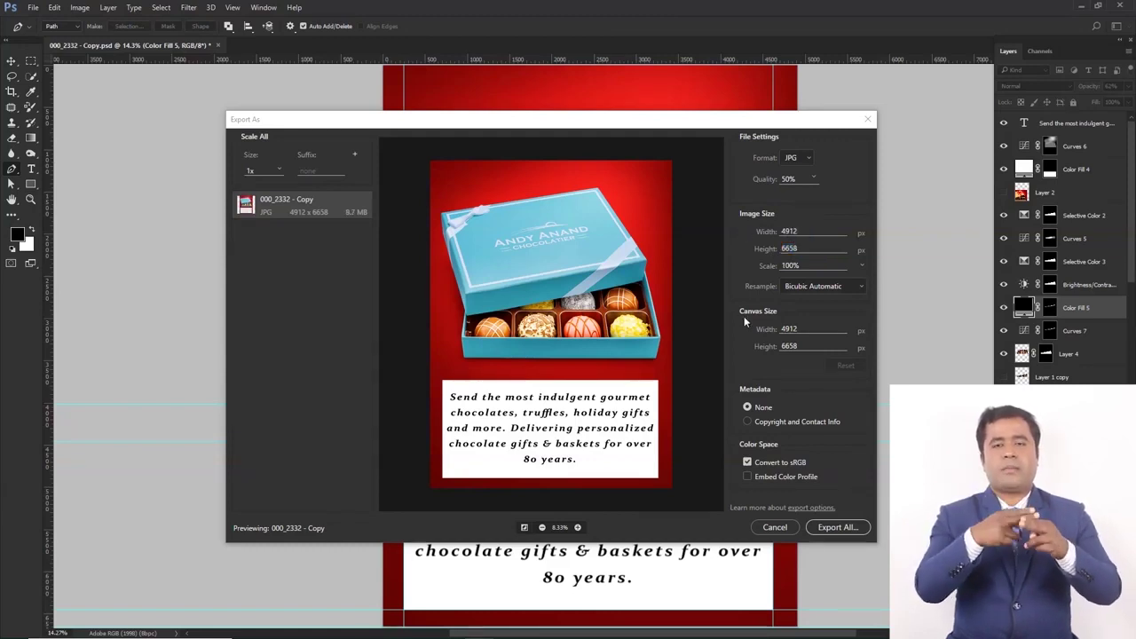
double_click(806, 328)
double_click(780, 349)
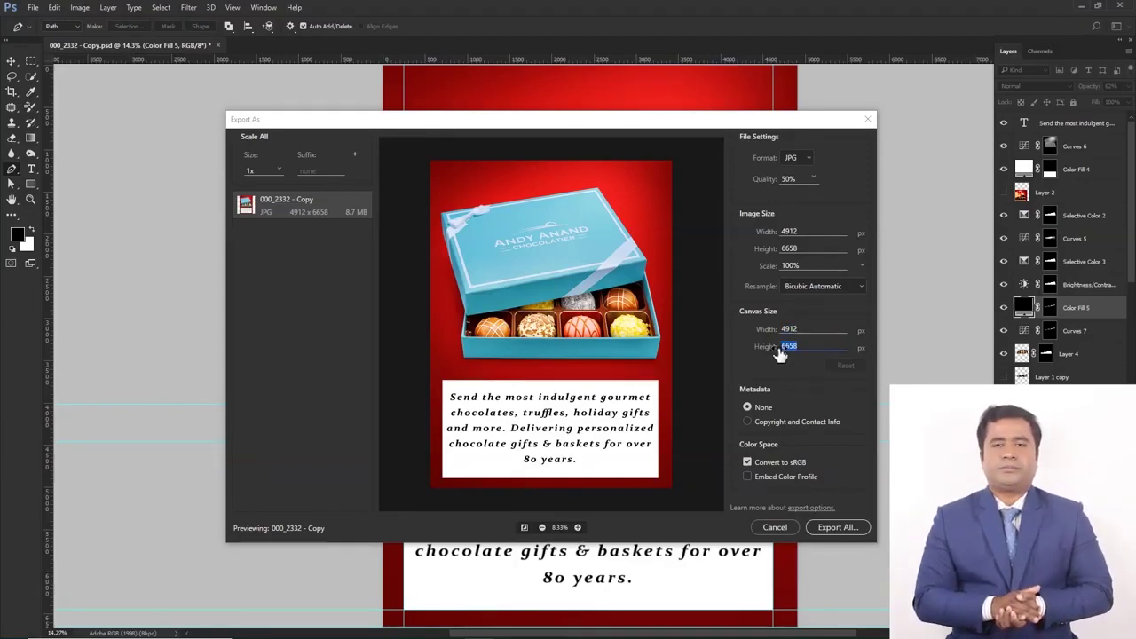
key("Tab")
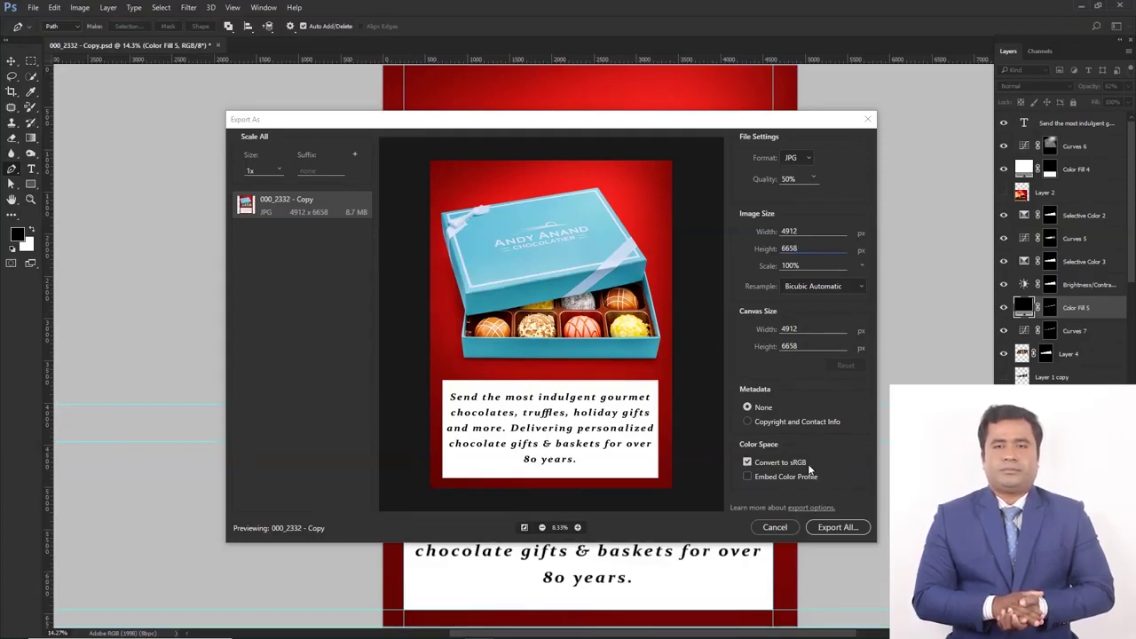
- Try the export without sRGB conversion and with an embedded color profile, restore both options, and inspect the preview
left_click(747, 462)
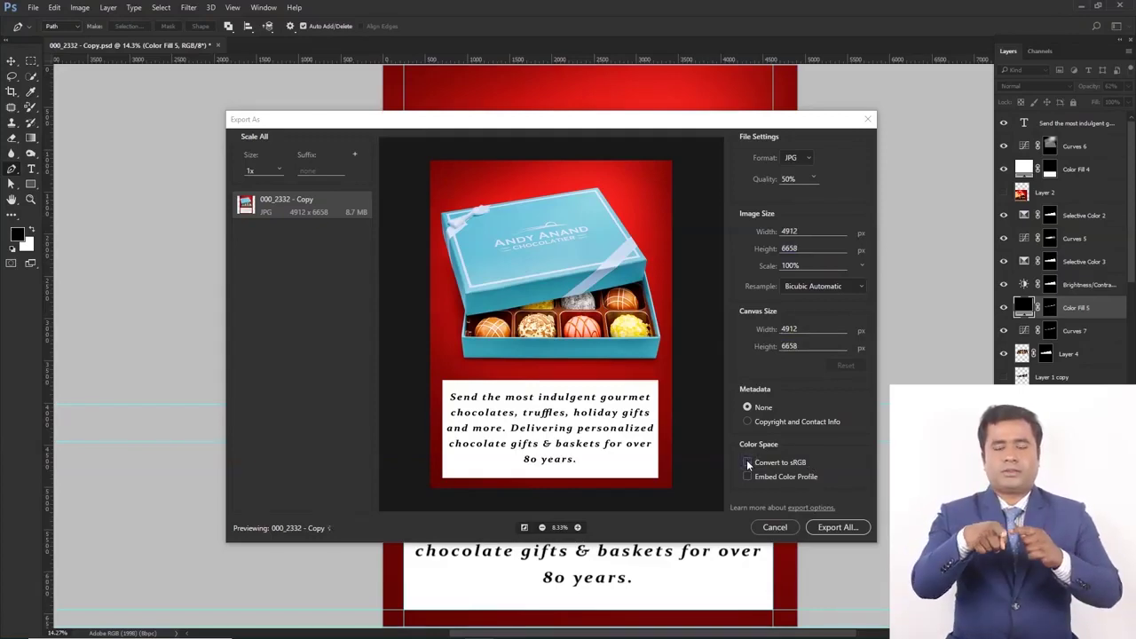
left_click(747, 461)
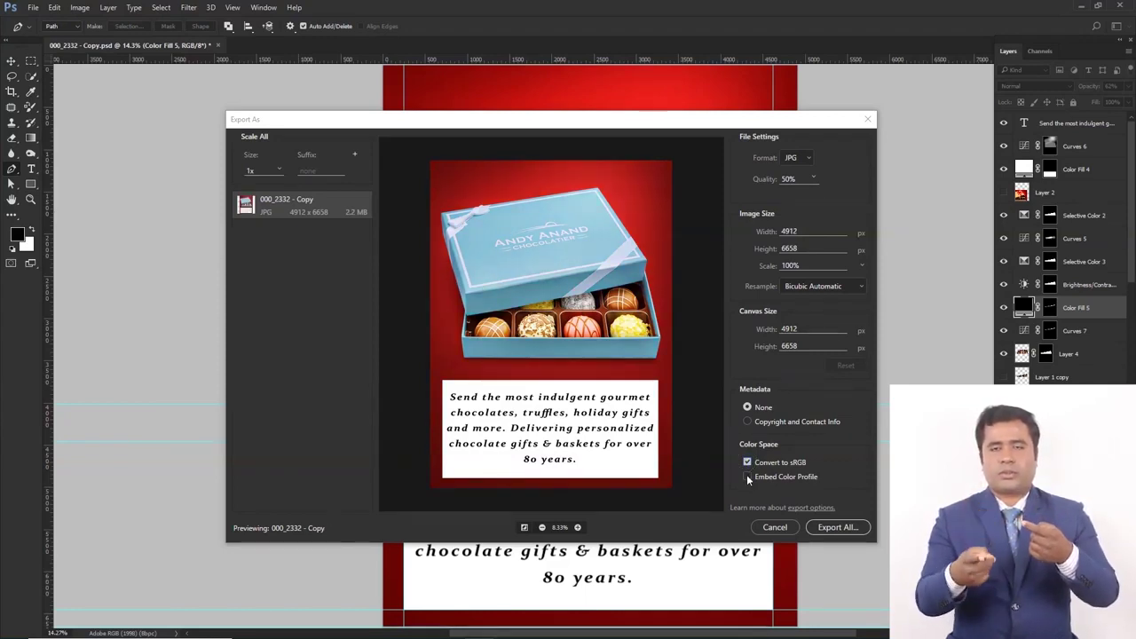
left_click(747, 477)
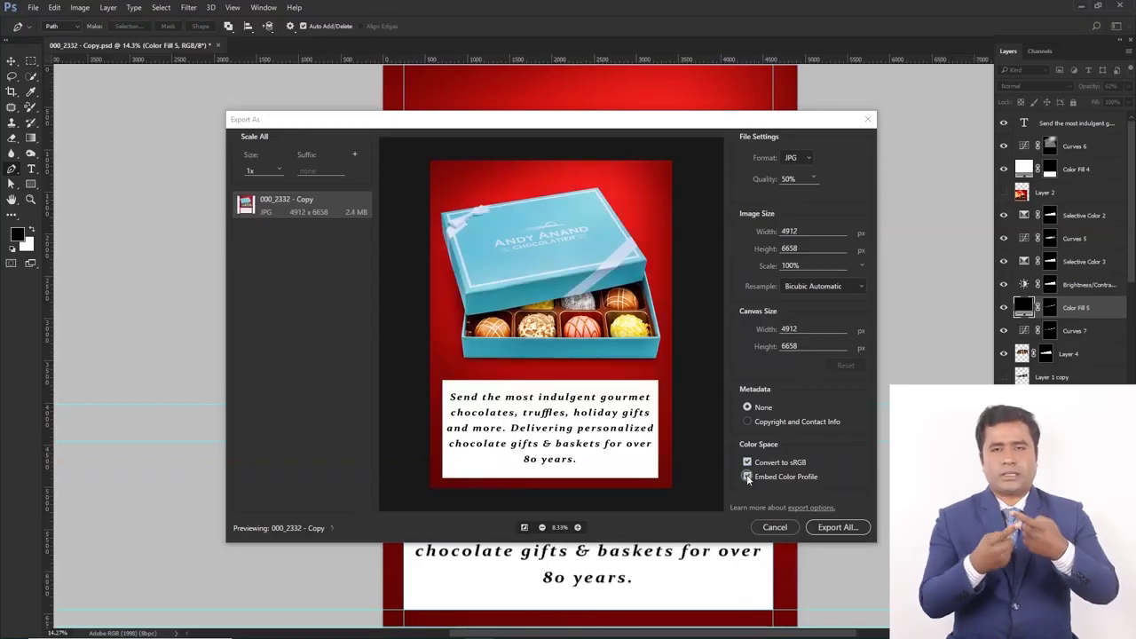
left_click(747, 477)
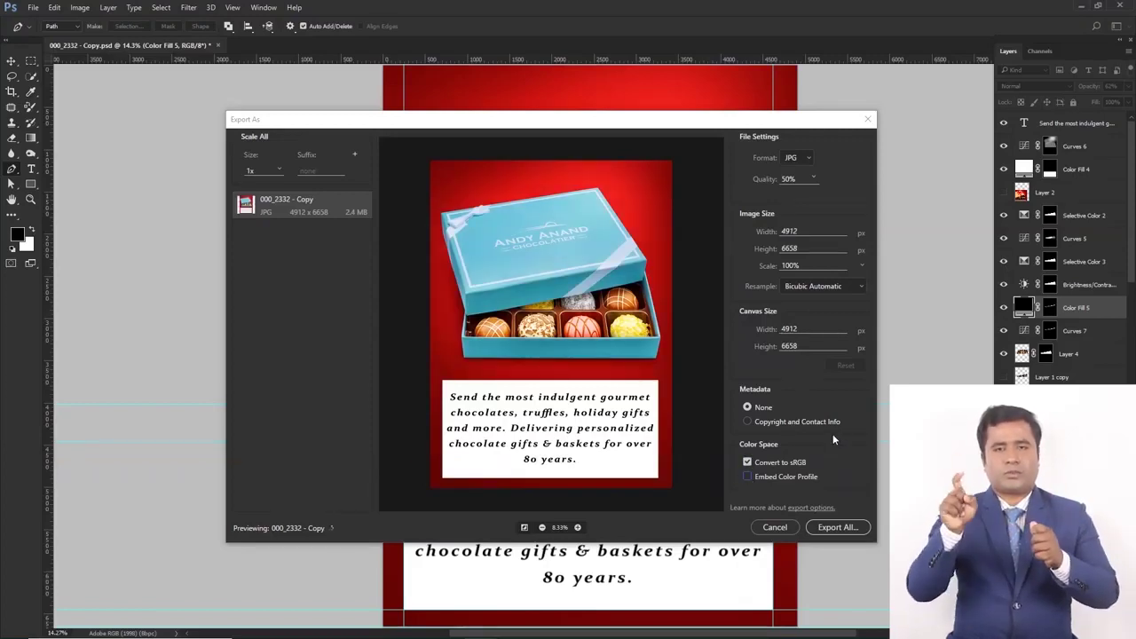
left_click(747, 477)
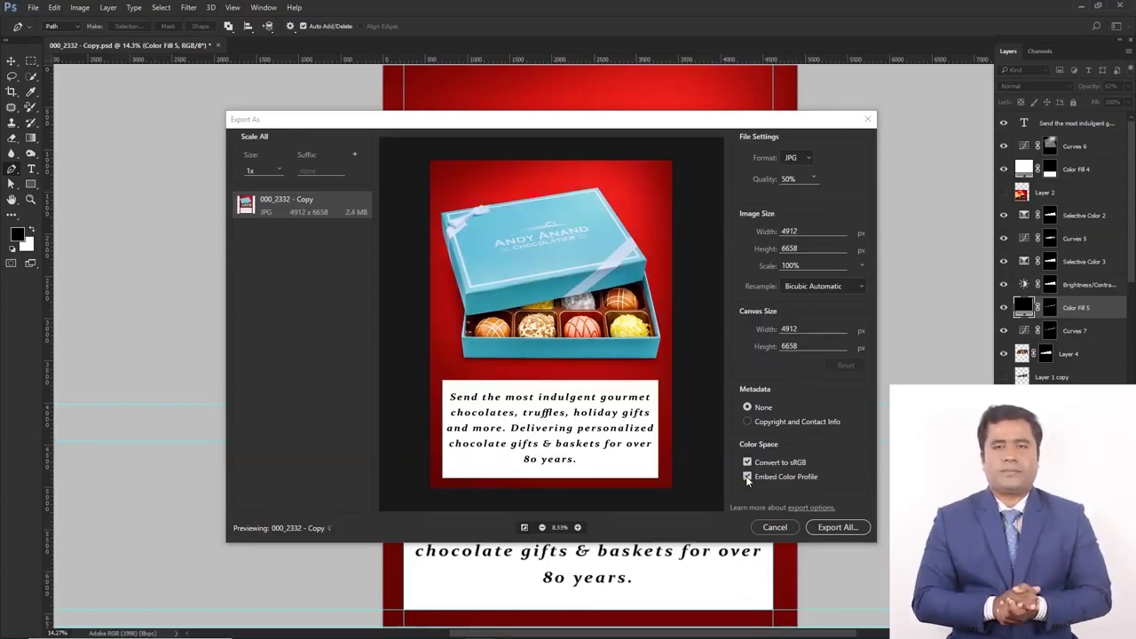
left_click(578, 527)
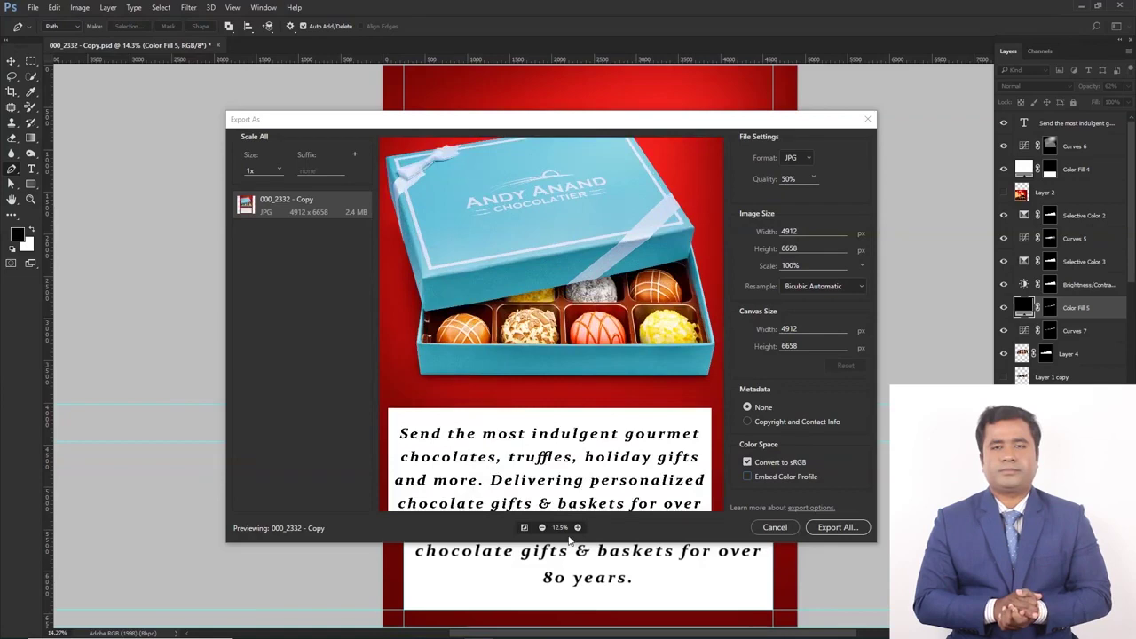
left_click(542, 528)
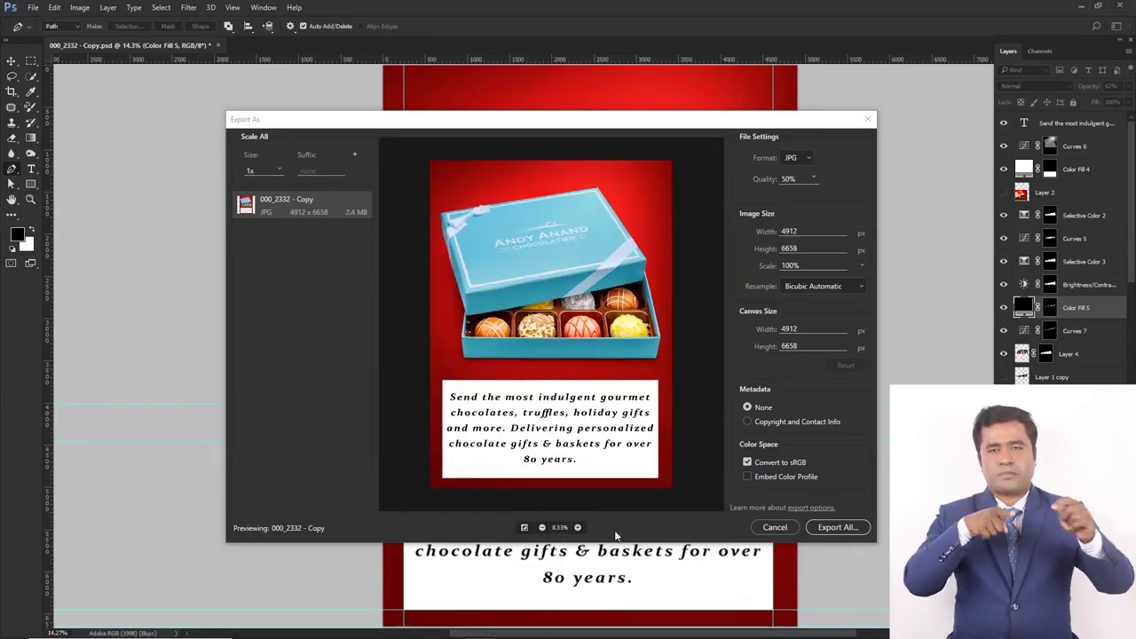
- Export the poster as a JPG named 000_2332 - Copy1 into New folder
left_click(842, 528)
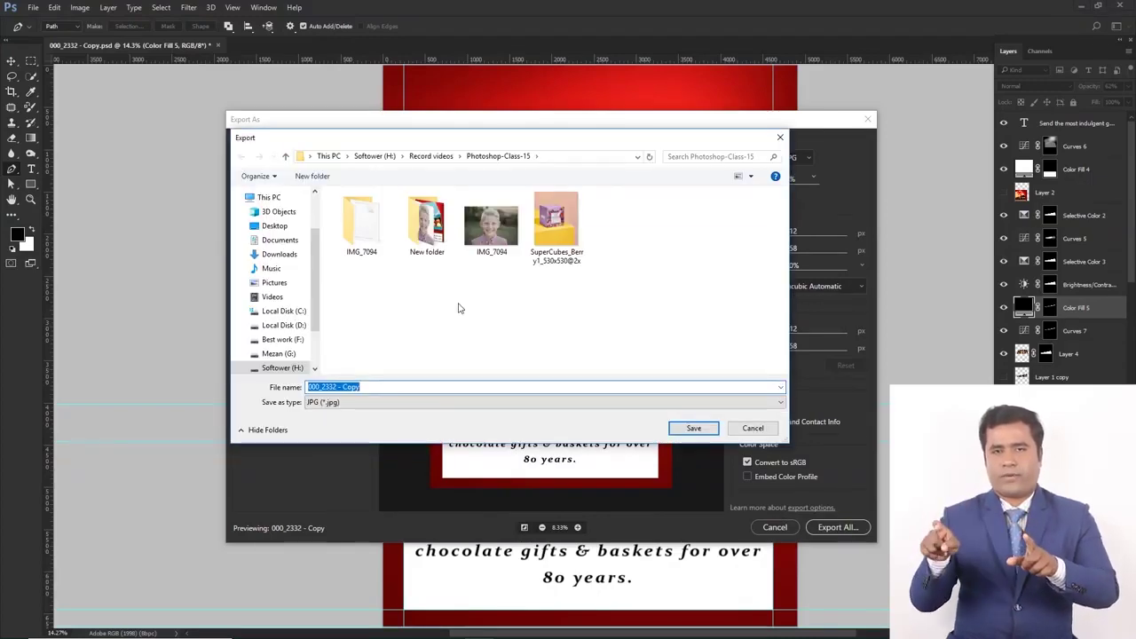
double_click(432, 233)
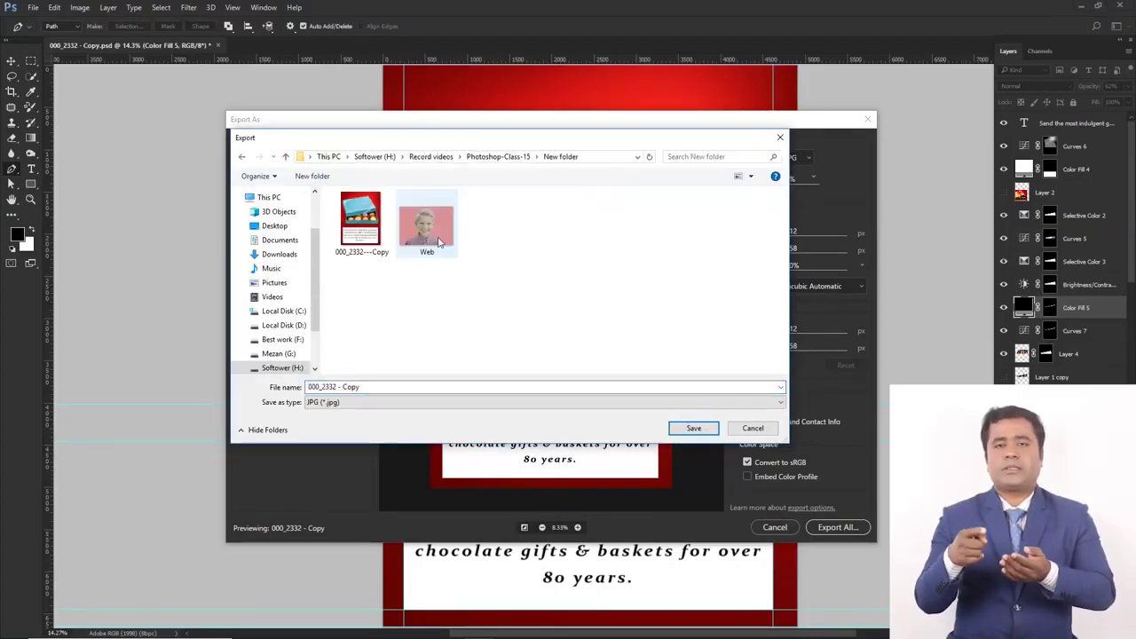
left_click(367, 387)
key("End")
type("1")
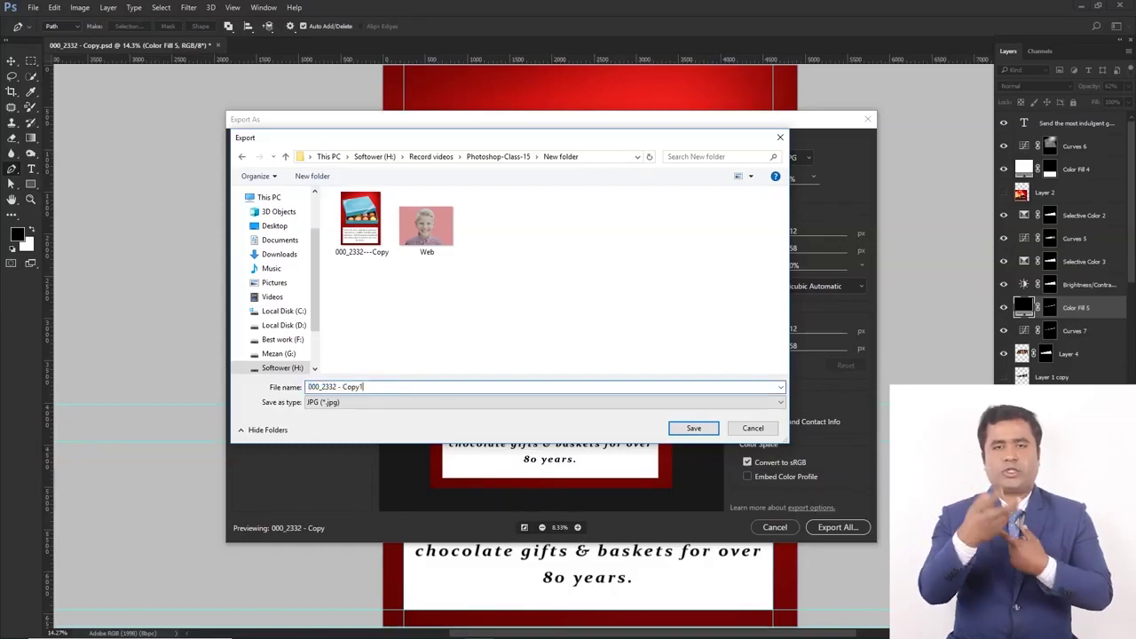
left_click(693, 427)
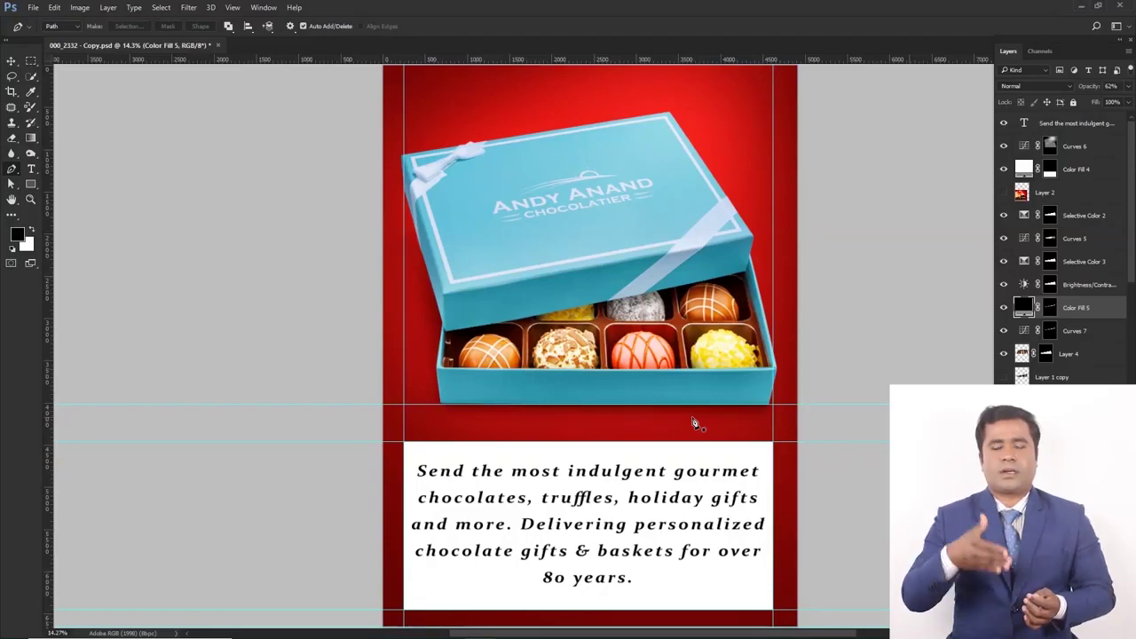
- Open the exported 000_2332 - Copy1 image from New folder to check it
key("ctrl+o")
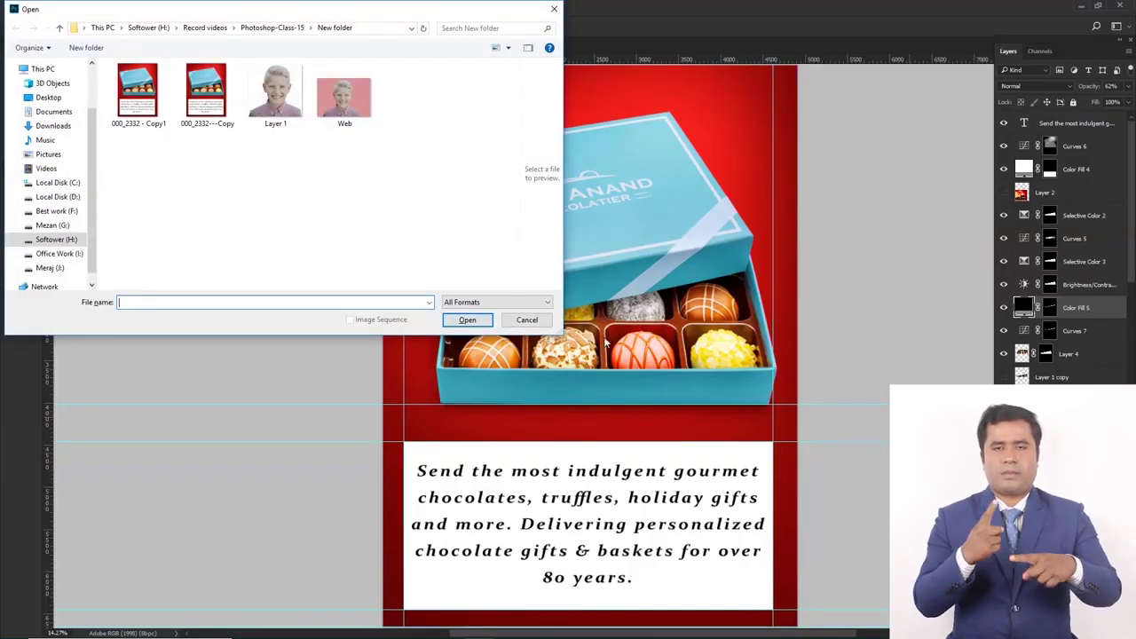
left_click(134, 100)
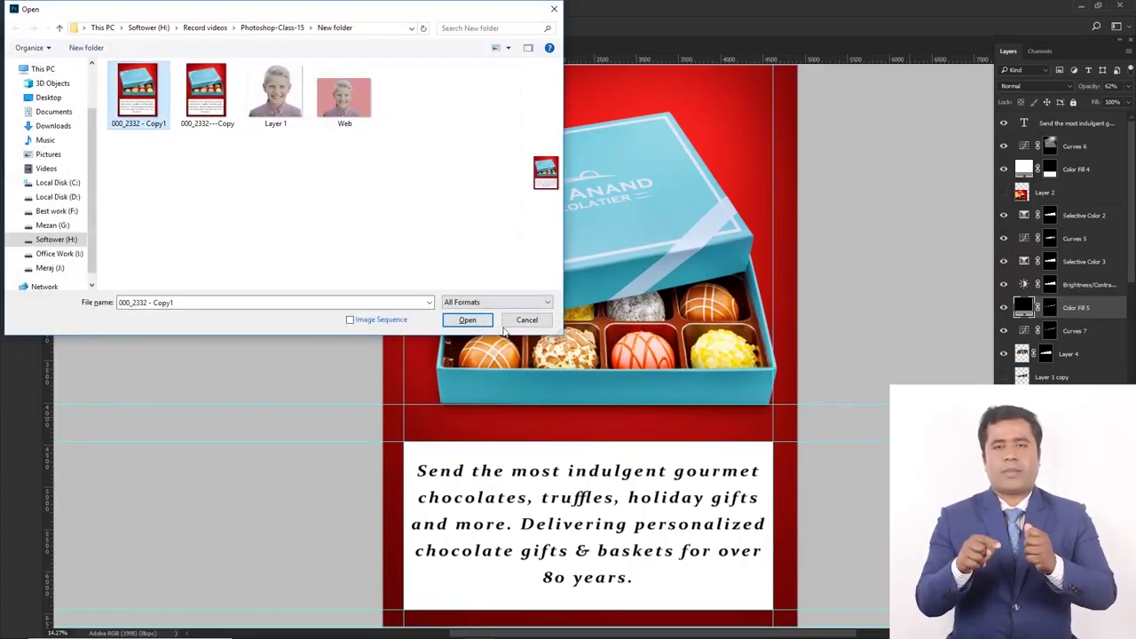
left_click(468, 319)
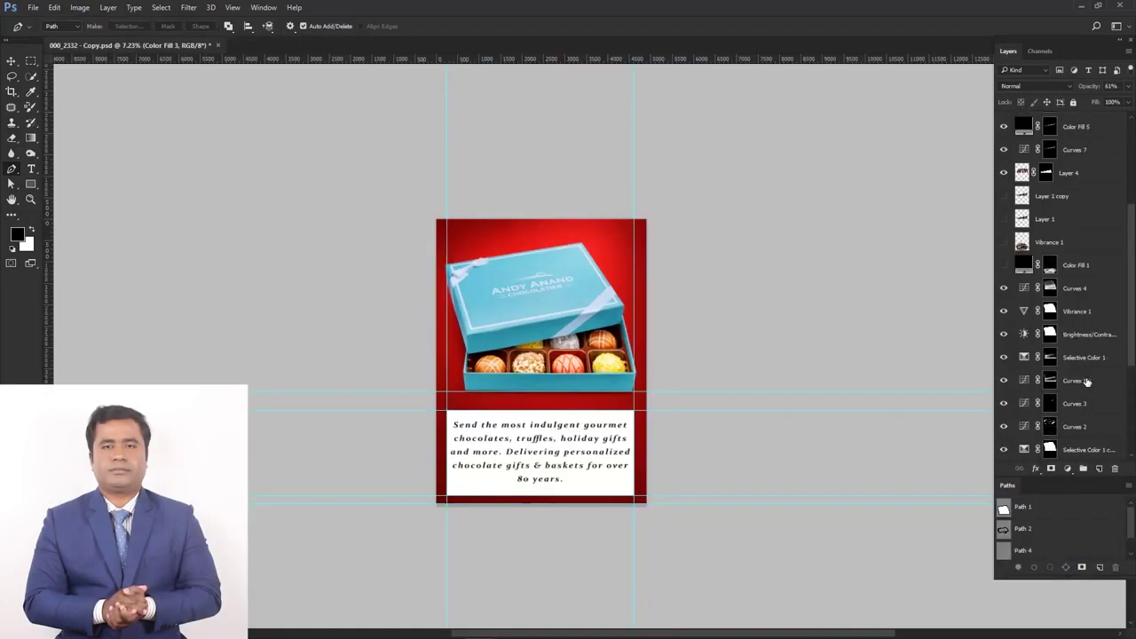
- Merge all layers above Color Fill 3, from the lowest Color Fill 1 up to the text layer, into one layer
scroll(1085, 355, "up", 4)
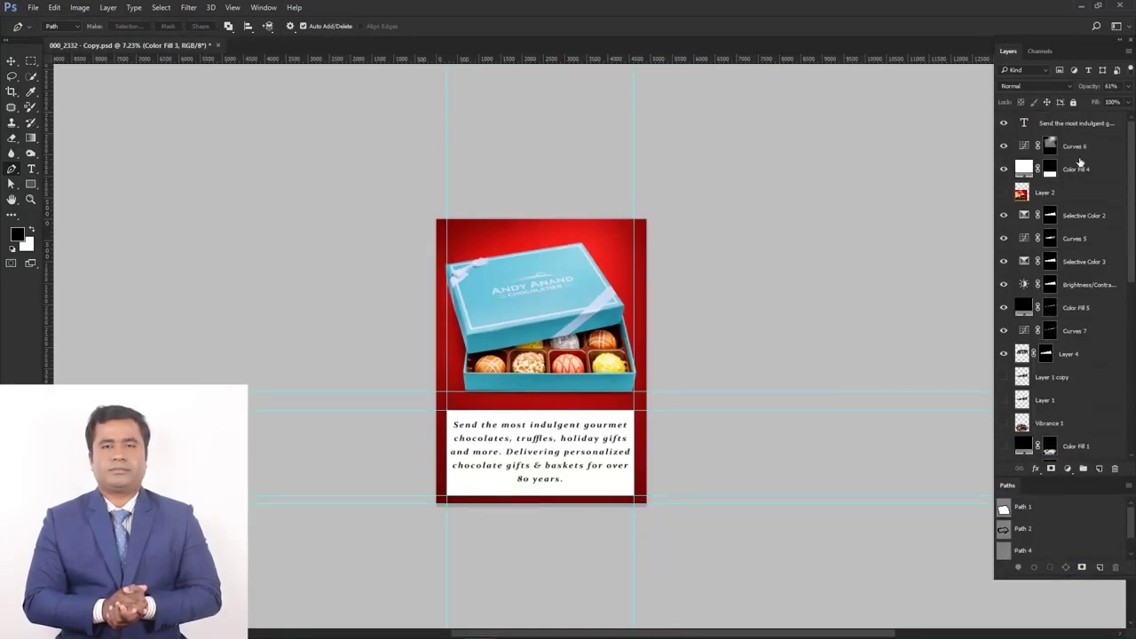
scroll(1080, 266, "down", 10)
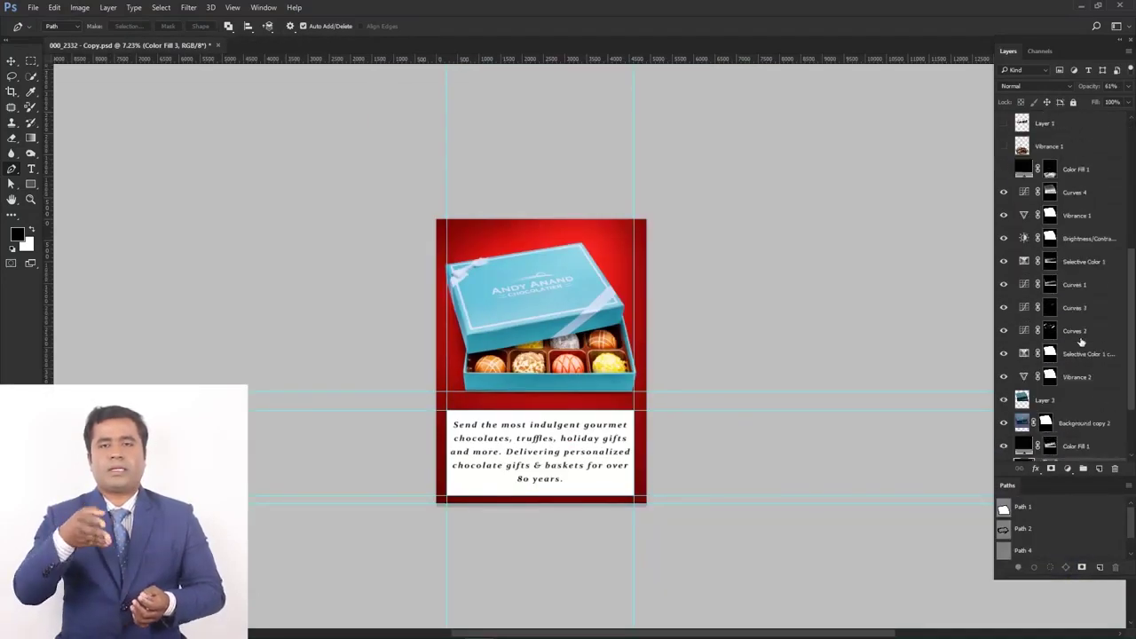
left_click(1074, 358)
scroll(1074, 359, "up", 10)
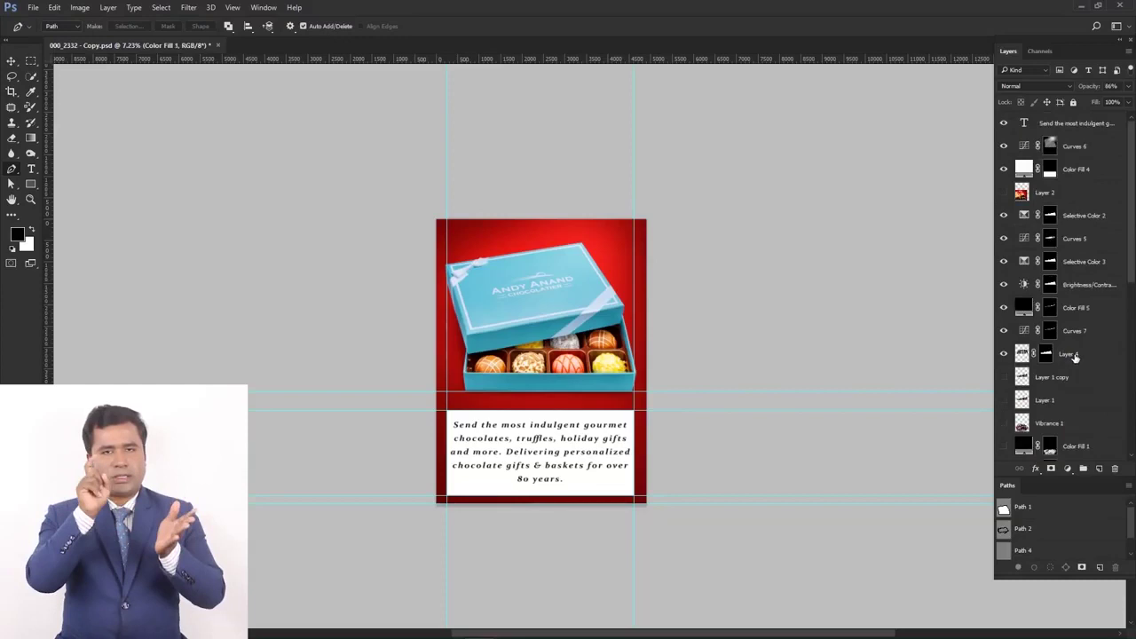
left_click(1067, 129, "shift")
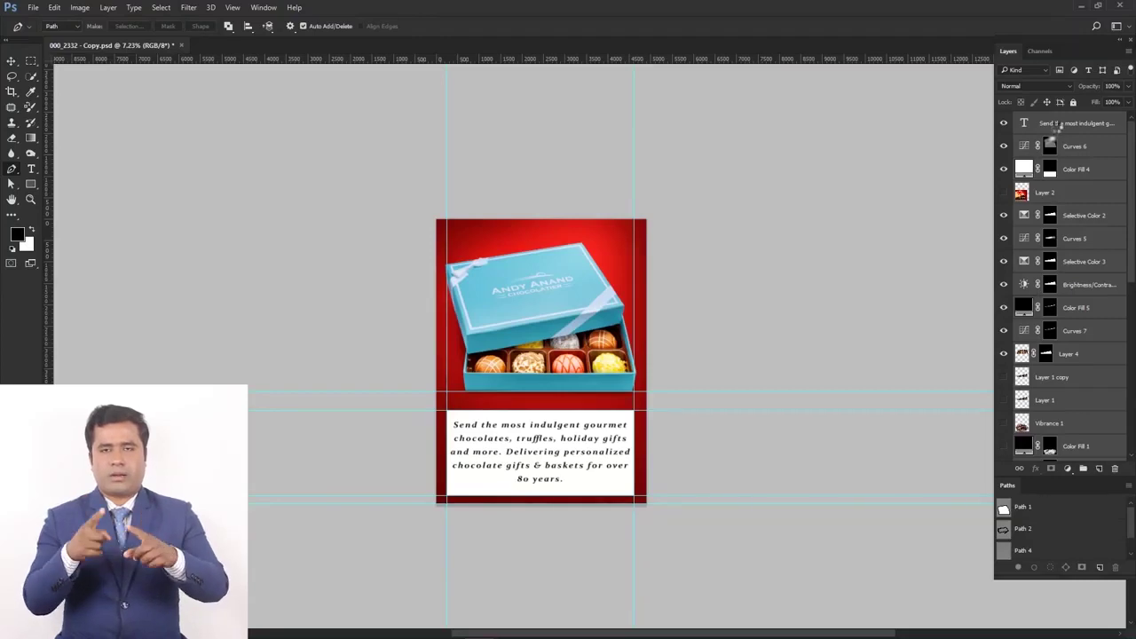
key("ctrl+e")
- Scale the merged chocolate box and text layer down proportionally around its centre, leaving wider red margins on all sides
scroll(606, 305, "up", 3)
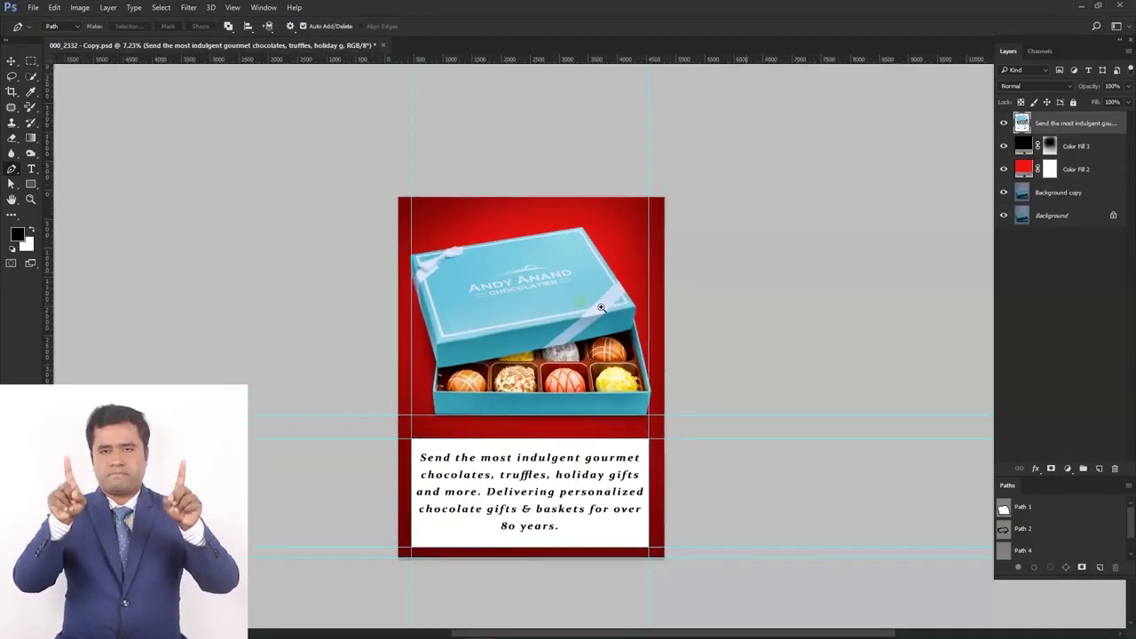
key("ctrl+t")
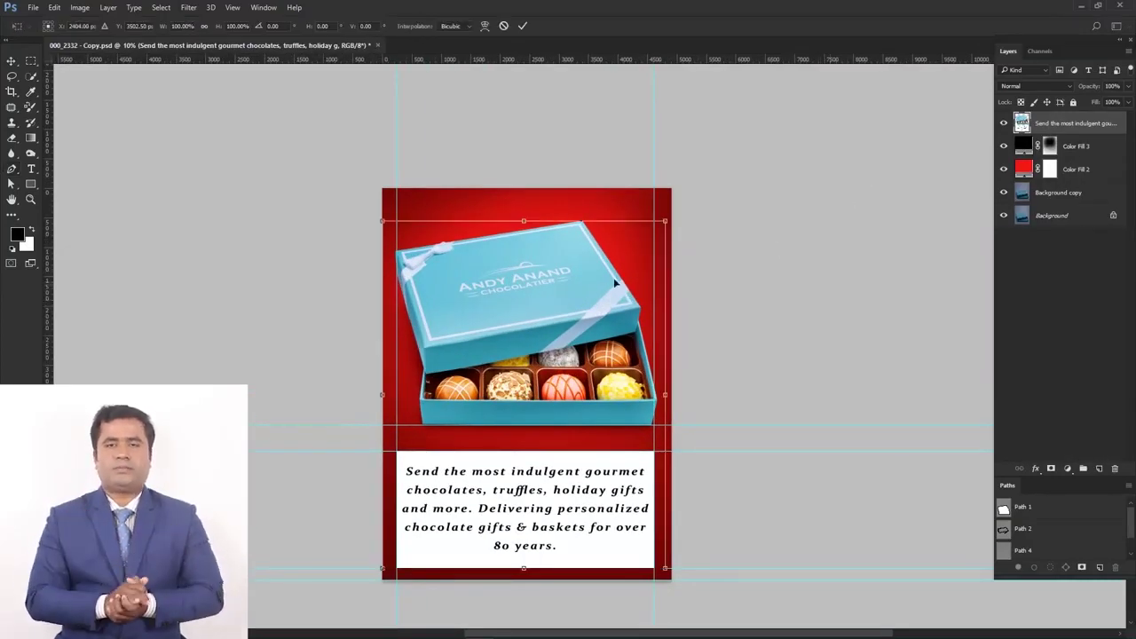
left_click_drag(665, 220, 628, 238)
key("Return")
key("p")
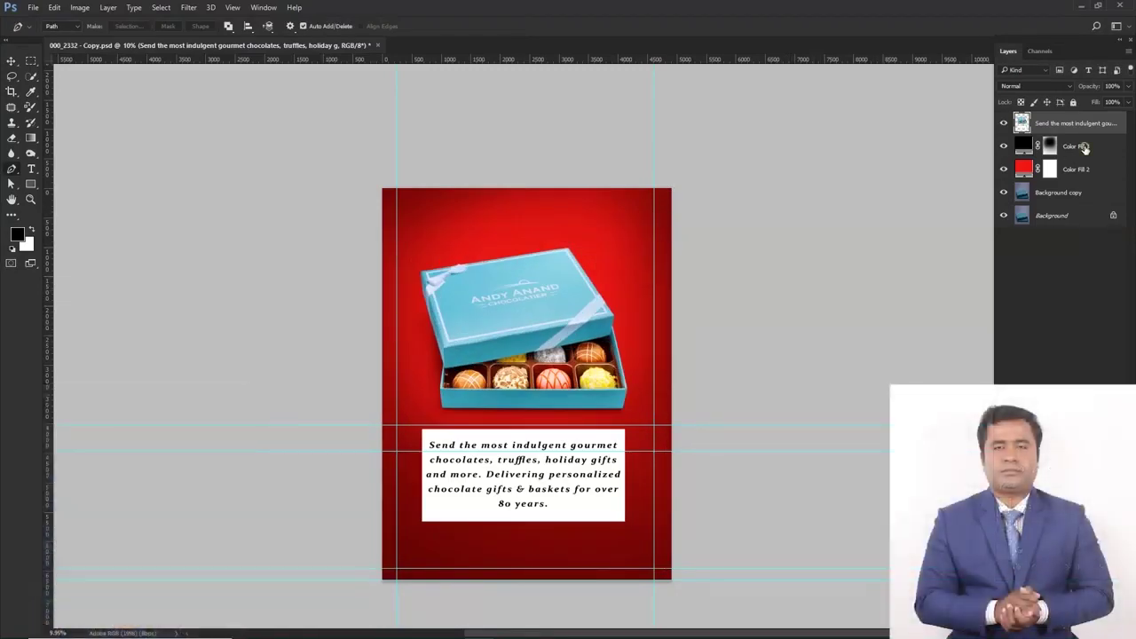
- Select the Color Fill 3 layer and extend the canvas width by a relative 500 pixels, anchored at the centre
left_click(1083, 147)
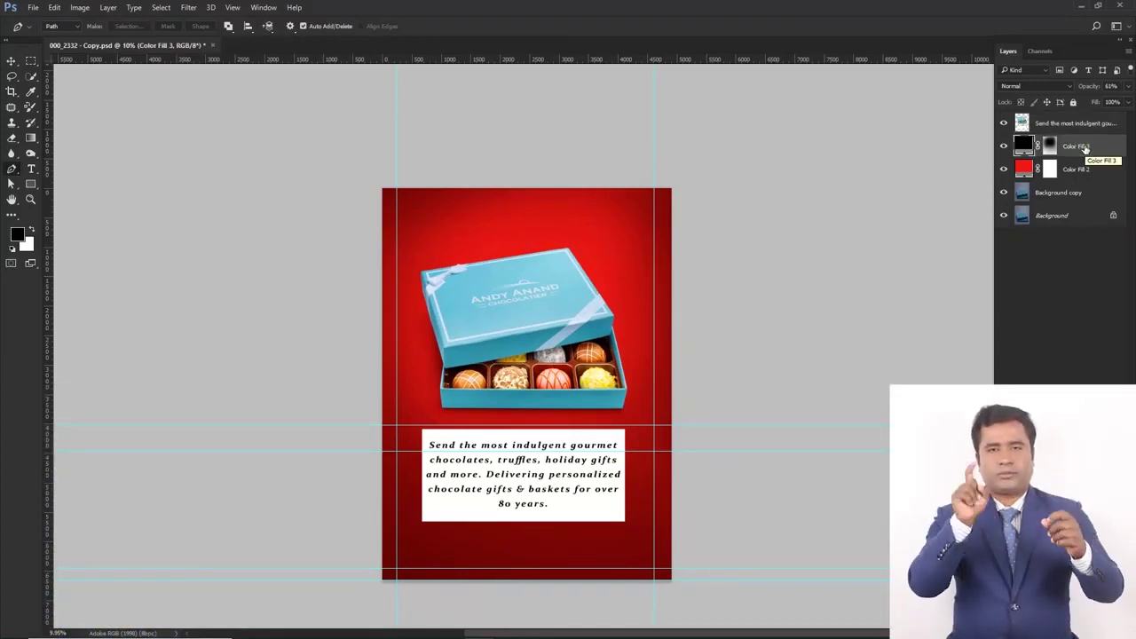
left_click(79, 7)
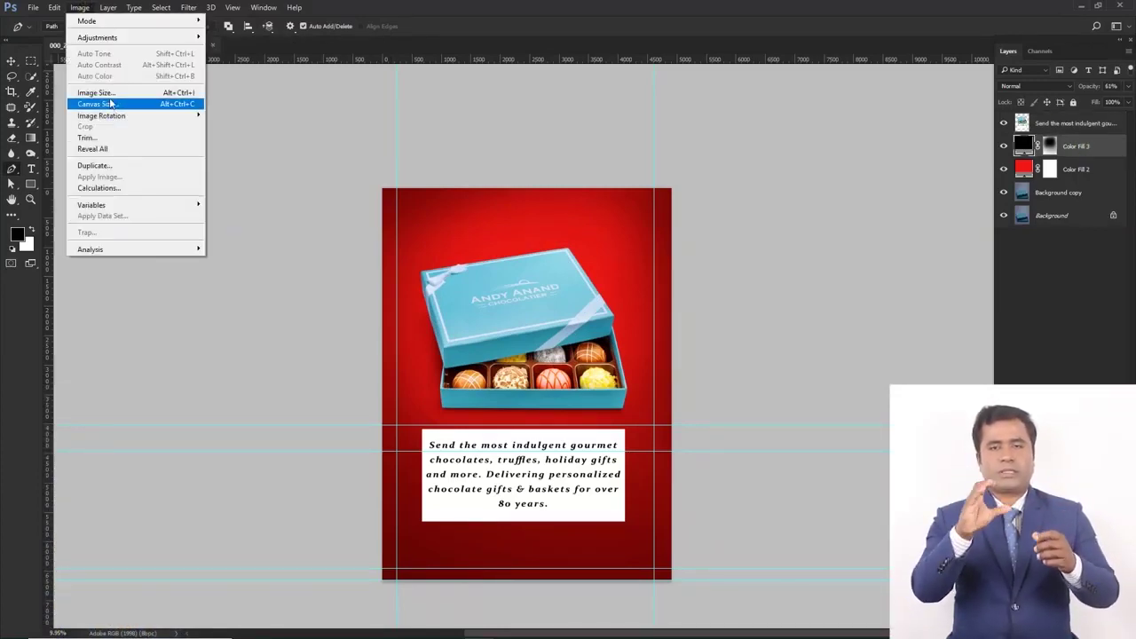
left_click(123, 104)
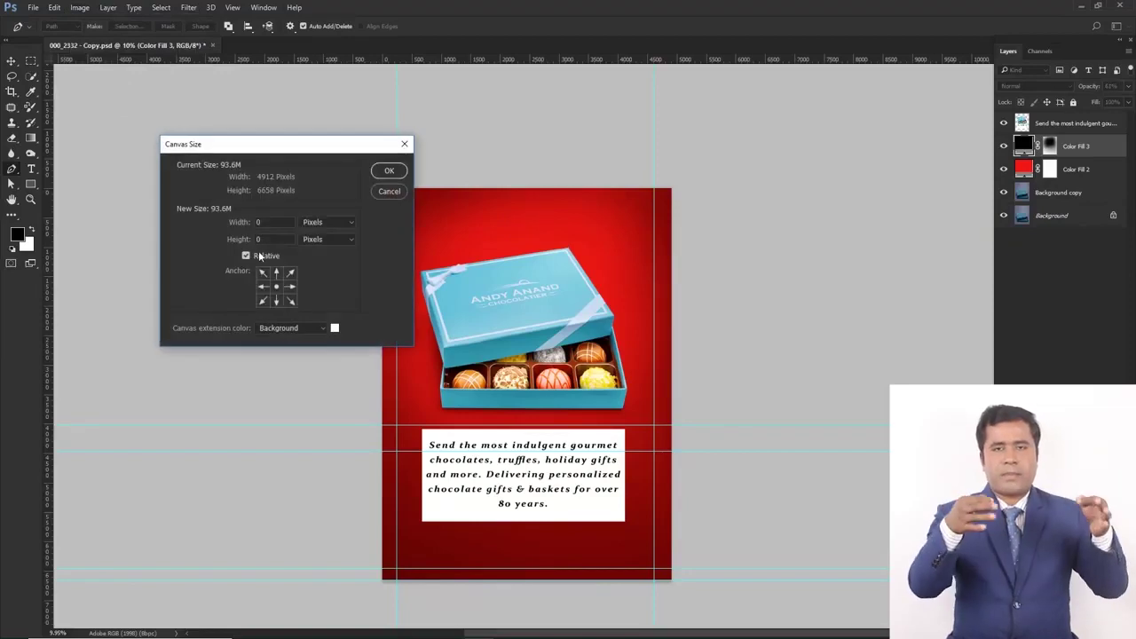
left_click(269, 223)
type("5000")
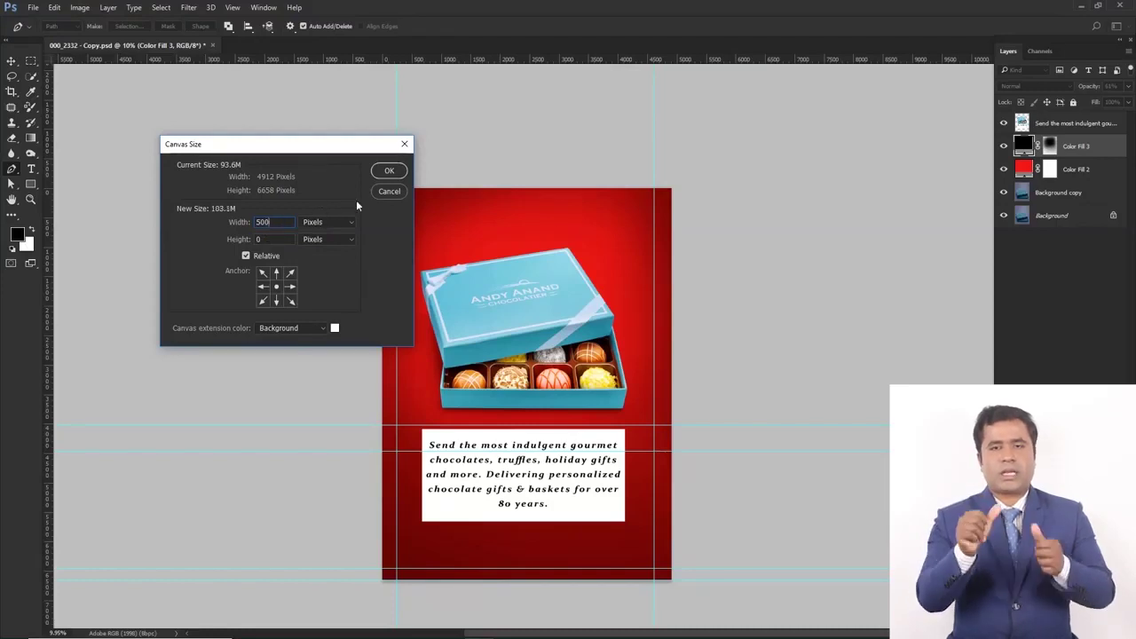
left_click(389, 171)
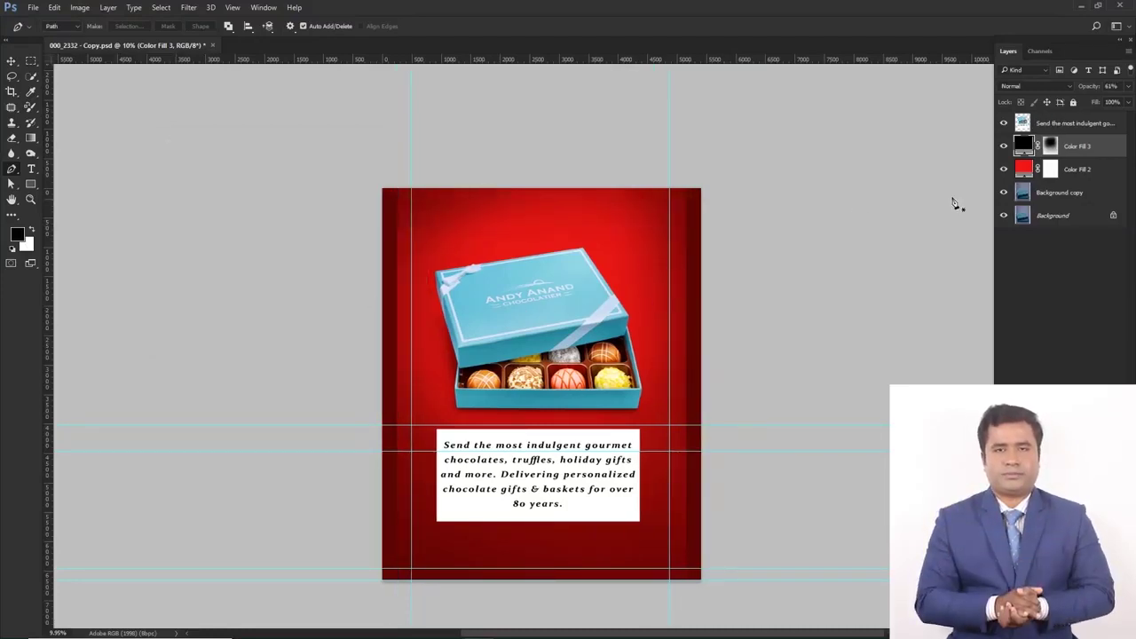
- Hide and restore Color Fill 3, Color Fill 2, Background copy and the merged text layer to compare how they cover the widened canvas
left_click(1004, 145)
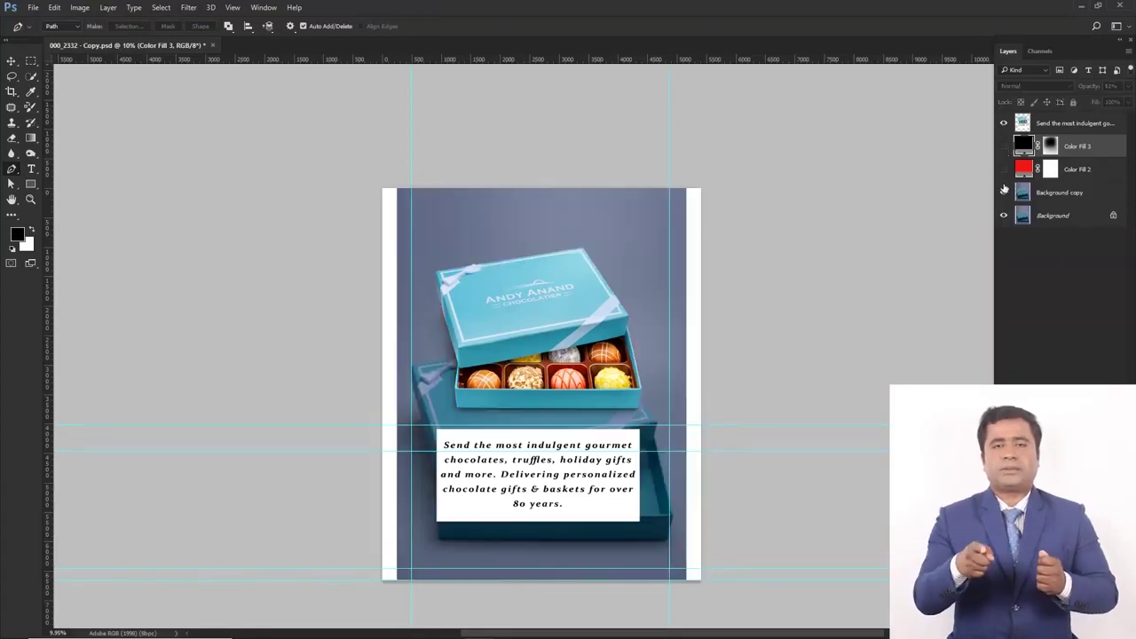
left_click(1004, 192)
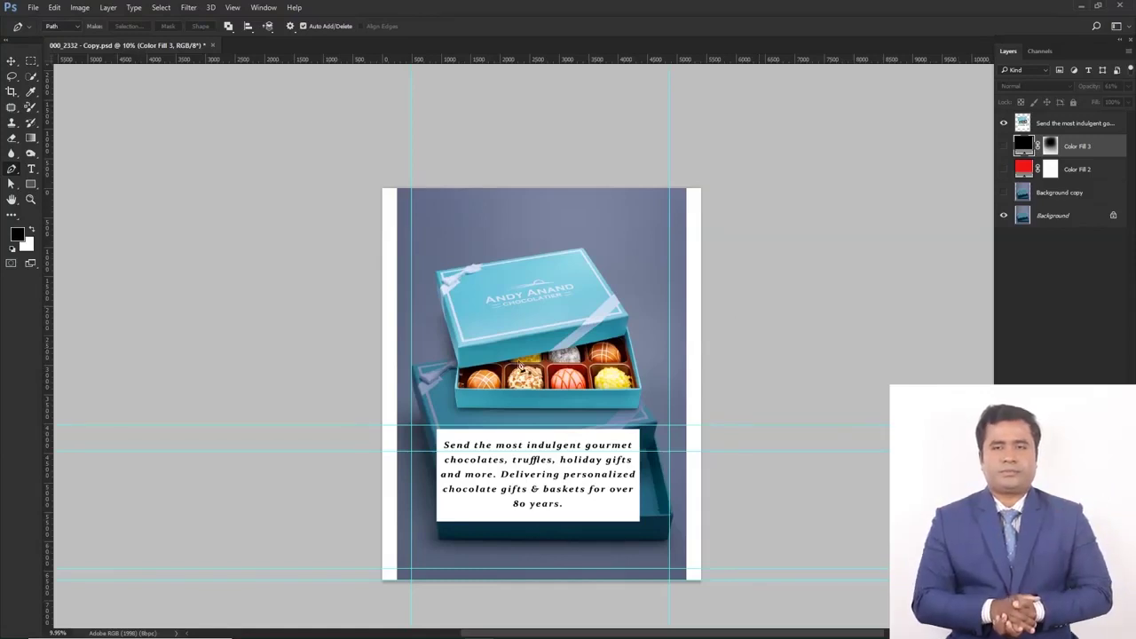
left_click_drag(1004, 142, 1003, 193)
left_click(1004, 125)
left_click(1003, 124)
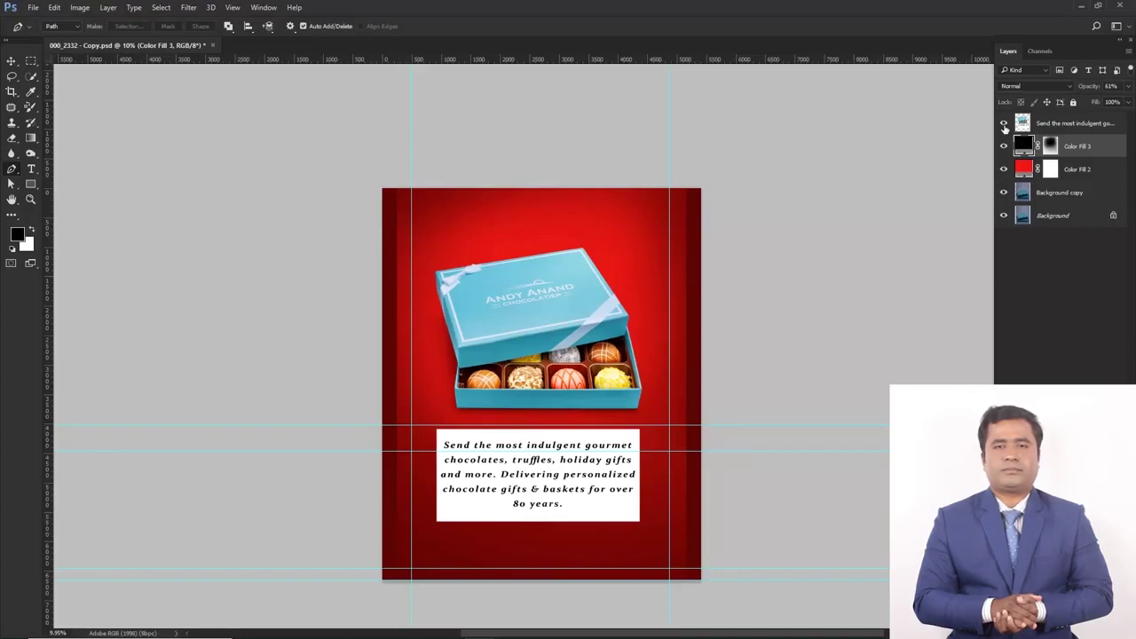
- Extend the canvas width by another 1000 pixels, relative to its current size and anchored at the centre
key("ctrl+alt+c")
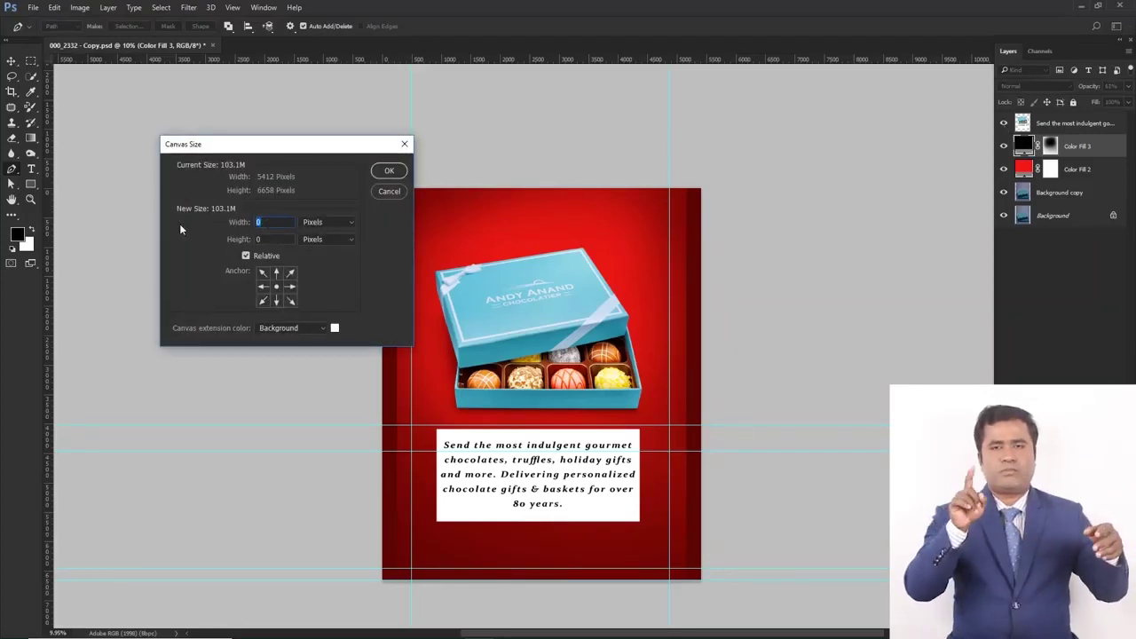
type("1000")
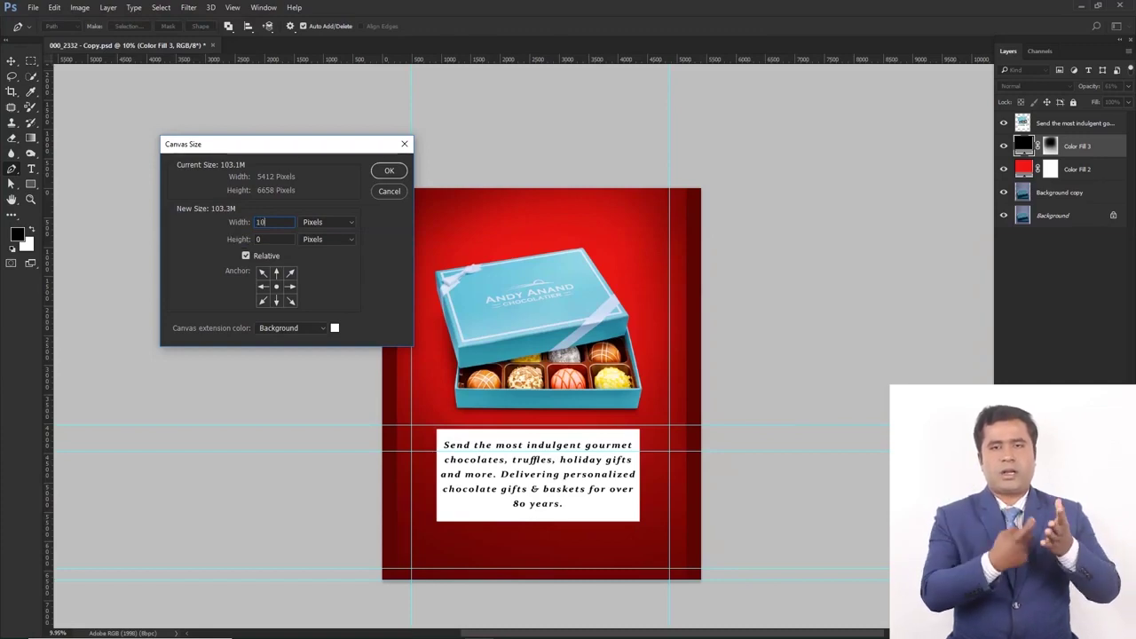
left_click(389, 170)
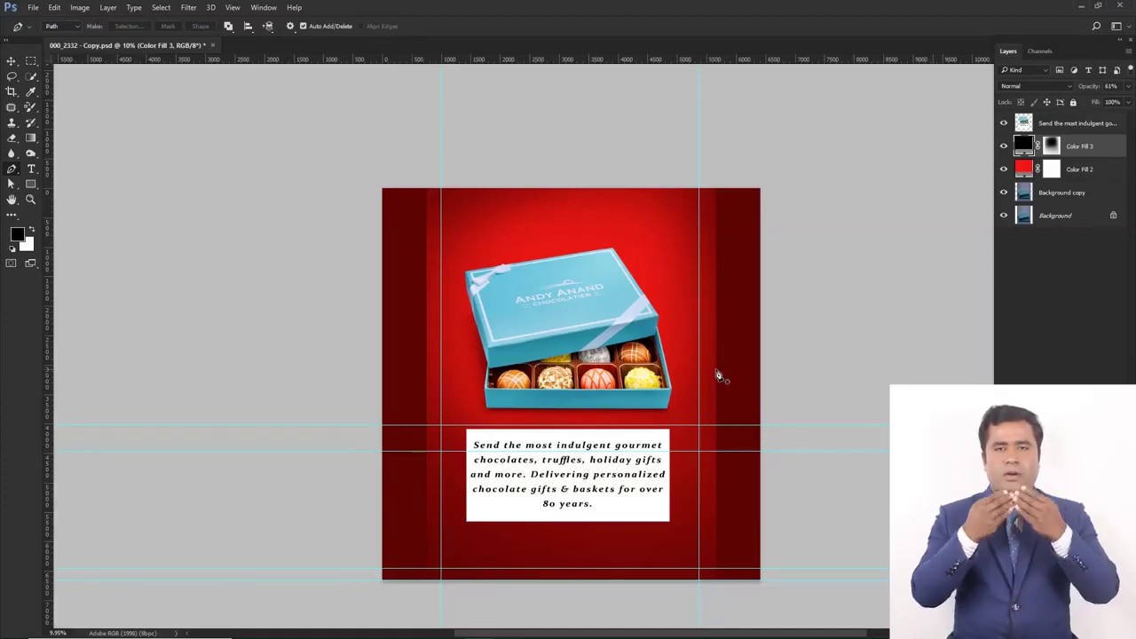
- Enlarge the merged chocolate box and text layer to about 123% and move it slightly upward on the widened canvas
left_click(1068, 127)
key("ctrl+t")
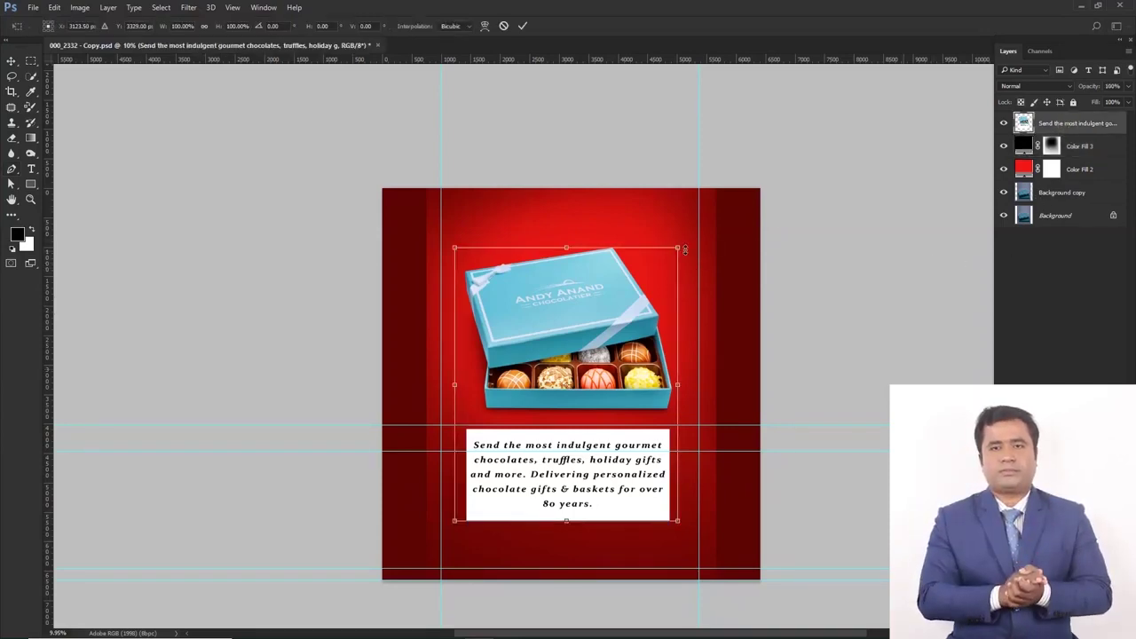
left_click_drag(690, 241, 703, 215)
left_click_drag(624, 337, 622, 321)
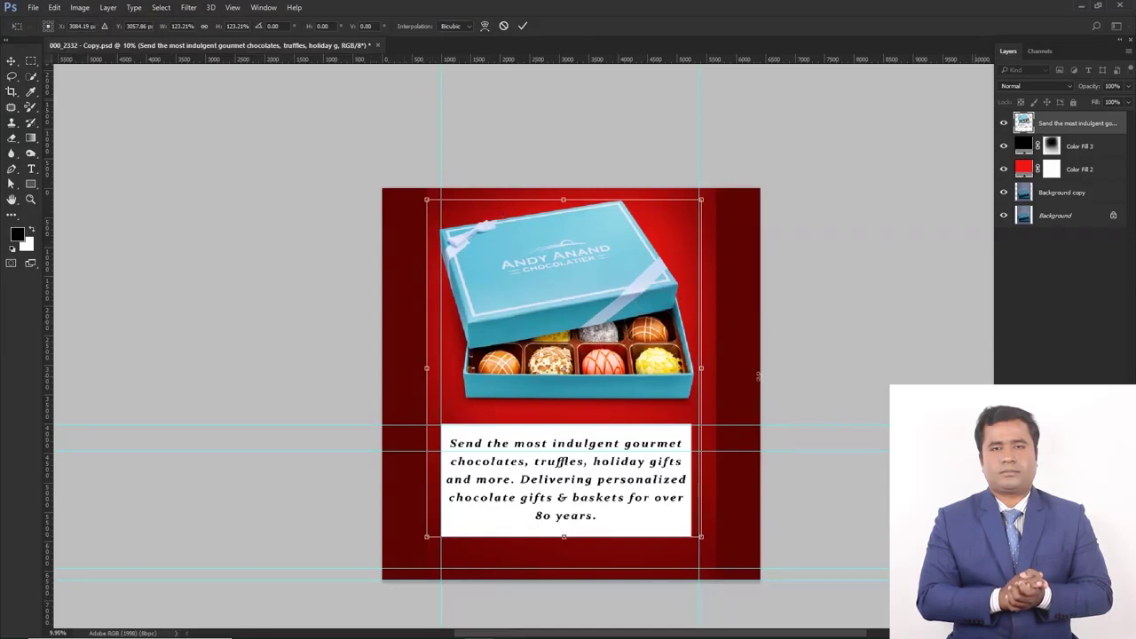
key("Return")
key("p")
key("ctrl+plus")
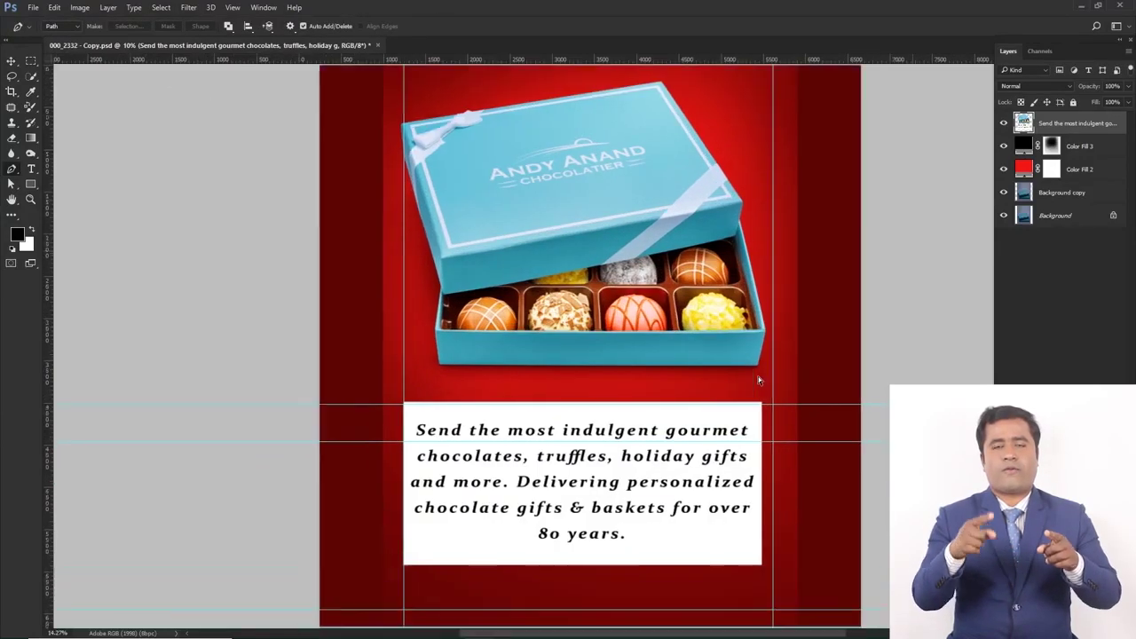